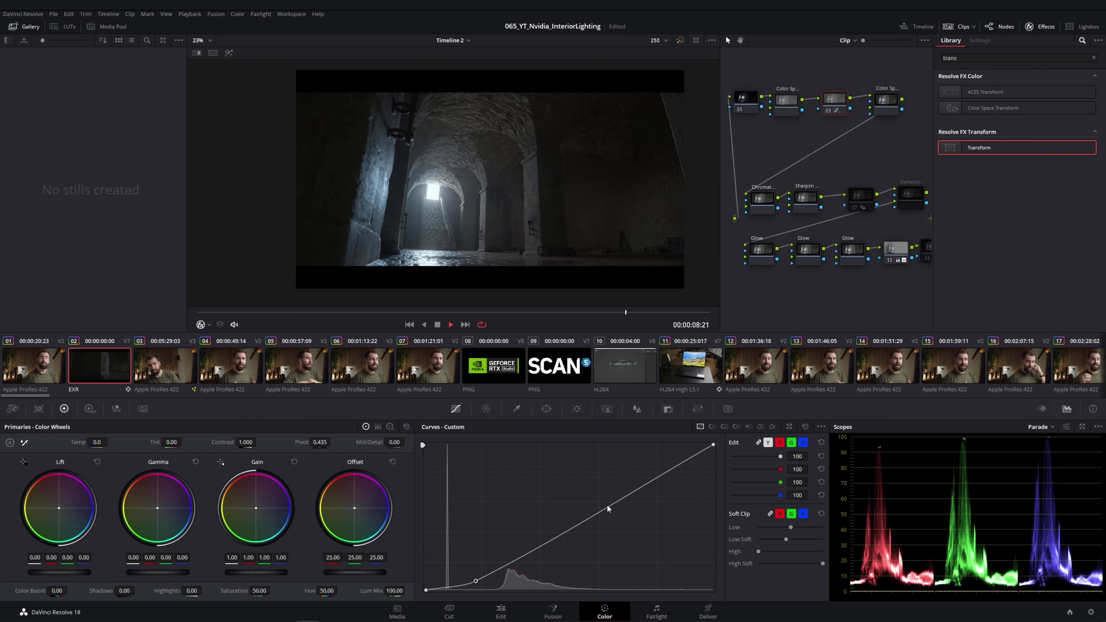
# Step: Drag a curve point upward to brighten the shot
pyautogui.moveTo(607, 504); pyautogui.dragTo(613, 485)
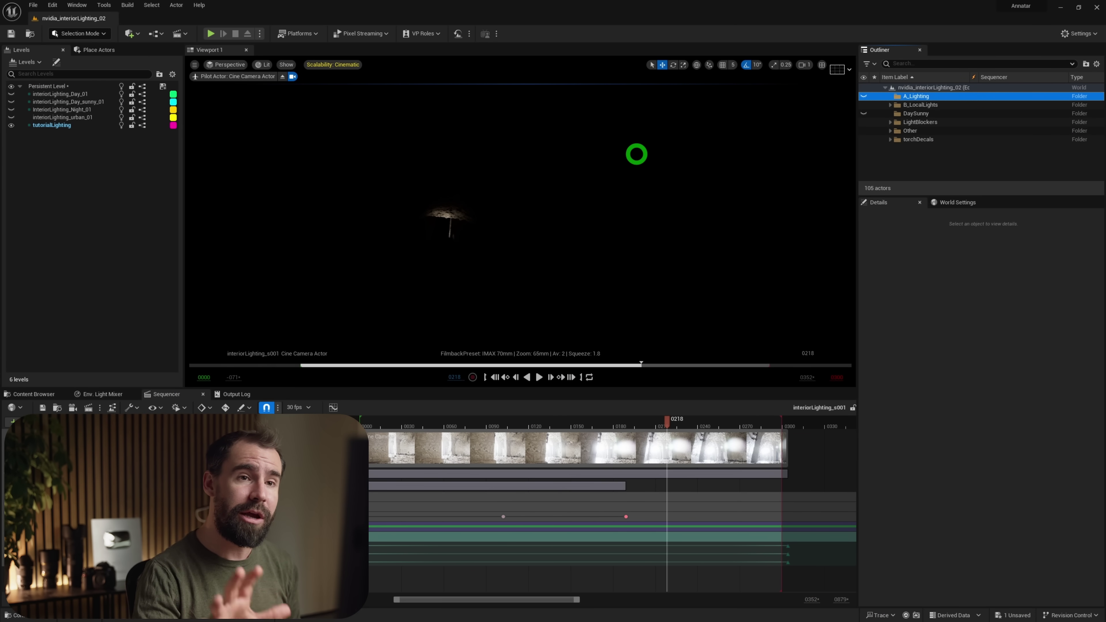
# Step: Check the Default RHI in Project Settings > Rendering by searching 'directx'
pyautogui.click(1081, 33)
pyautogui.click(1035, 70)
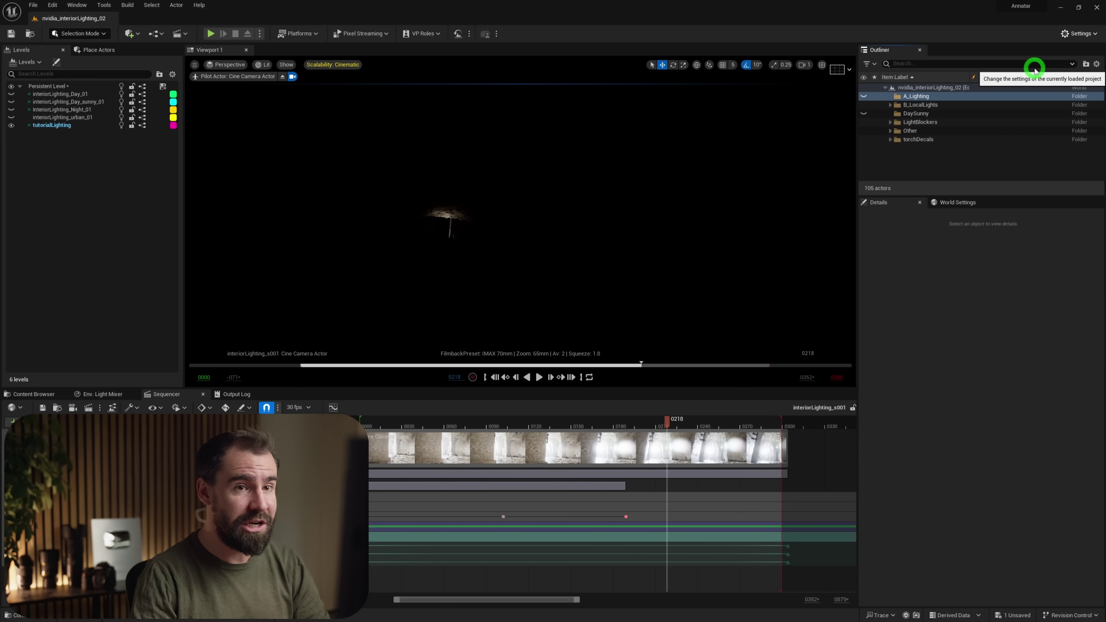
pyautogui.scroll(-5, 35, 321)
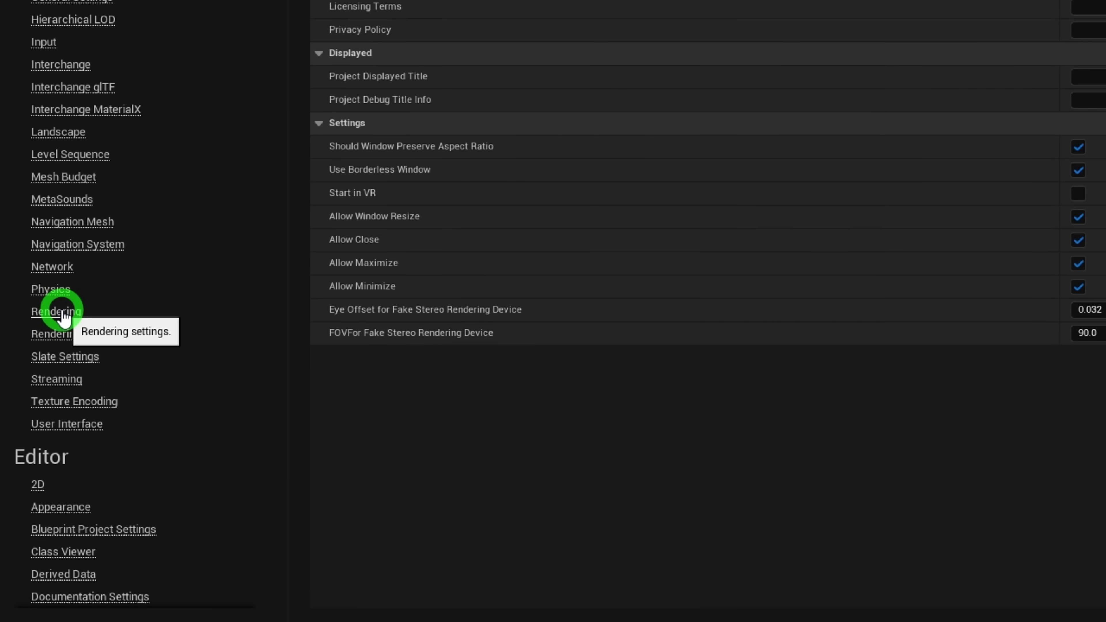
pyautogui.click(27, 463)
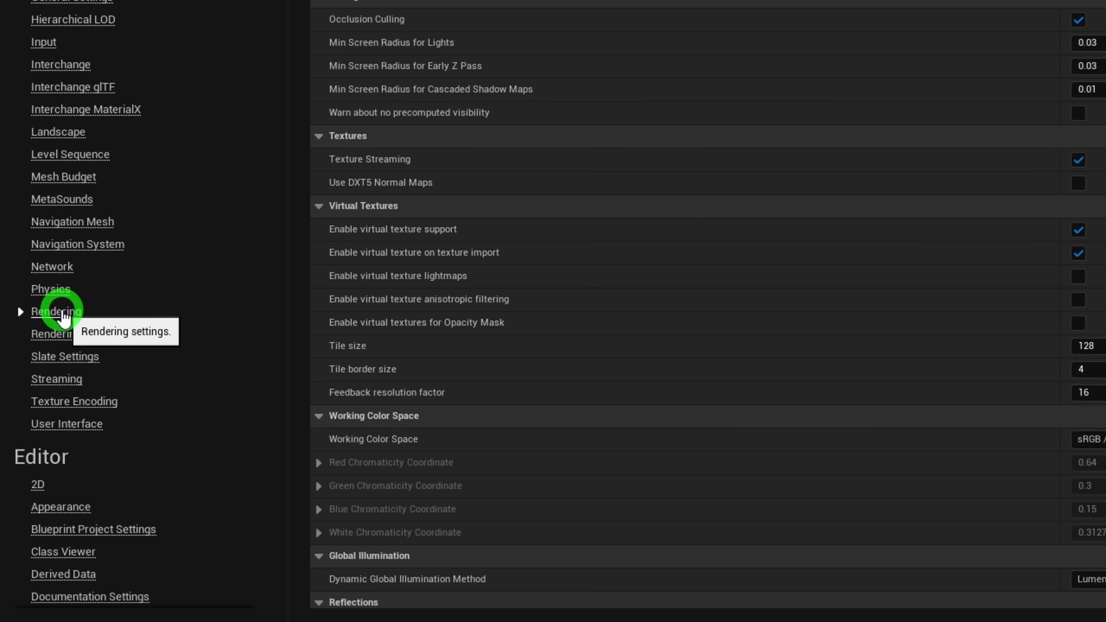
pyautogui.scroll(-10, 273, 273)
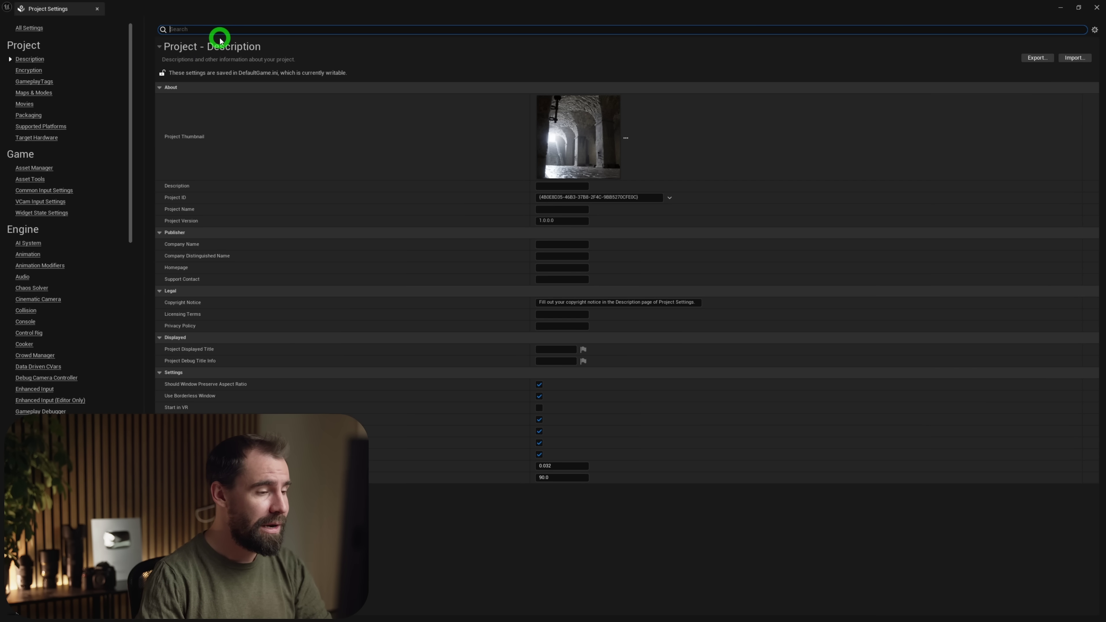
pyautogui.write('directx')
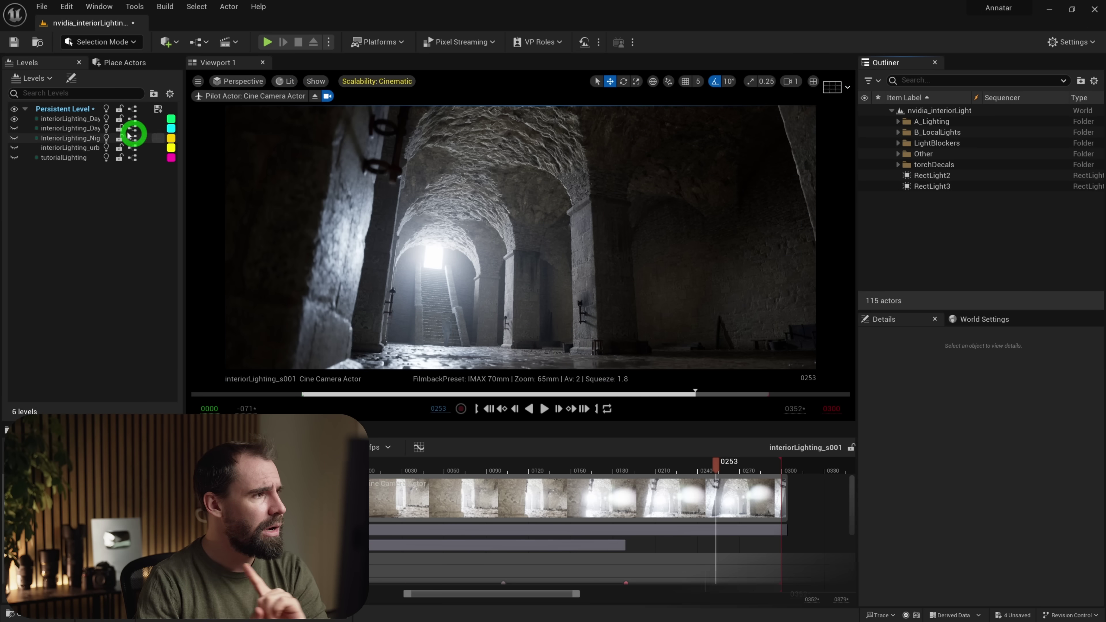
# Step: Hide the interiorLighting_Day level so the shot goes dark
pyautogui.click(14, 119)
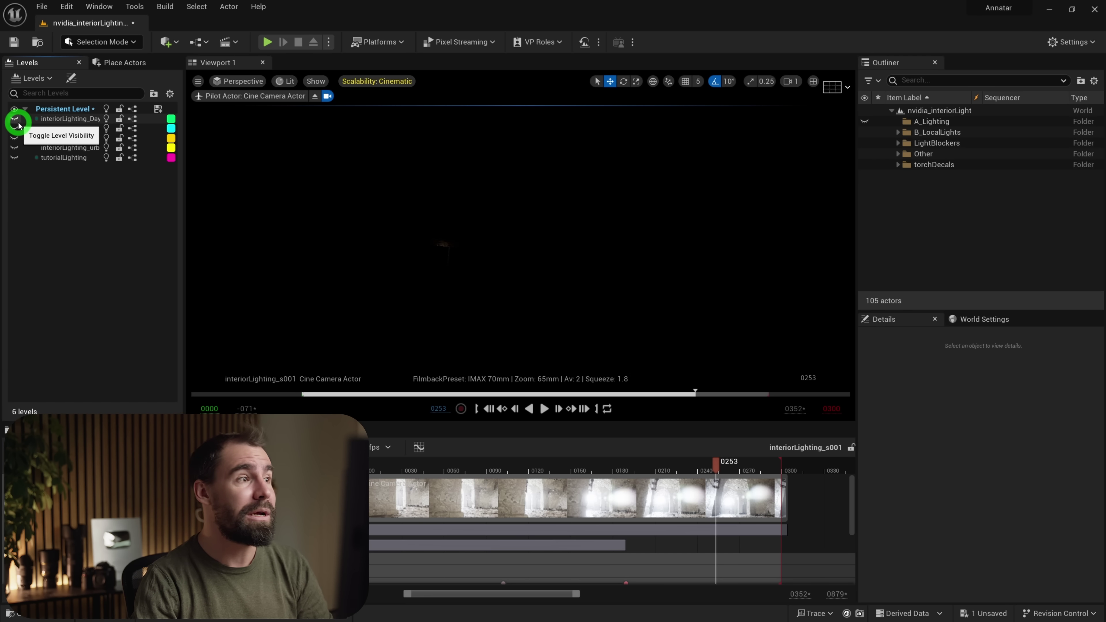
# Step: Create a sky light, directional light, sky atmosphere and exponential height fog from the Env. Light Mixer
pyautogui.click(99, 8)
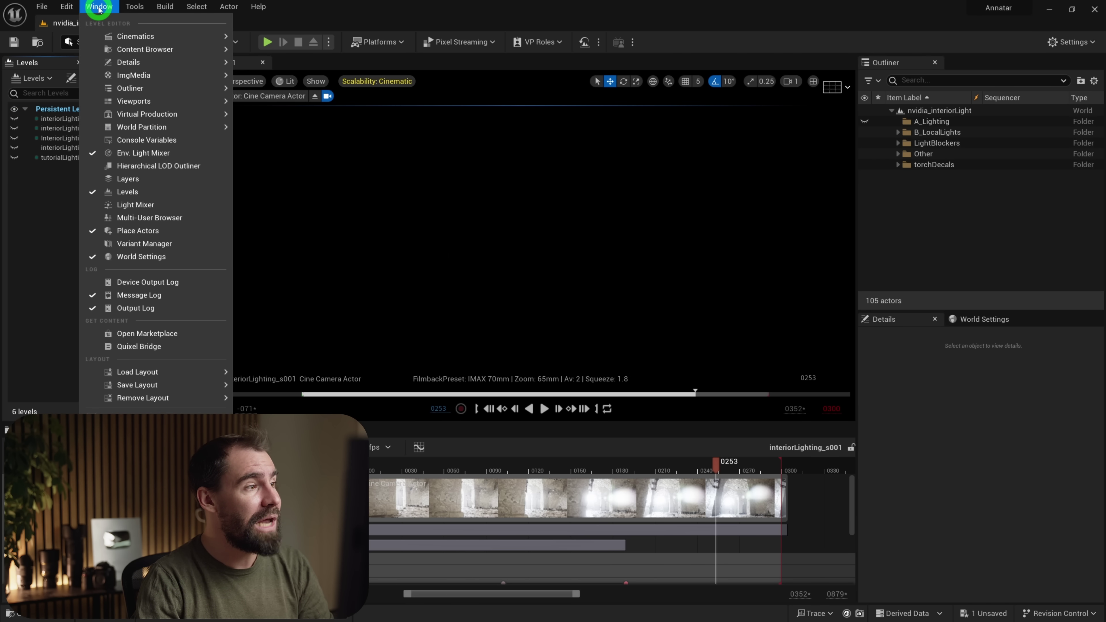
pyautogui.click(156, 154)
pyautogui.click(195, 453)
pyautogui.click(244, 451)
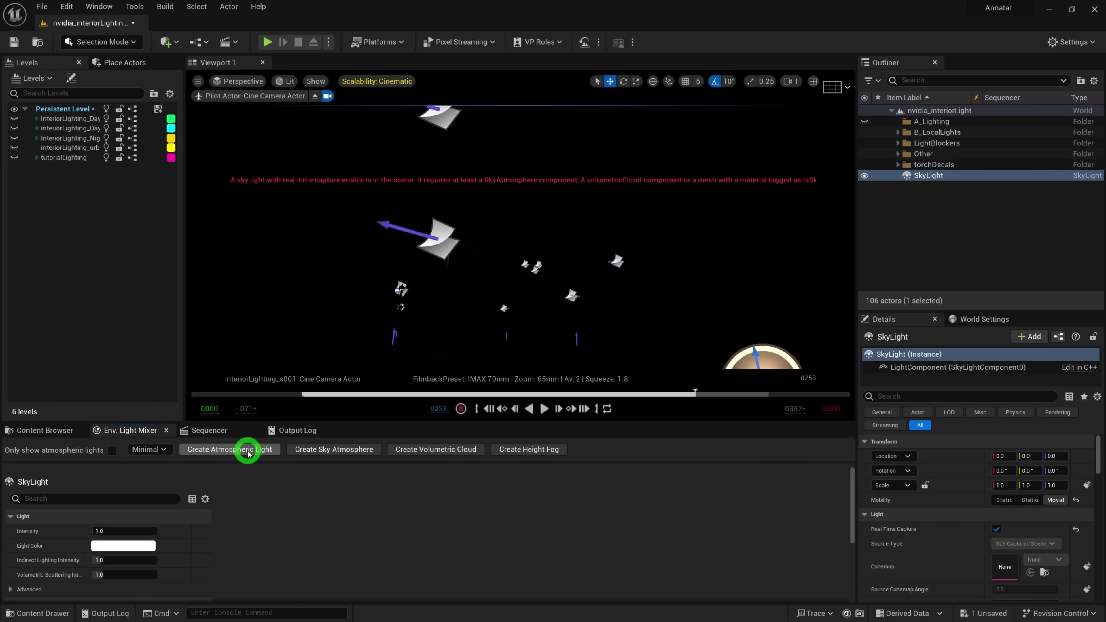
pyautogui.click(247, 453)
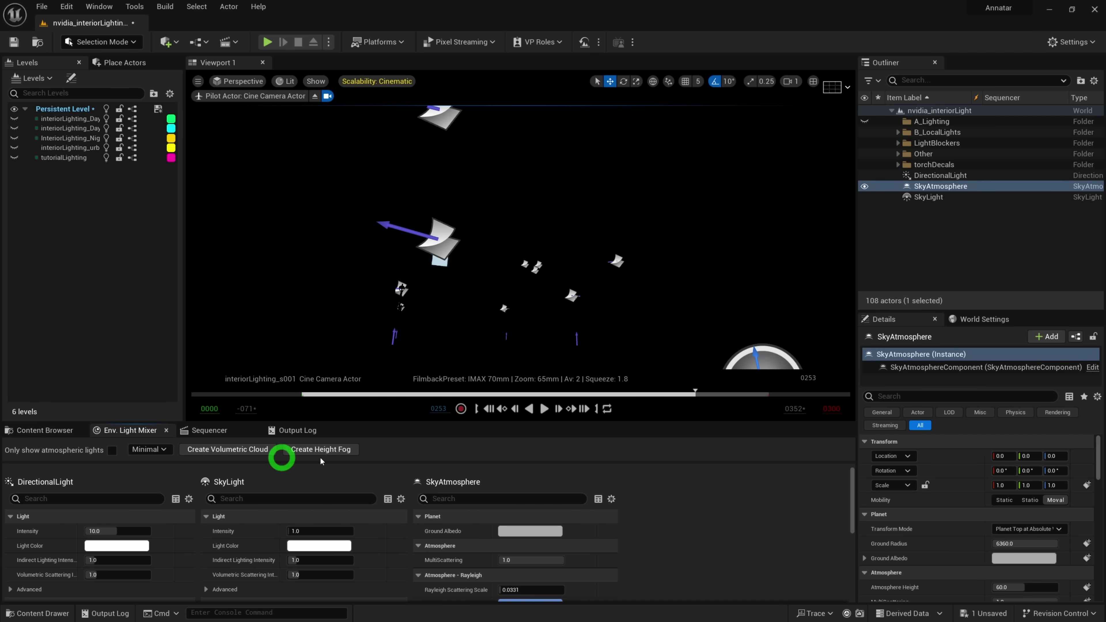
pyautogui.click(330, 451)
pyautogui.click(548, 254)
# Step: Place a Post Process Volume and enable Infinite Extent (Unbound)
pyautogui.click(125, 62)
pyautogui.click(83, 80)
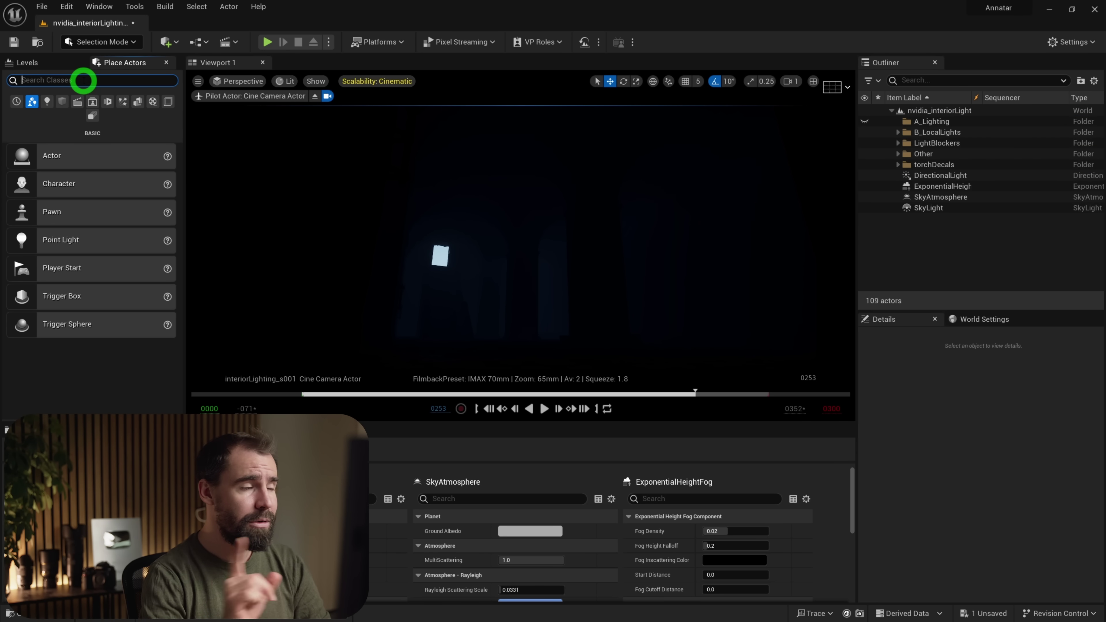
pyautogui.write('post')
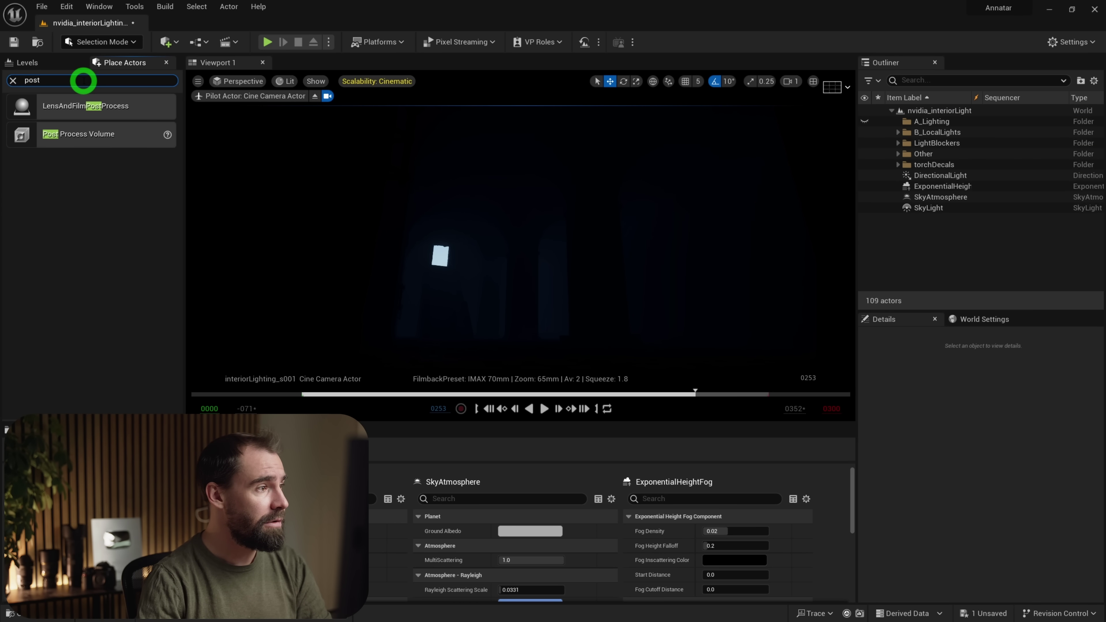
pyautogui.moveTo(101, 130); pyautogui.dragTo(505, 349)
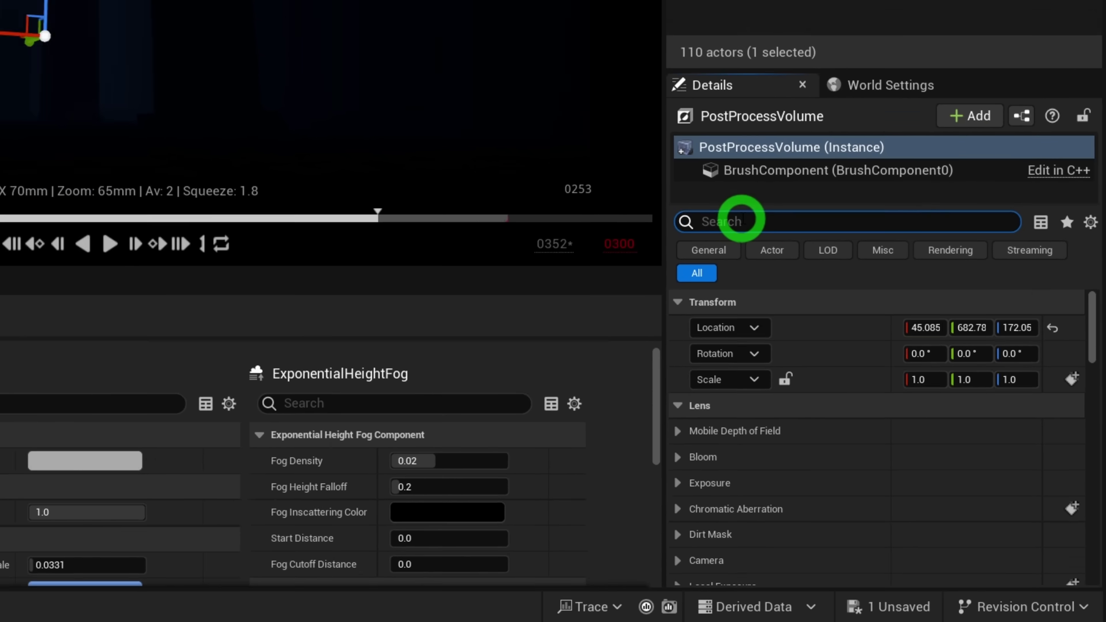
pyautogui.write('unboun')
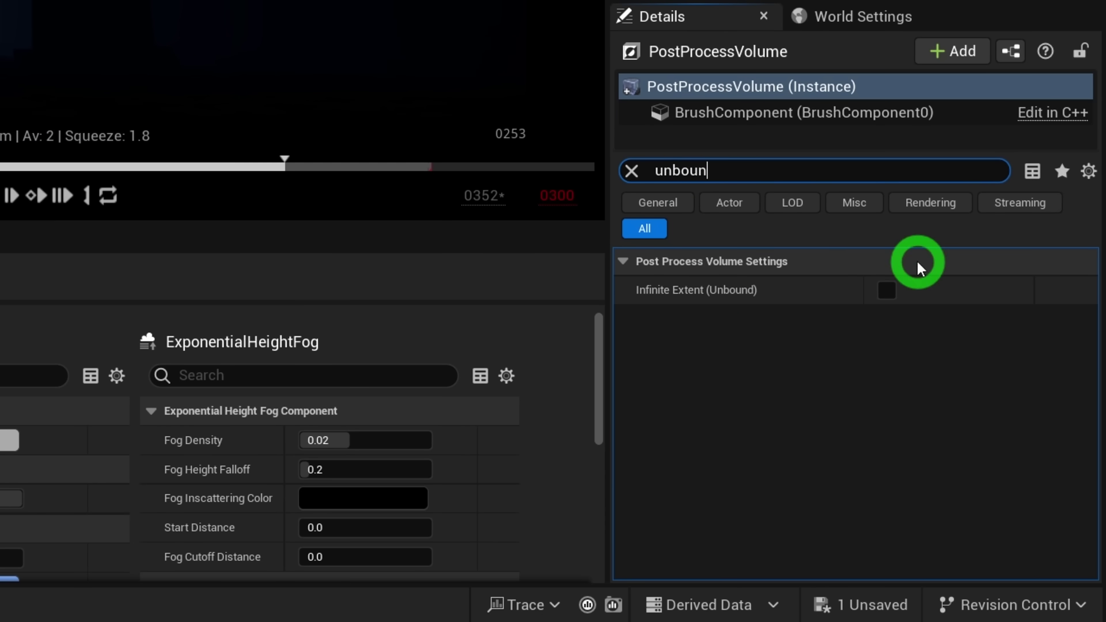
pyautogui.click(888, 291)
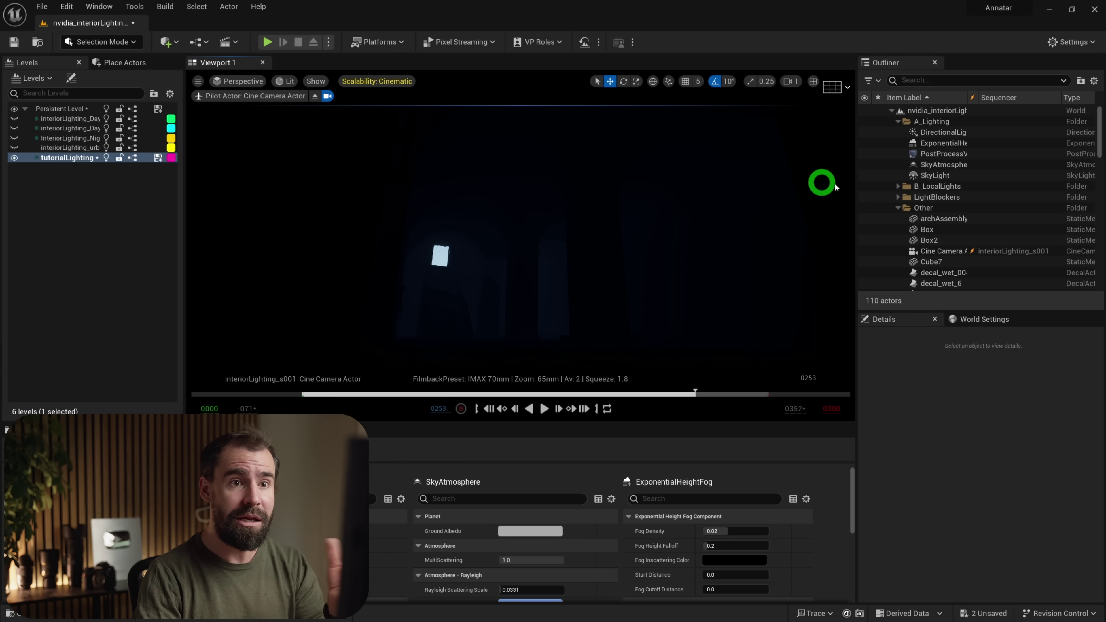
# Step: Set the SkyLight's Intensity Scale to 1000 and view the dimly lit corridor
pyautogui.click(947, 177)
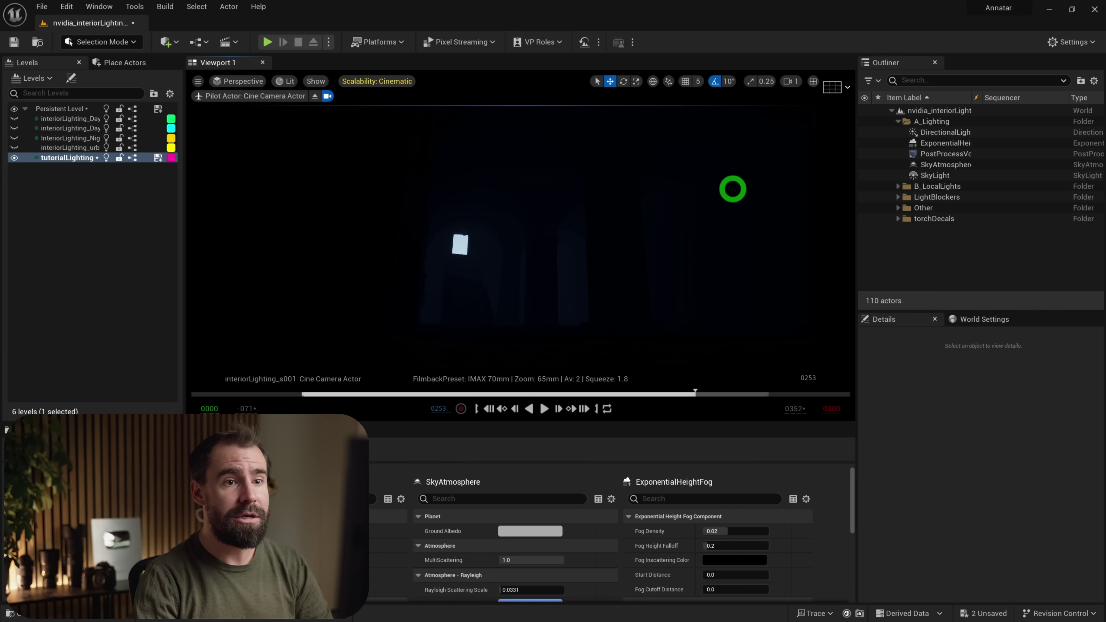
pyautogui.click(936, 175)
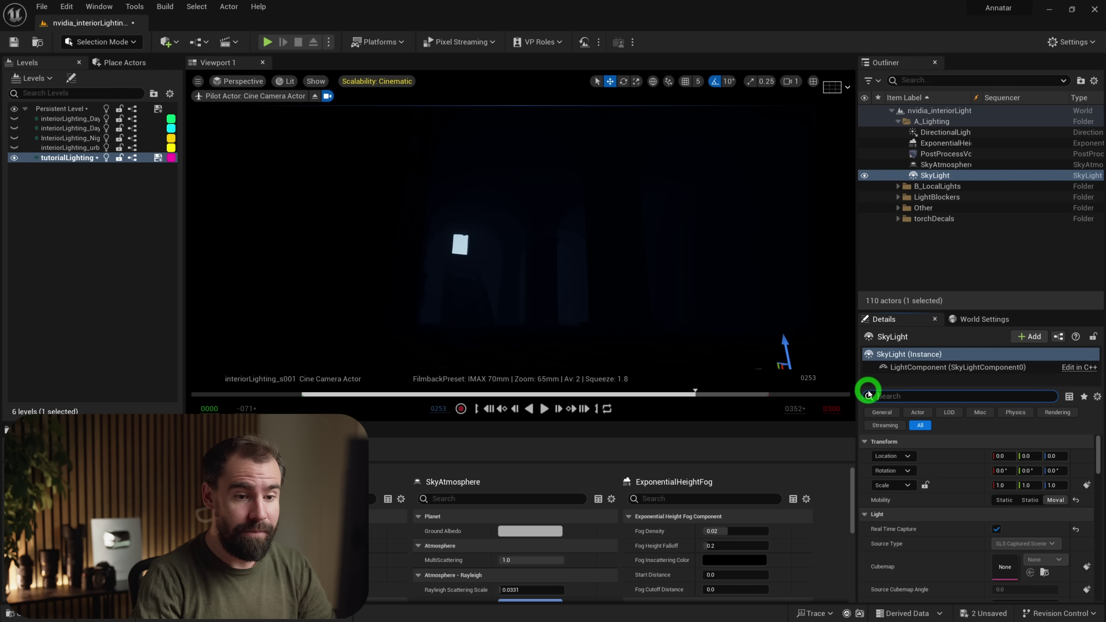
pyautogui.scroll(-4, 975, 459)
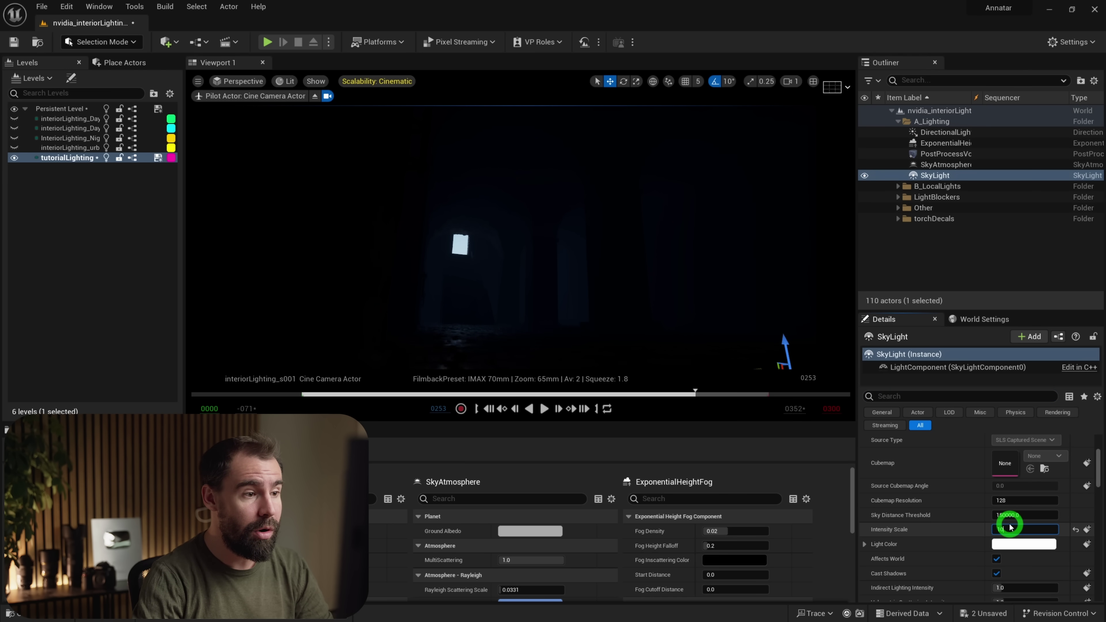
pyautogui.write('10')
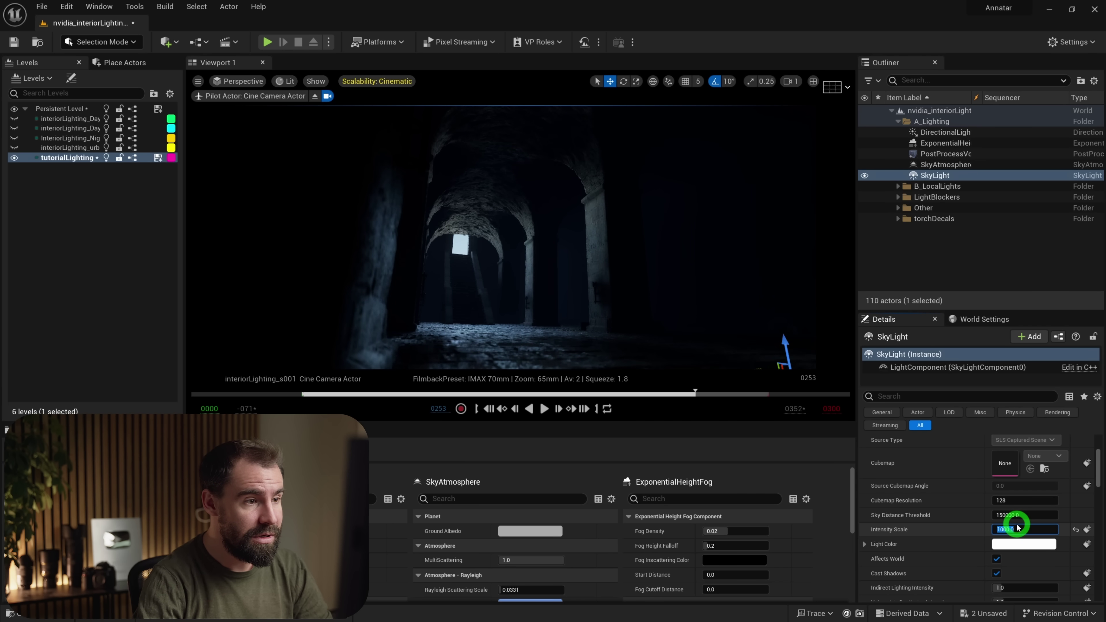
pyautogui.press('Return')
pyautogui.press('g')
pyautogui.moveTo(518, 227); pyautogui.dragTo(341, 279, button='right')
pyautogui.press('Escape')
pyautogui.press('g')
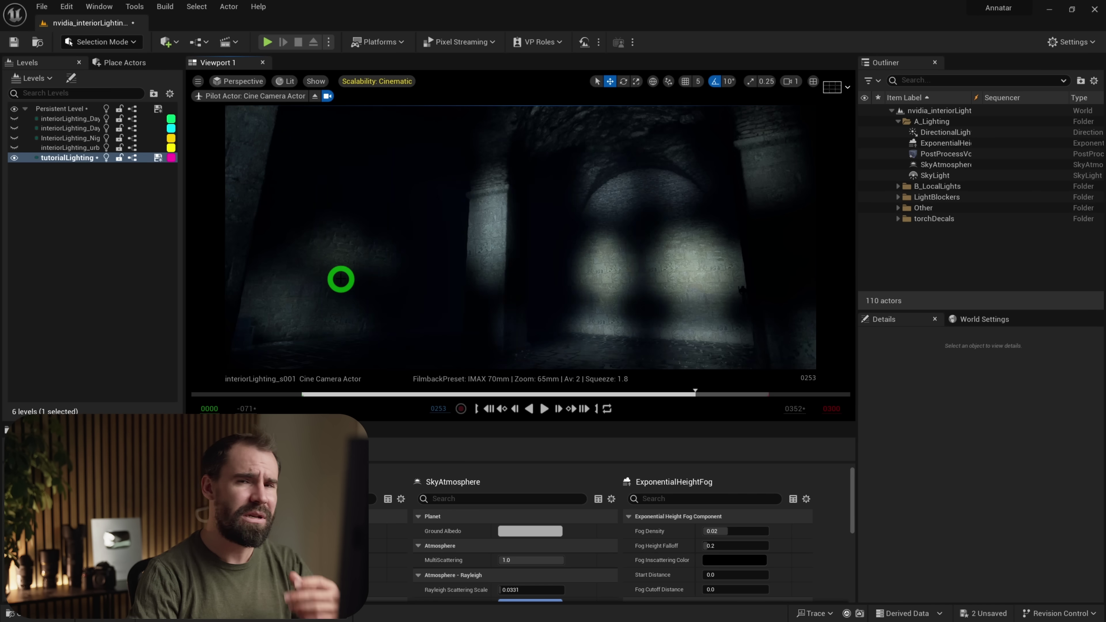
pyautogui.moveTo(534, 262)
pyautogui.mouseDown(button='right')
pyautogui.moveTo(585, 272)
pyautogui.moveTo(265, 299)
pyautogui.moveTo(164, 341)
pyautogui.moveTo(155, 366)
pyautogui.moveTo(125, 351)
pyautogui.moveTo(552, 271)
pyautogui.moveTo(640, 272)
pyautogui.moveTo(595, 229)
pyautogui.mouseUp(button='right')
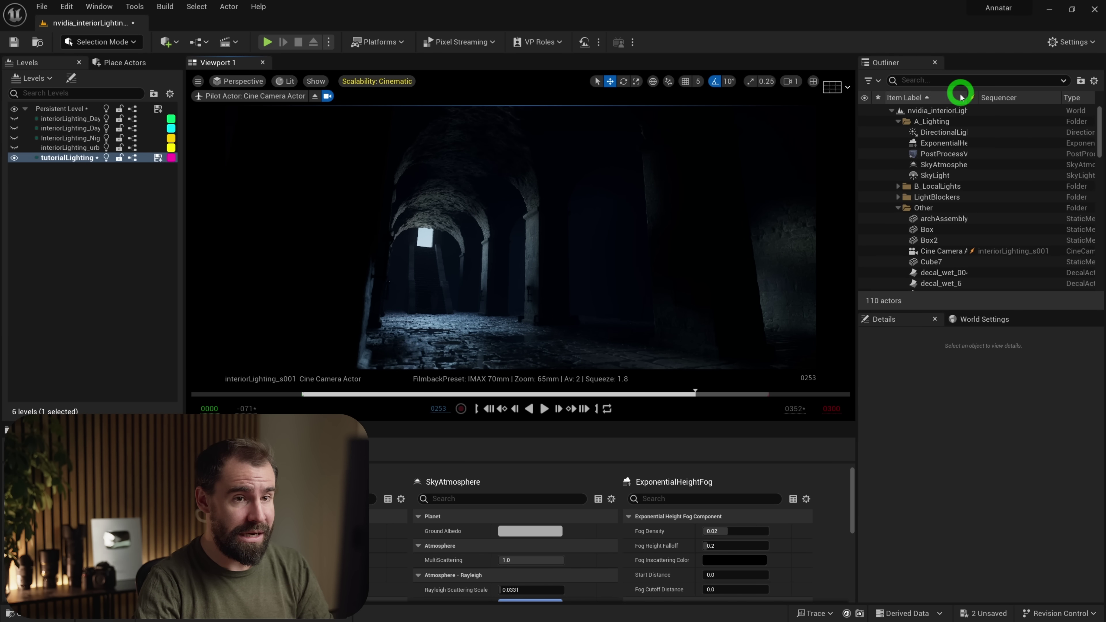
# Step: Enable the PostProcessVolume's metering, exposure compensation and physical camera exposure overrides, turning physical exposure off
pyautogui.click(946, 157)
pyautogui.click(903, 375)
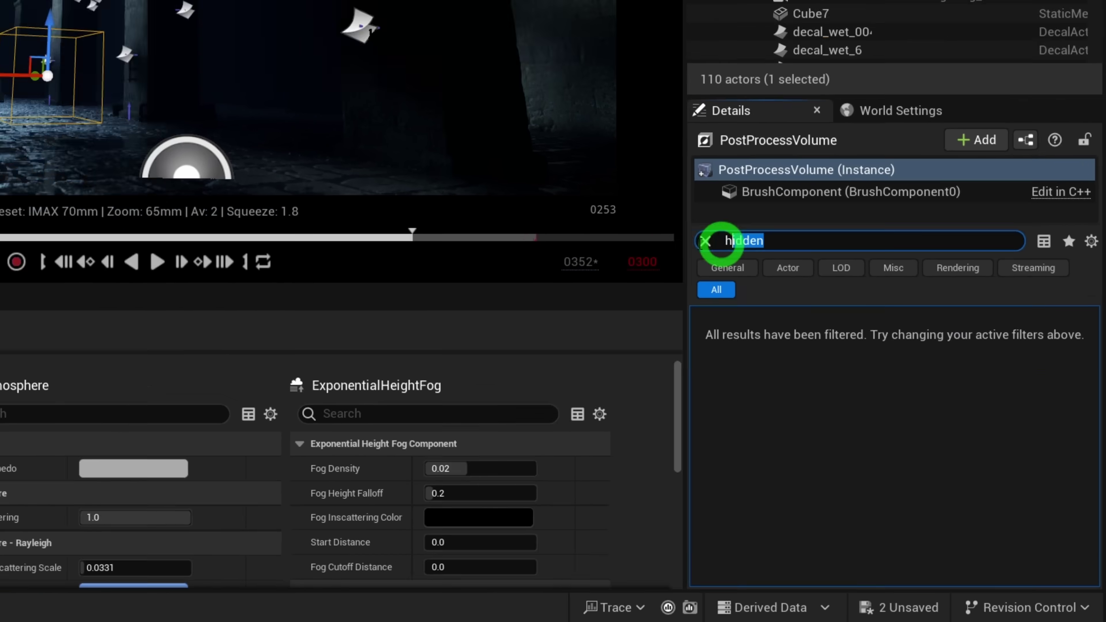
pyautogui.write('exp')
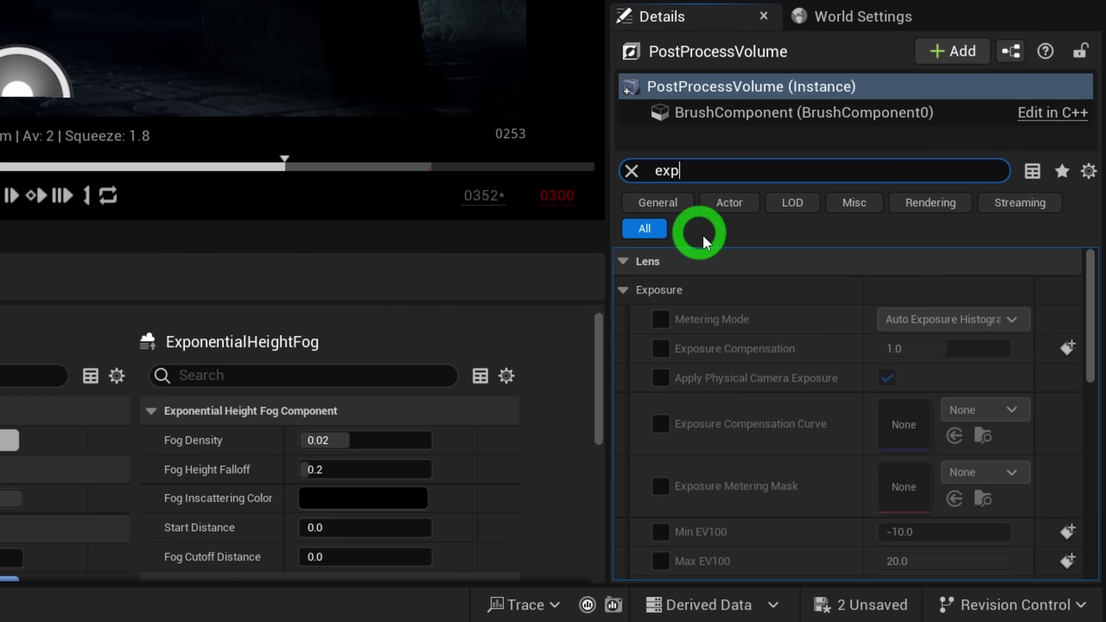
pyautogui.click(660, 320)
pyautogui.click(660, 348)
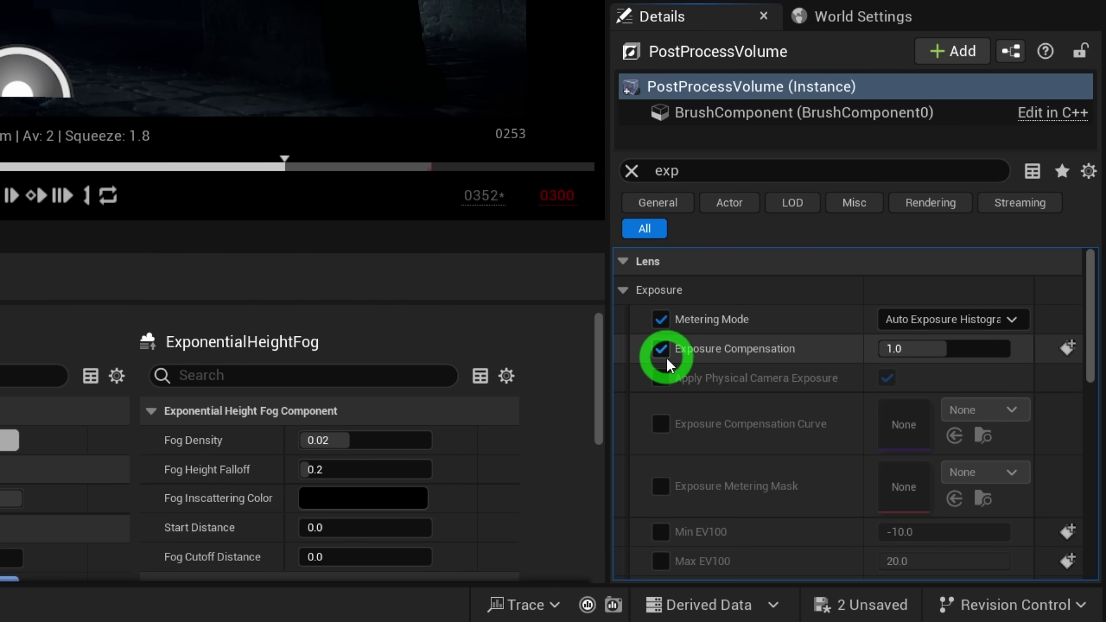
pyautogui.click(661, 378)
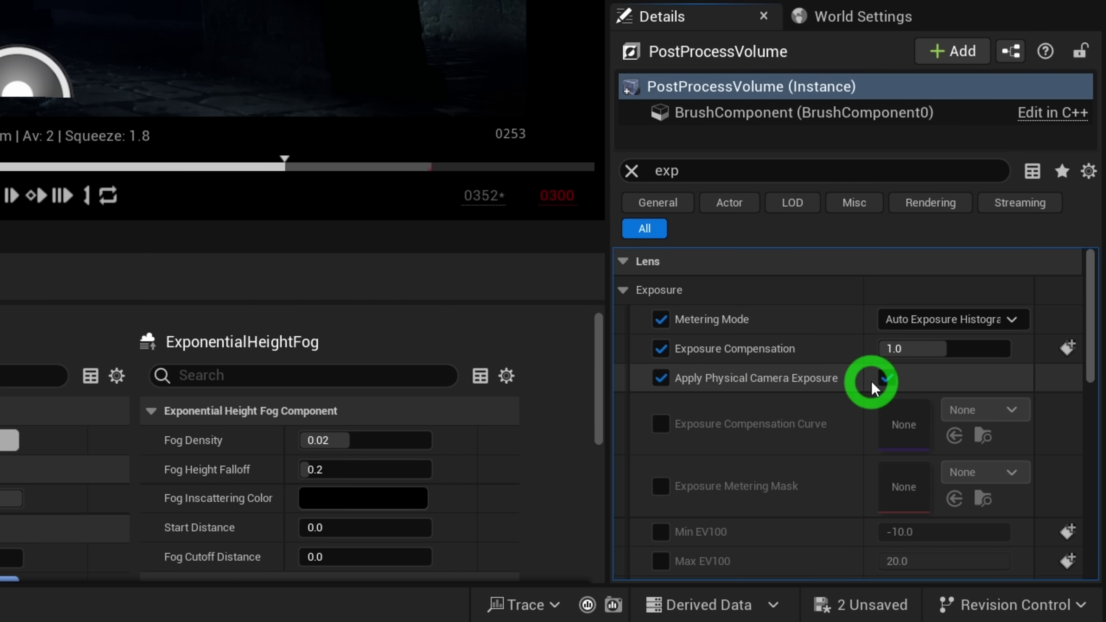
pyautogui.click(885, 378)
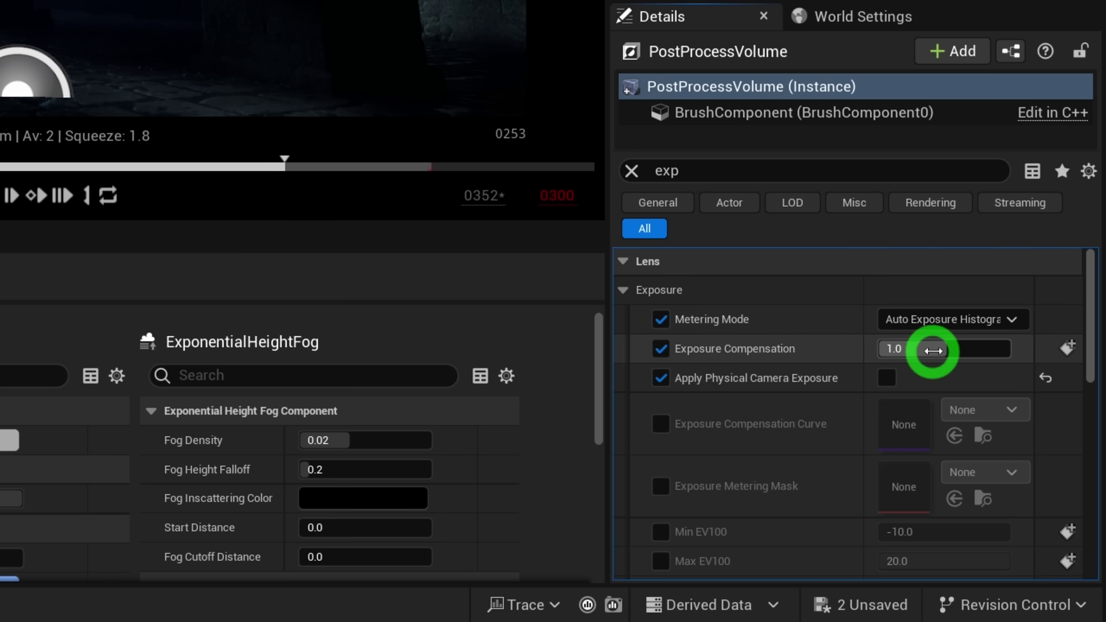
# Step: Raise exposure compensation to about 4.07 and view the corridor from new angles
pyautogui.moveTo(948, 347)
pyautogui.mouseDown()
pyautogui.moveTo(888, 351)
pyautogui.moveTo(949, 352)
pyautogui.moveTo(952, 341)
pyautogui.mouseUp()
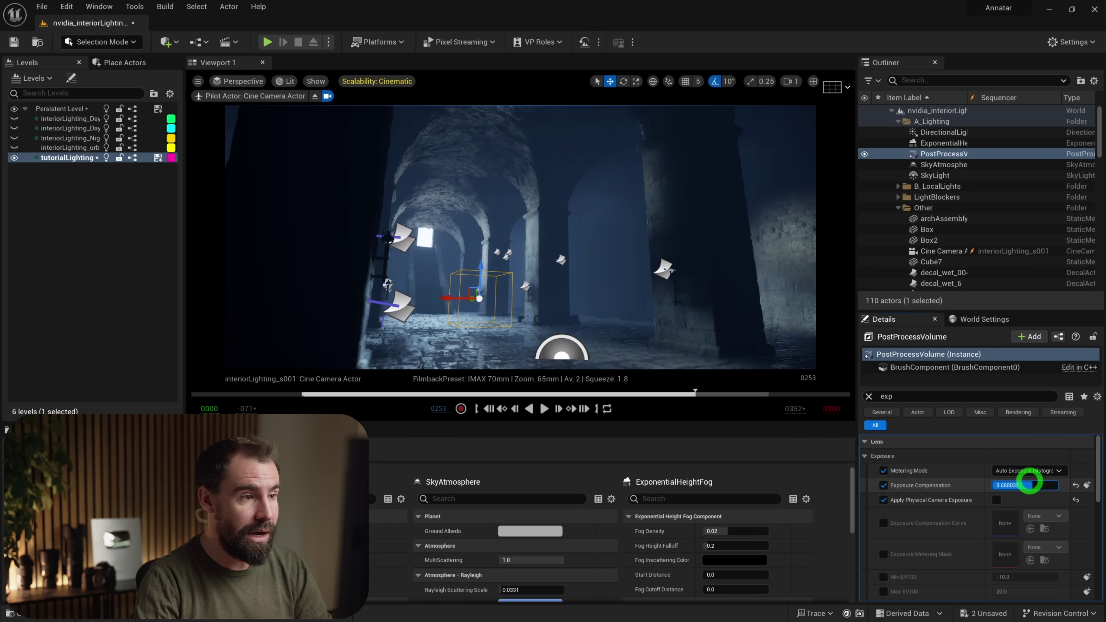
pyautogui.moveTo(1029, 481); pyautogui.dragTo(1027, 482)
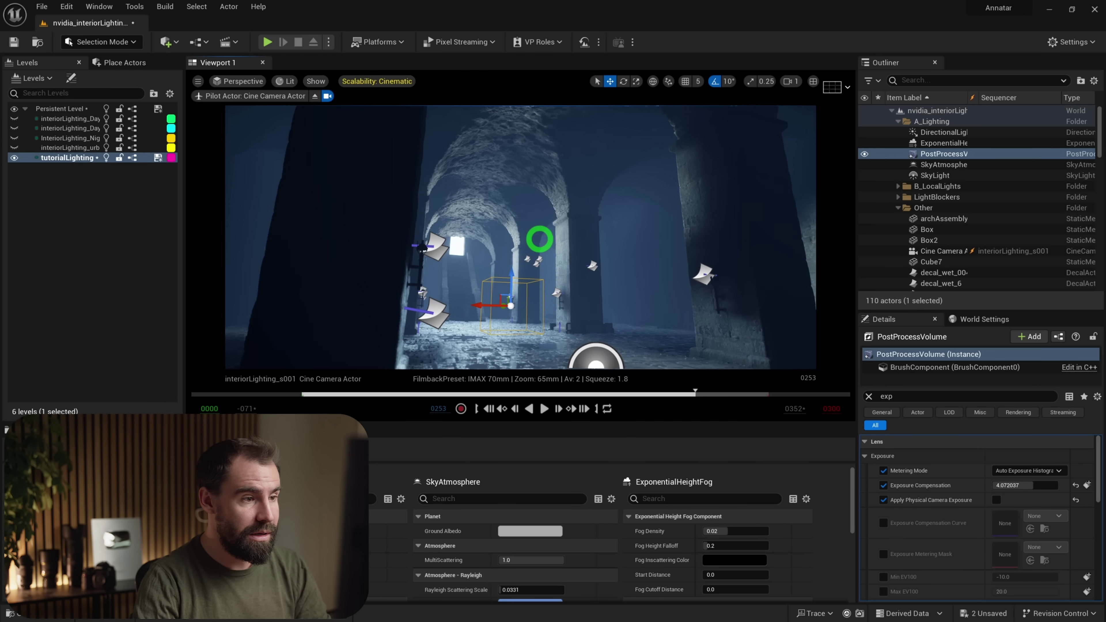
pyautogui.moveTo(552, 255); pyautogui.dragTo(577, 229)
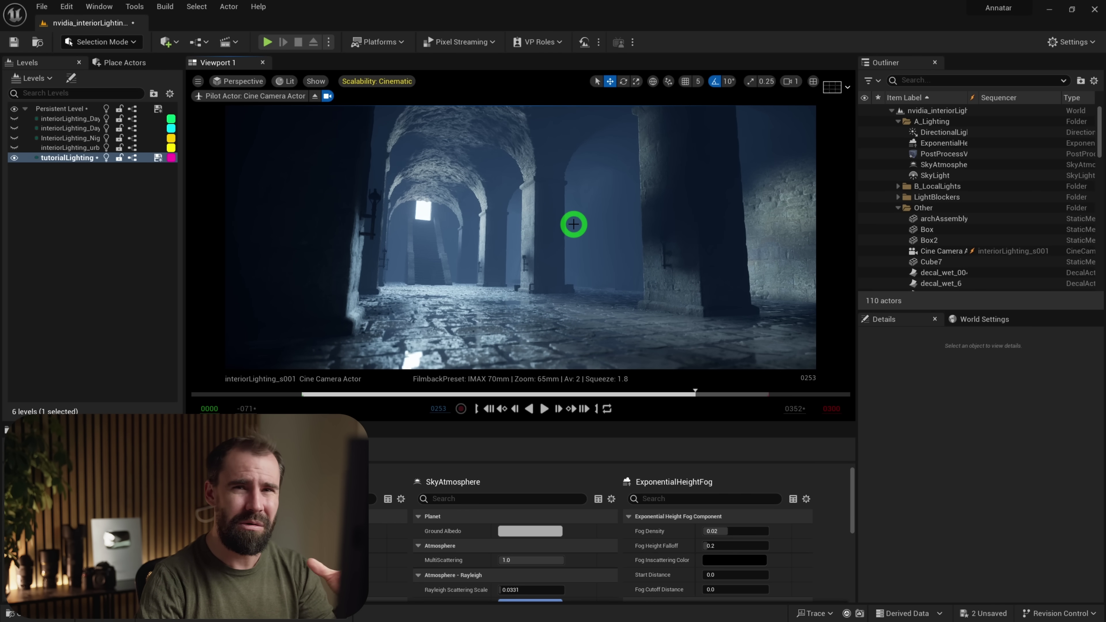
pyautogui.moveTo(573, 224); pyautogui.dragTo(532, 258)
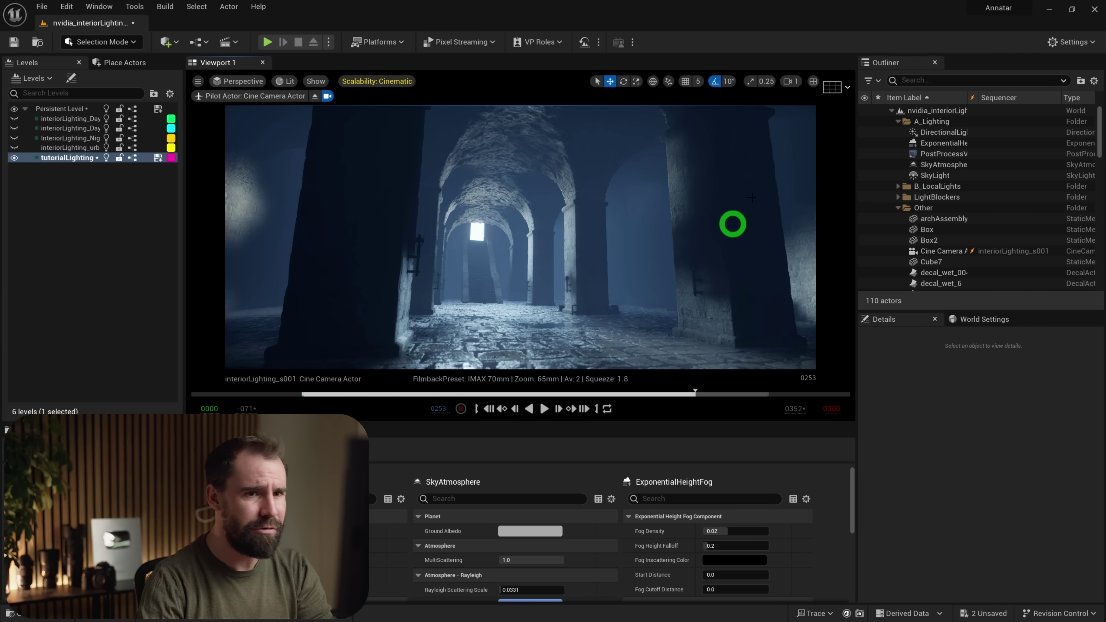
pyautogui.click(933, 164)
# Step: Widen the Outliner name column and set the DirectionalLight intensity to 800 lux
pyautogui.click(625, 237)
pyautogui.press('Escape')
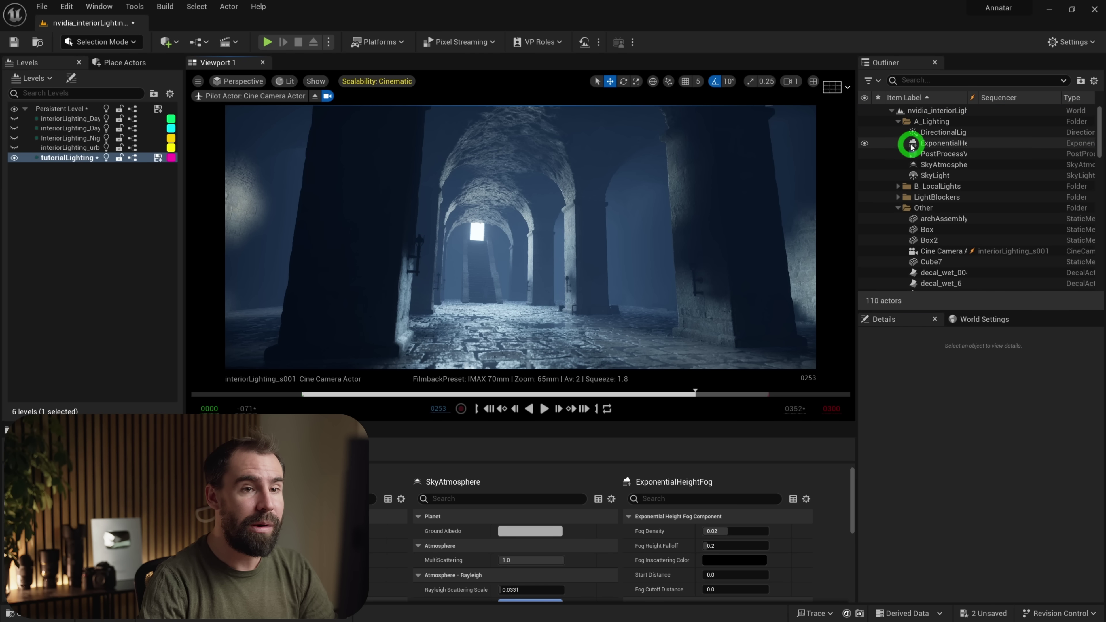
pyautogui.moveTo(970, 97); pyautogui.dragTo(1006, 98)
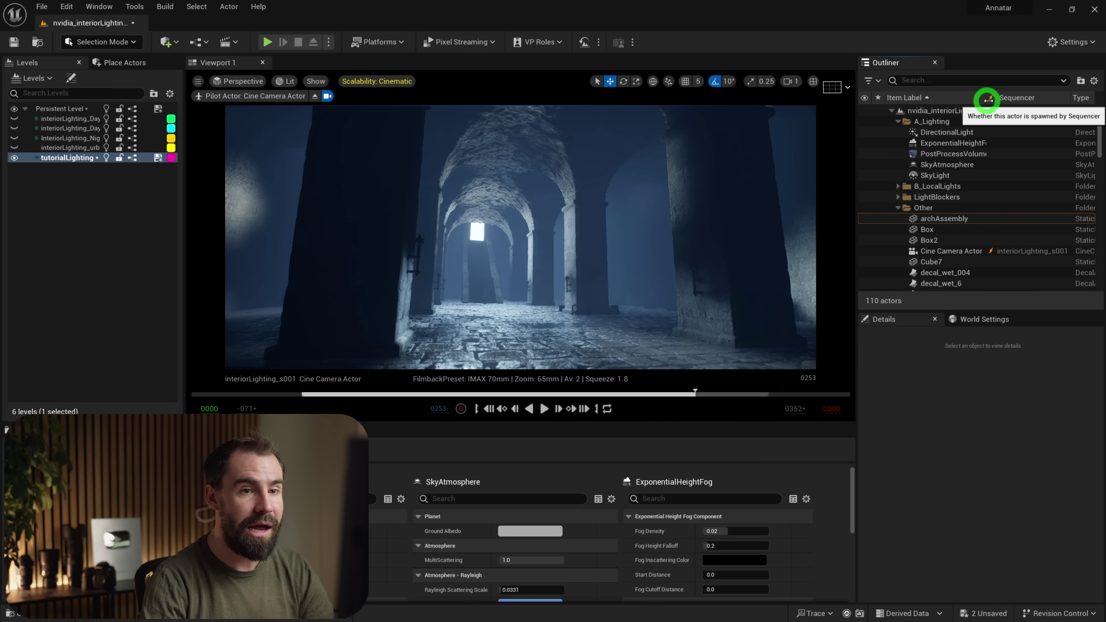
pyautogui.click(961, 144)
pyautogui.scroll(-5, 1013, 355)
pyautogui.click(988, 568)
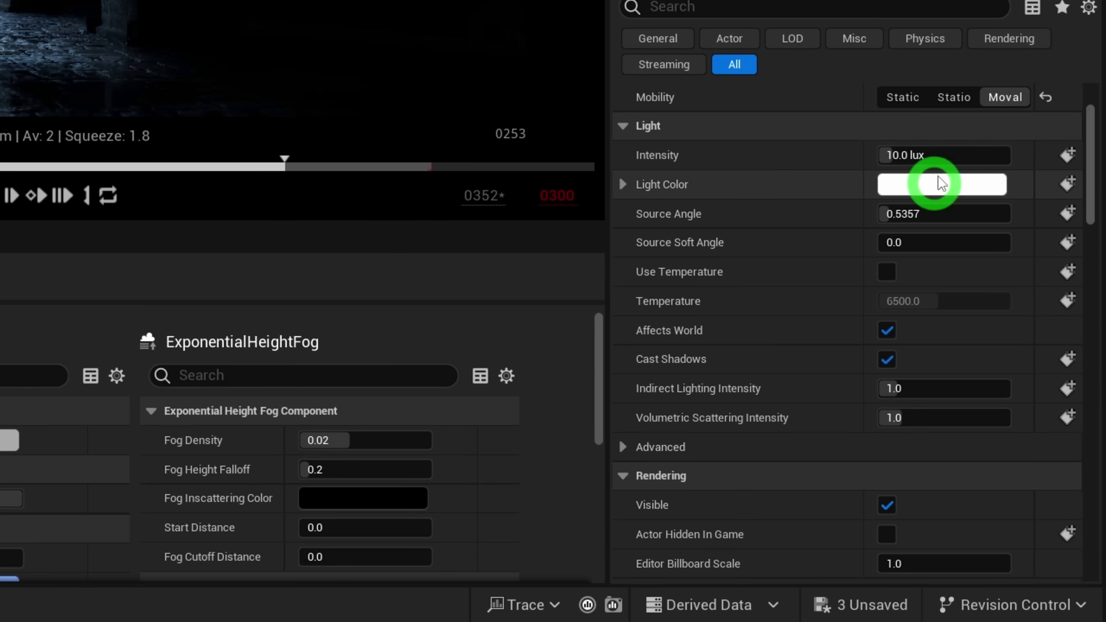
pyautogui.click(962, 153)
pyautogui.write('800')
pyautogui.press('Return')
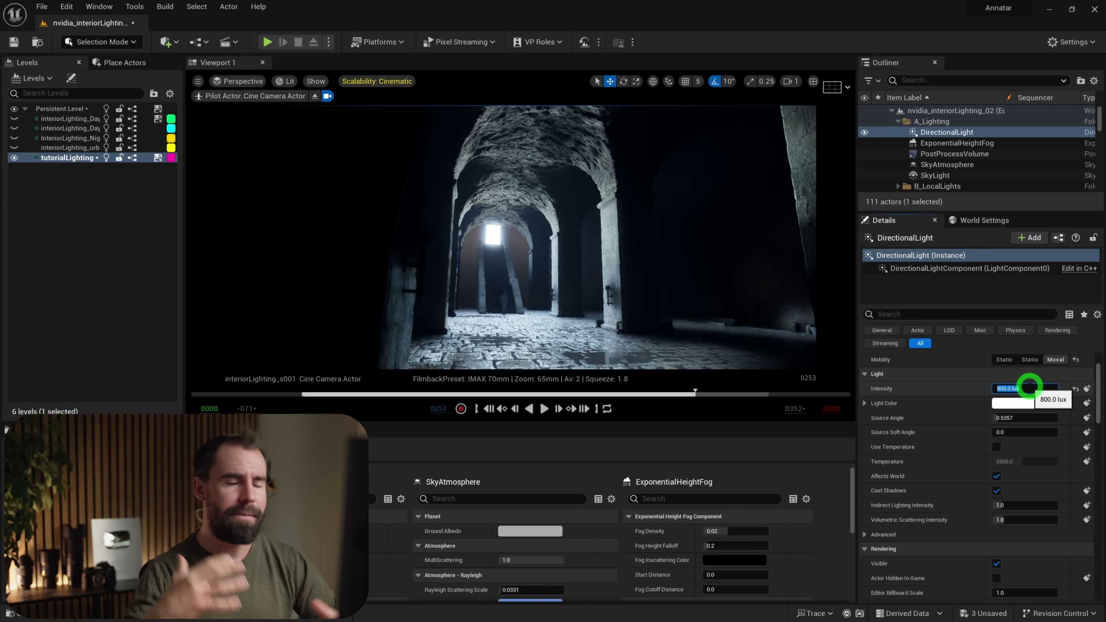
# Step: Reset the SkyLight's intensity scale to 0.0 and show the placeable lights list
pyautogui.click(944, 175)
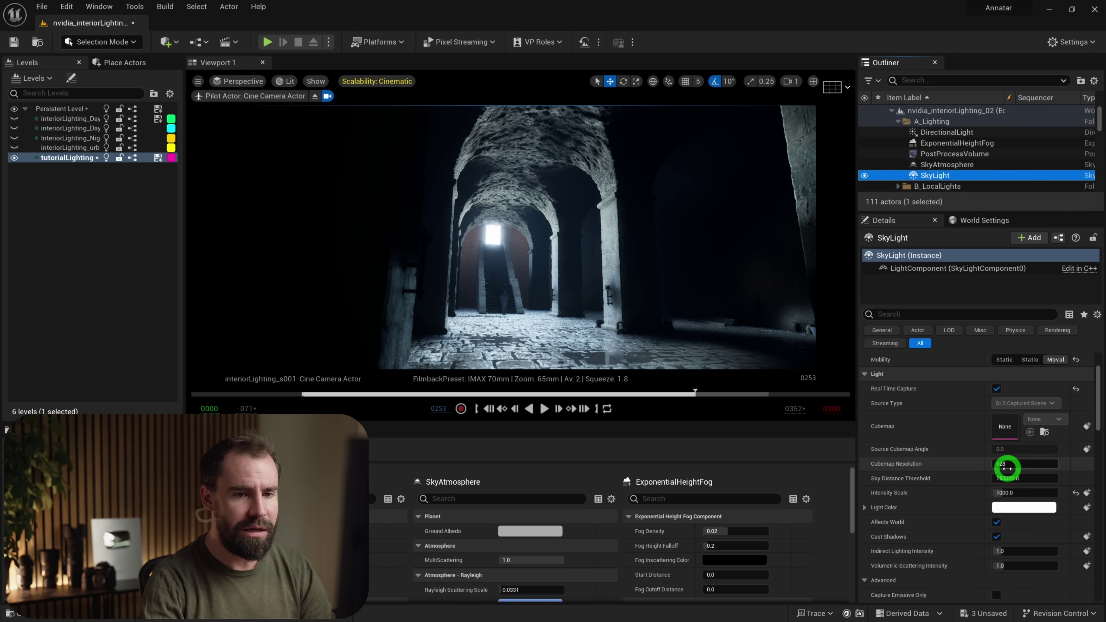
pyautogui.click(1075, 493)
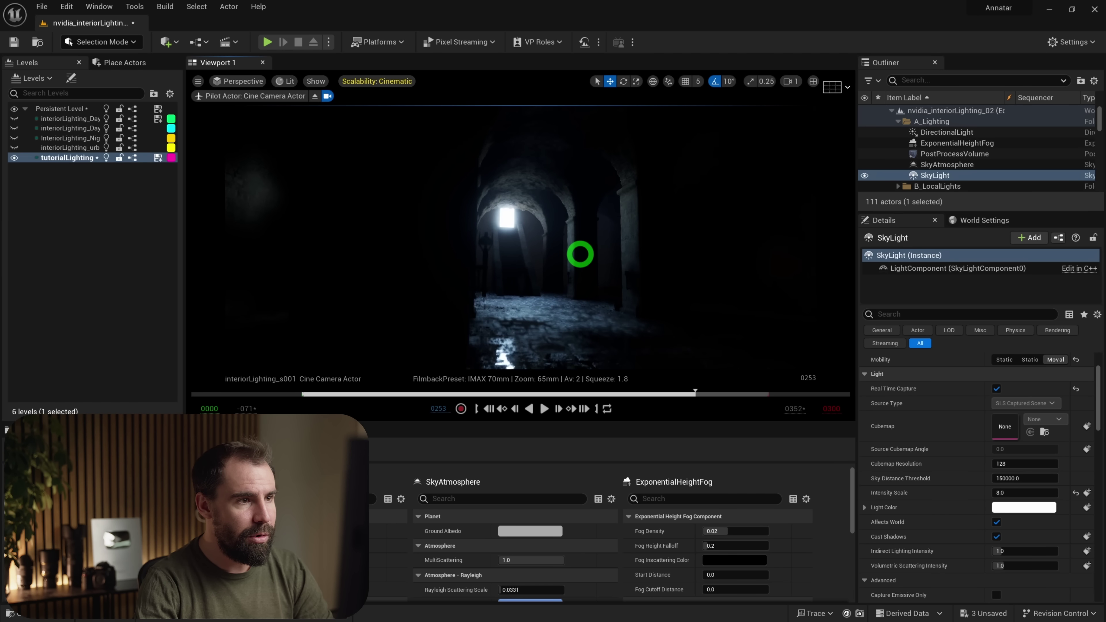
pyautogui.moveTo(470, 243); pyautogui.dragTo(565, 239, button='right')
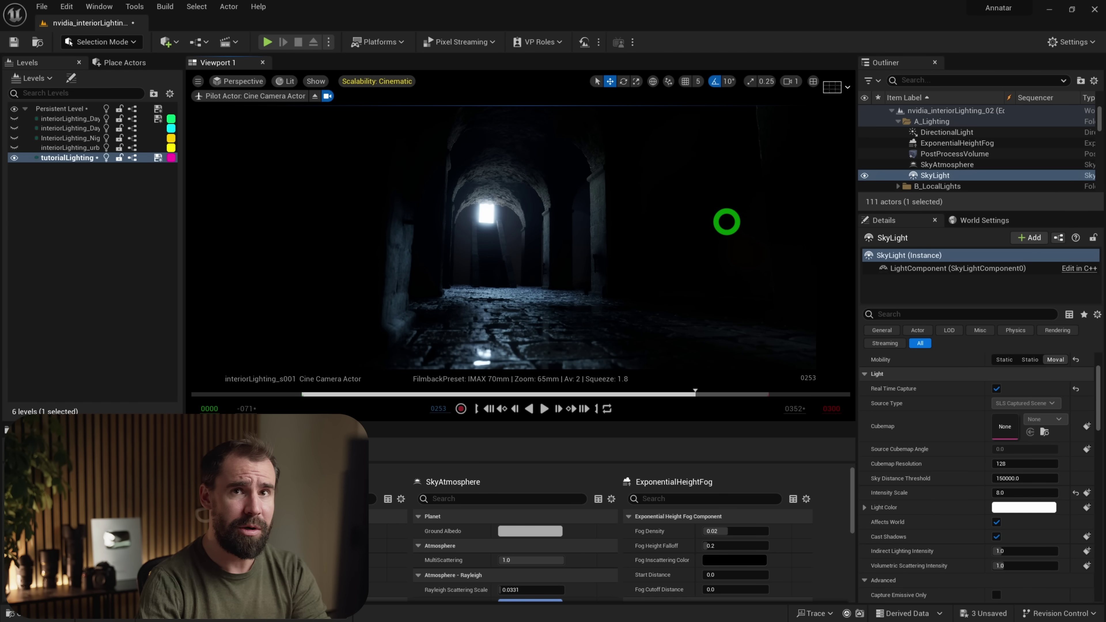
pyautogui.click(124, 62)
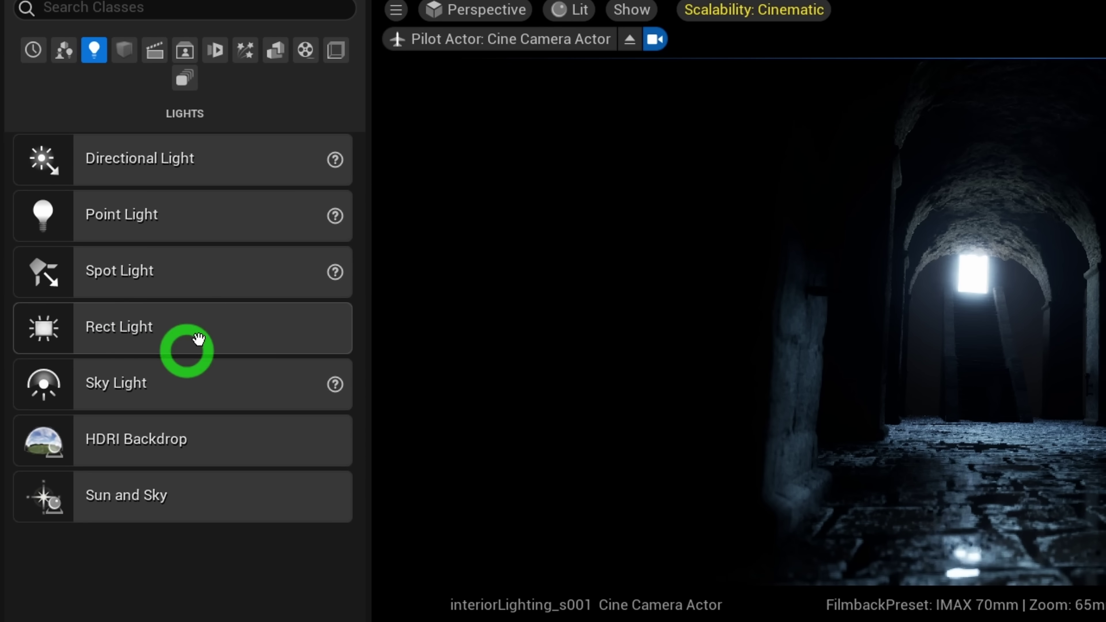
# Step: Place a rect light in the stairwell doorway, rotated to shine down the stairs
pyautogui.moveTo(158, 326); pyautogui.dragTo(965, 299)
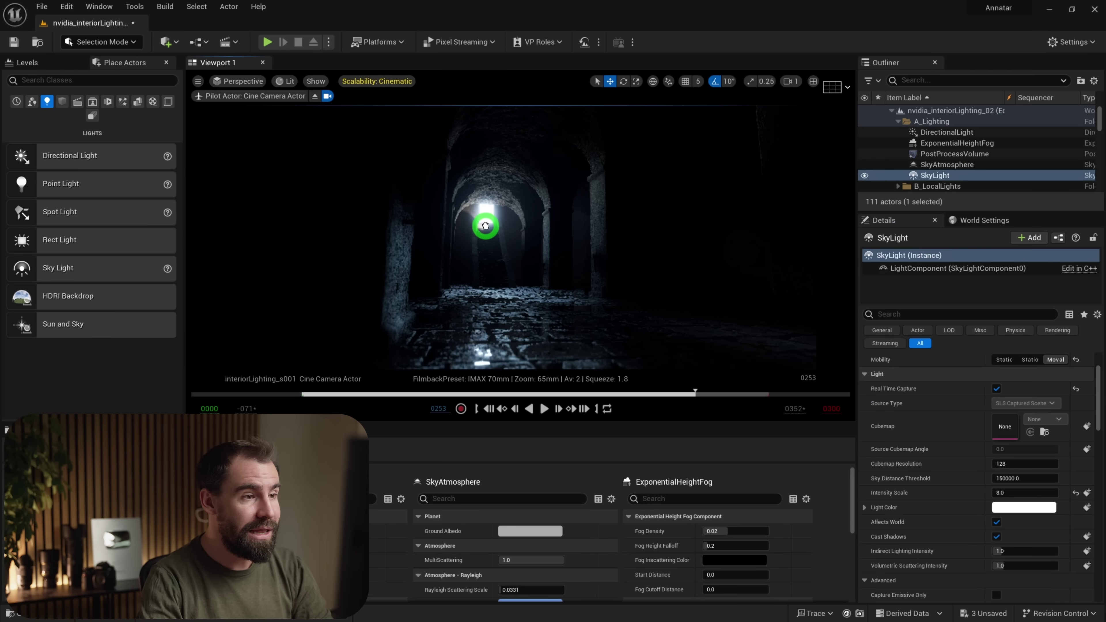
pyautogui.scroll(3, 578, 231)
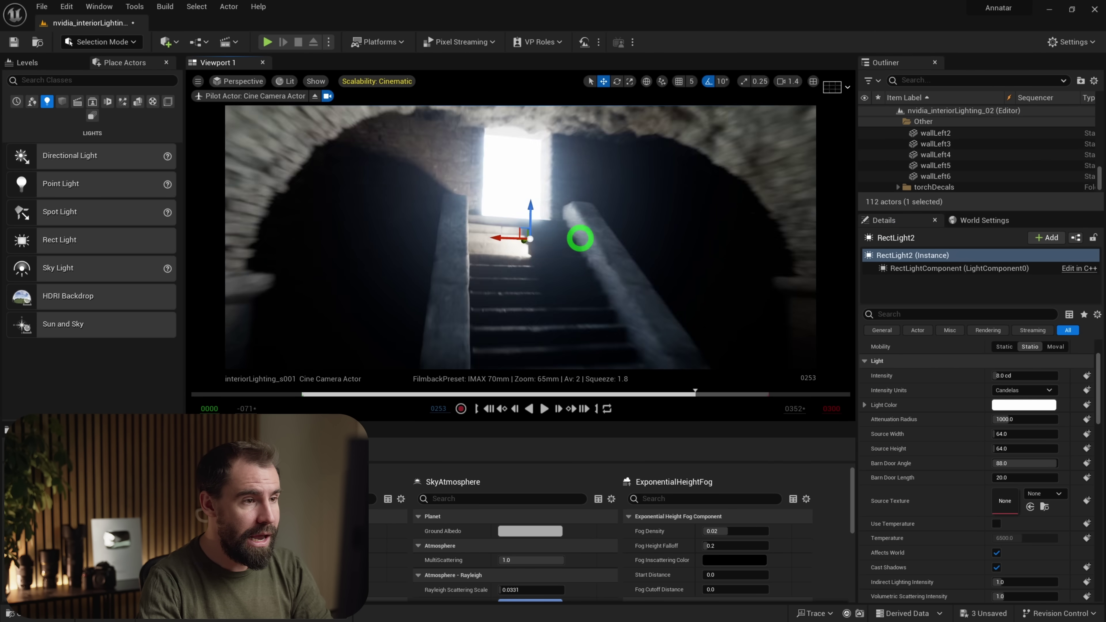
pyautogui.scroll(3, 580, 238)
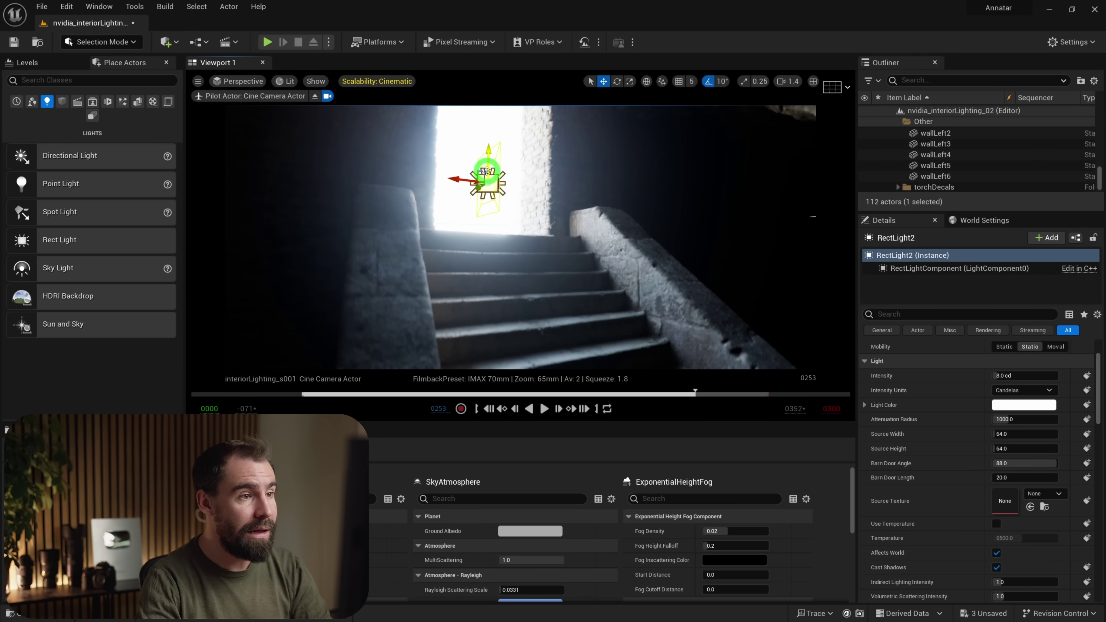
pyautogui.press('e')
pyautogui.moveTo(489, 182); pyautogui.dragTo(723, 173)
# Step: Size the rect light's source to about 160 by 403 and raise it in the doorway
pyautogui.scroll(-3, 723, 173)
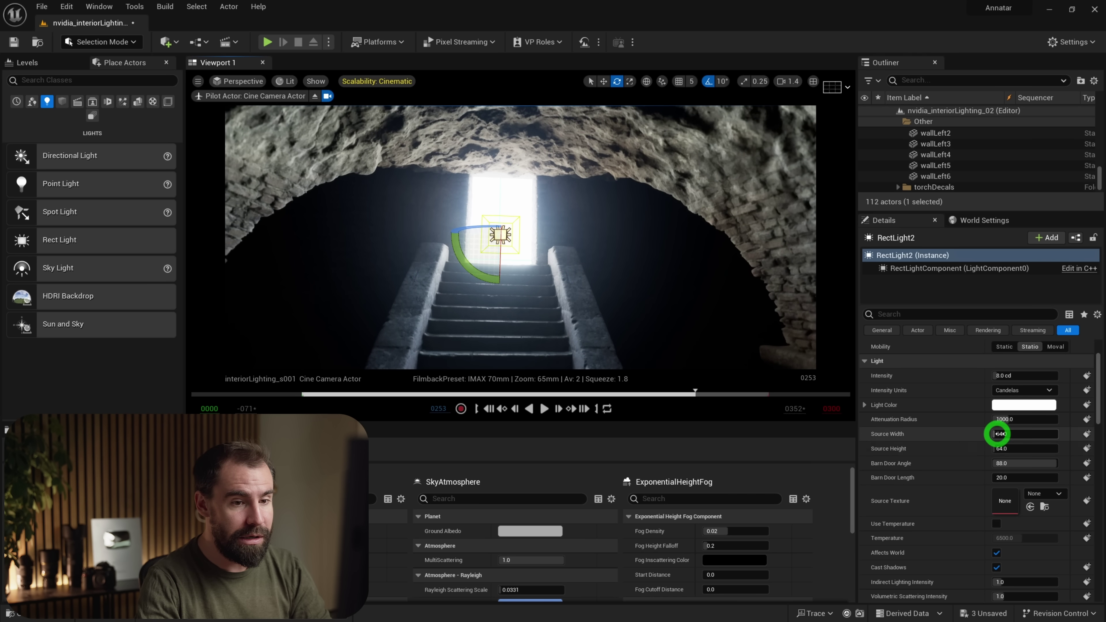
pyautogui.moveTo(995, 433); pyautogui.dragTo(1019, 434)
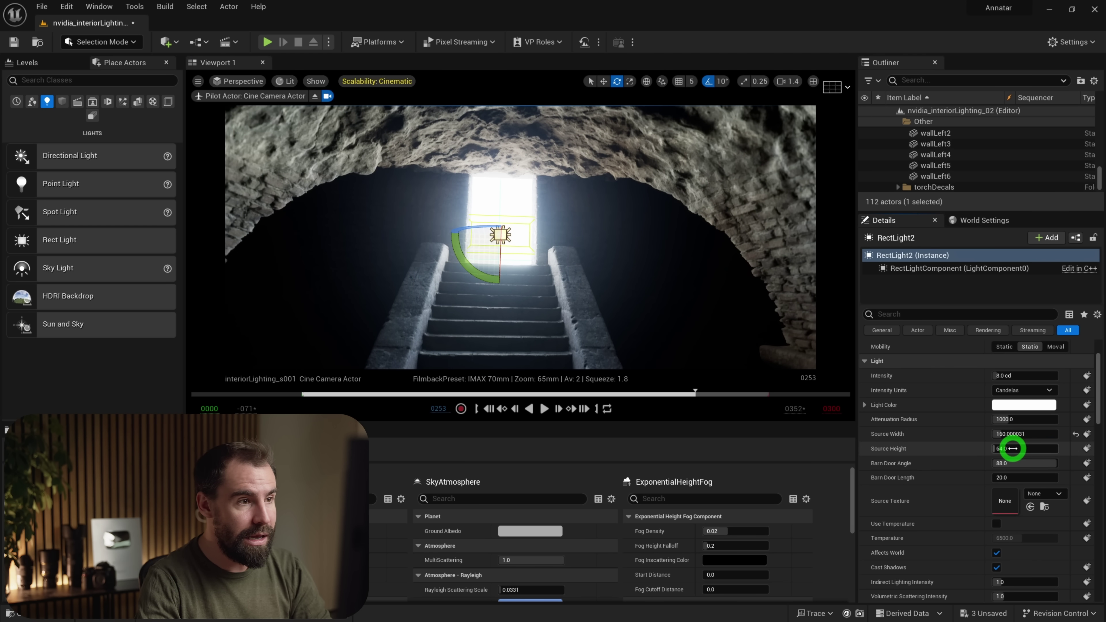
pyautogui.moveTo(1029, 448); pyautogui.dragTo(1036, 448)
pyautogui.click(484, 254)
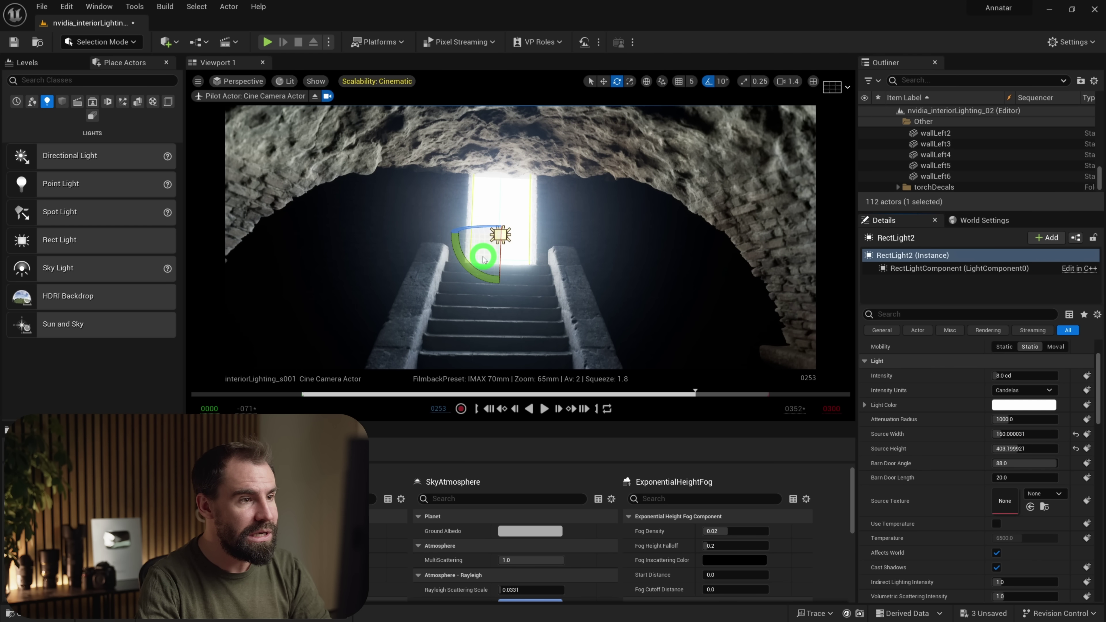
pyautogui.press('w')
pyautogui.moveTo(487, 230); pyautogui.dragTo(493, 207)
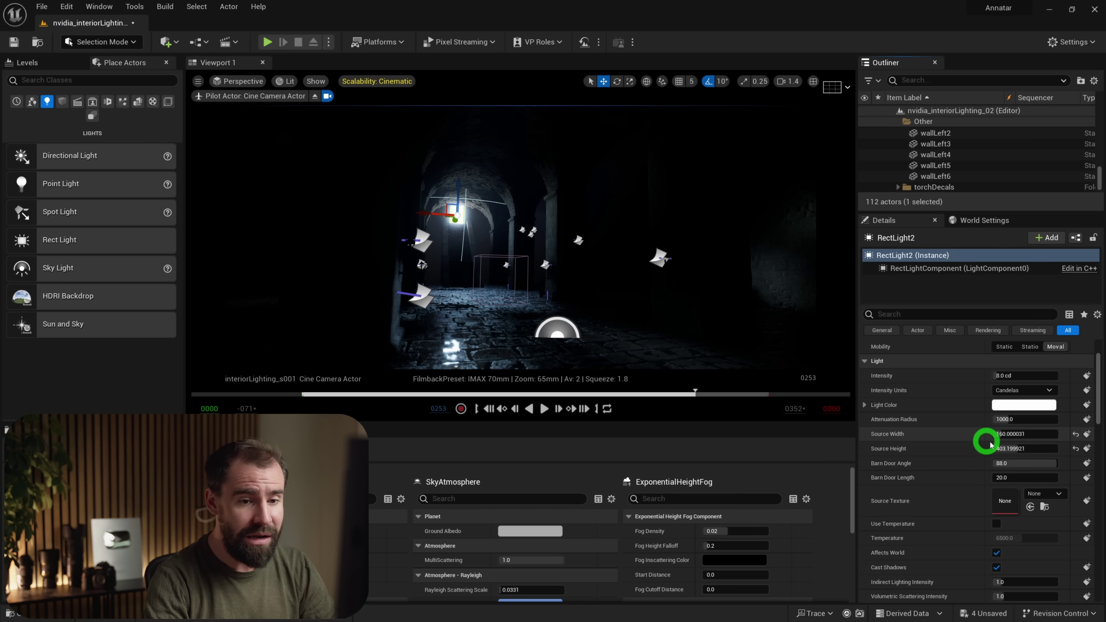
# Step: Give RectLight2 a 16384 attenuation radius and 800 cd intensity, previewing in game view
pyautogui.moveTo(1005, 419); pyautogui.dragTo(1098, 413)
pyautogui.moveTo(1012, 375); pyautogui.dragTo(1012, 375)
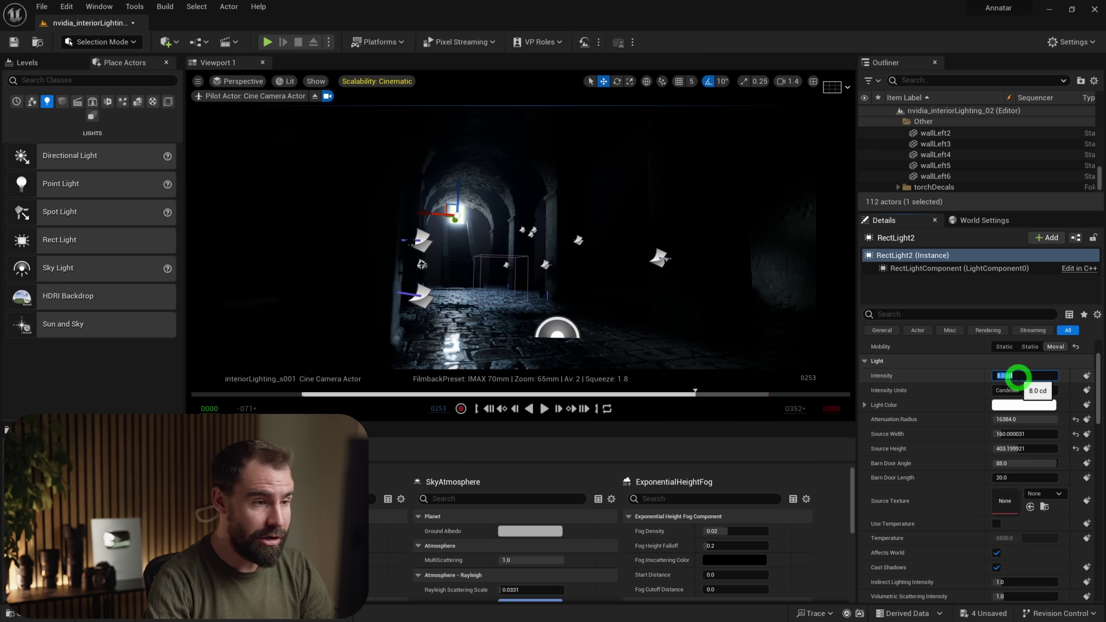
pyautogui.press('Return')
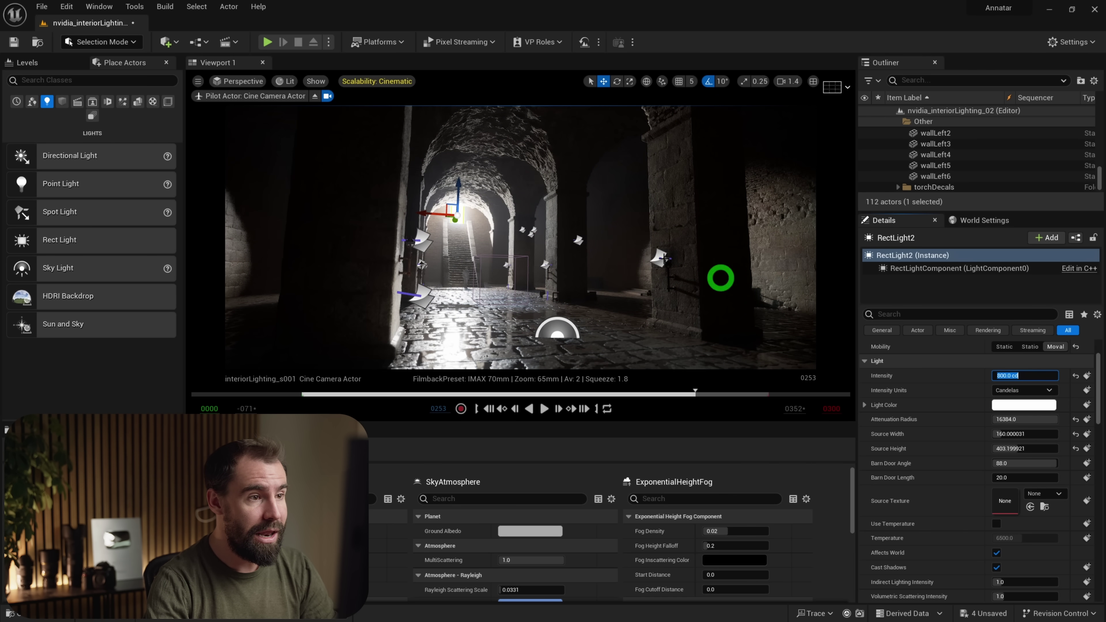
pyautogui.press('g')
pyautogui.moveTo(605, 272)
pyautogui.mouseDown()
pyautogui.moveTo(624, 264)
pyautogui.moveTo(605, 294)
pyautogui.moveTo(626, 269)
pyautogui.mouseUp()
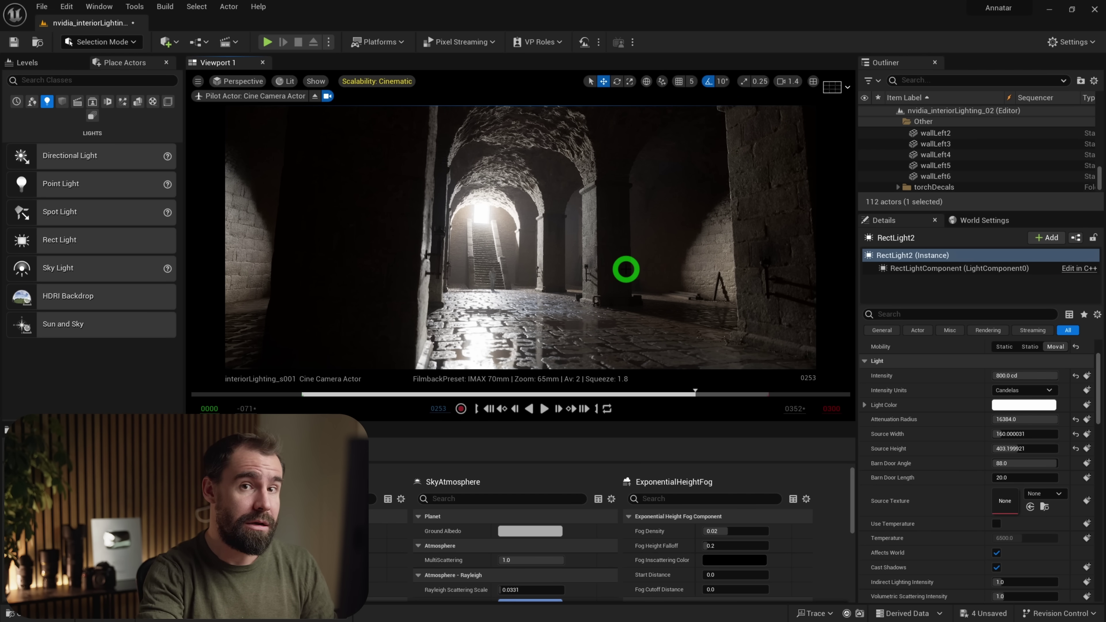
# Step: Set the rect light's Light Color to a pale blue in the Color Picker
pyautogui.click(1023, 404)
pyautogui.click(838, 425)
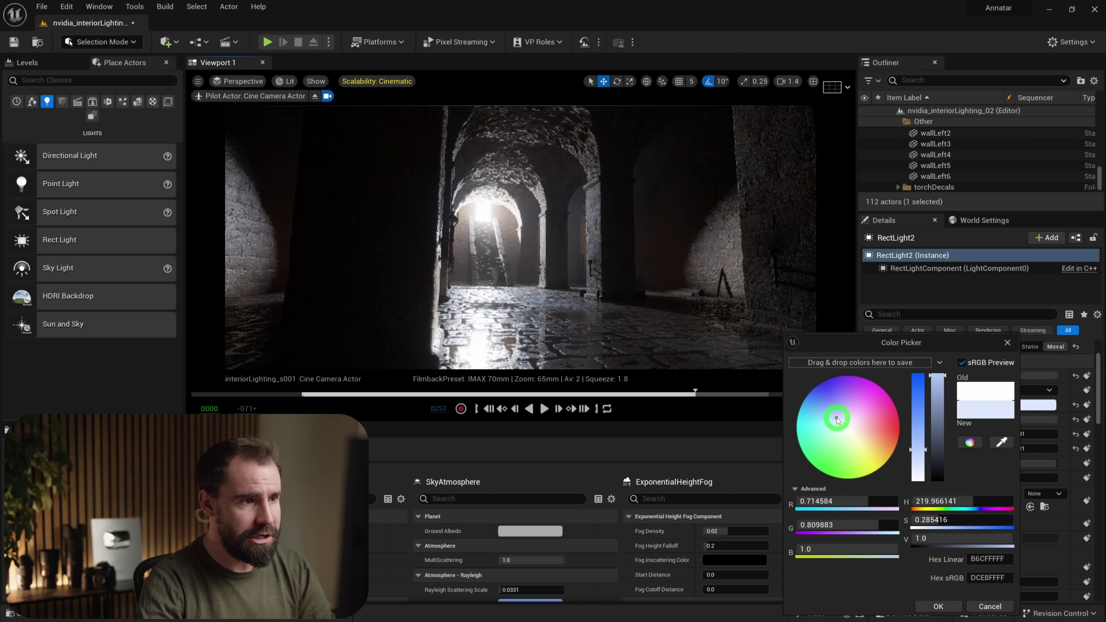
pyautogui.moveTo(836, 418); pyautogui.dragTo(831, 411)
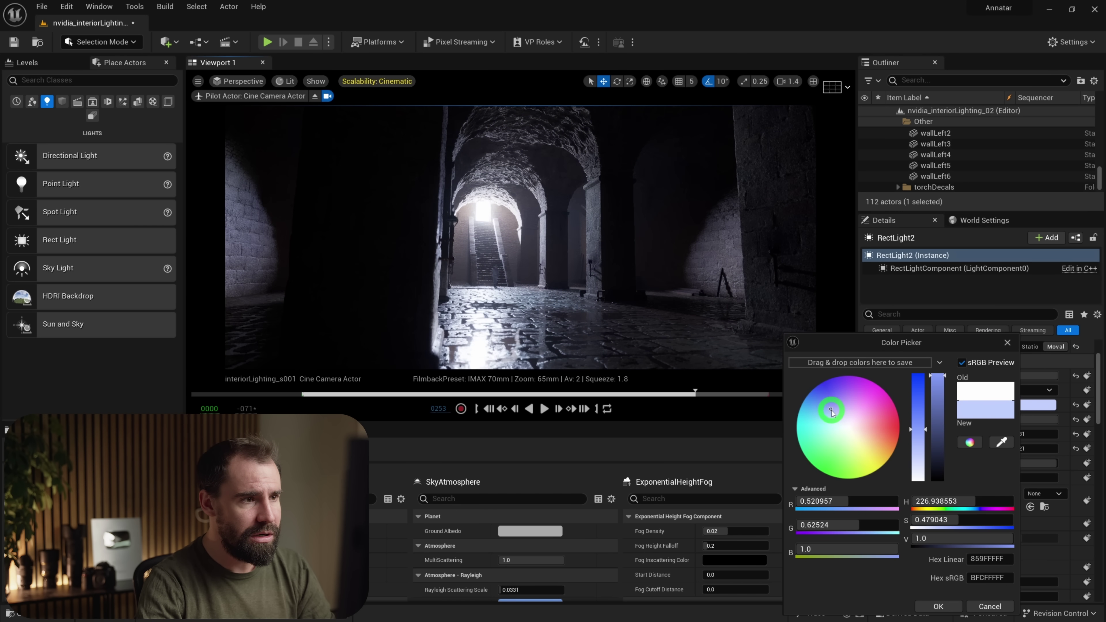
pyautogui.click(937, 605)
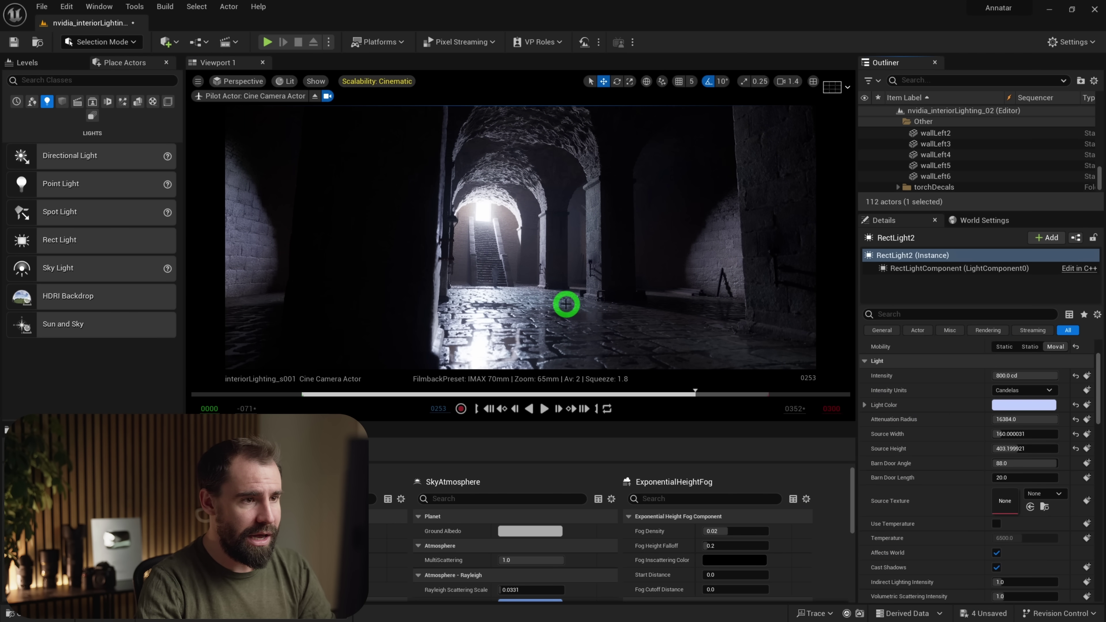
# Step: Reframe the piloted camera down the arched corridor toward a pillar
pyautogui.moveTo(566, 304); pyautogui.dragTo(778, 346)
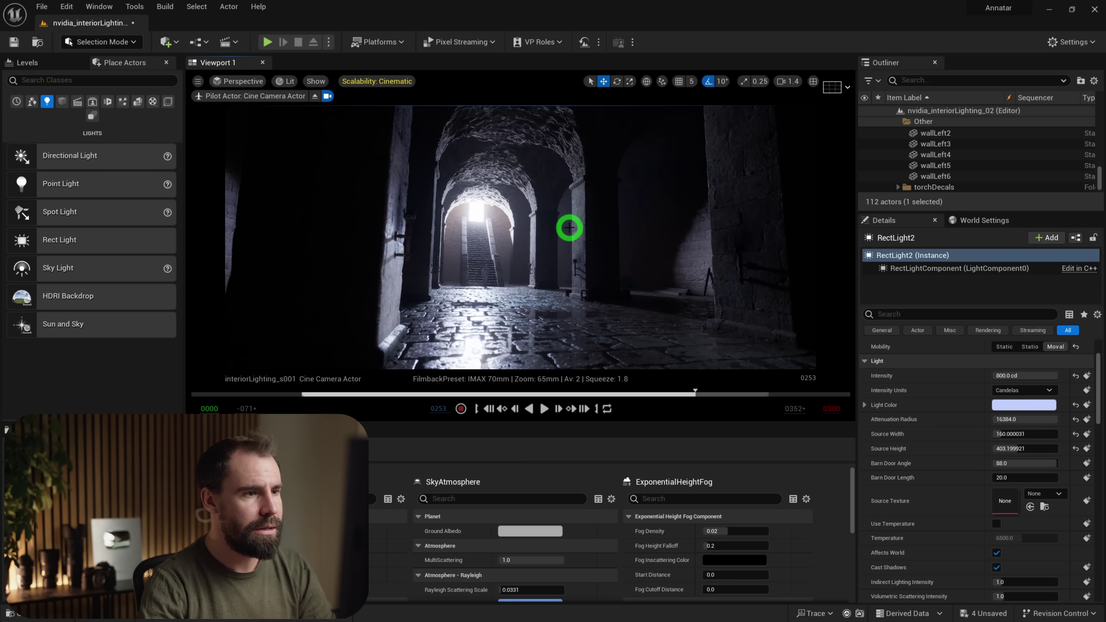
pyautogui.moveTo(568, 226); pyautogui.dragTo(548, 252)
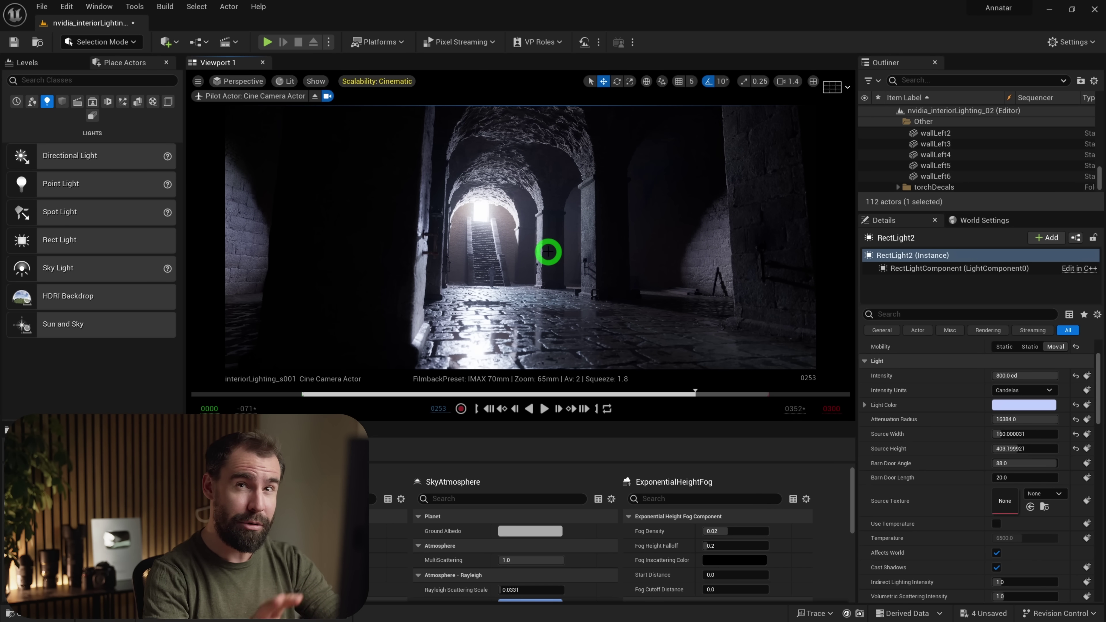
pyautogui.moveTo(548, 252); pyautogui.dragTo(560, 211)
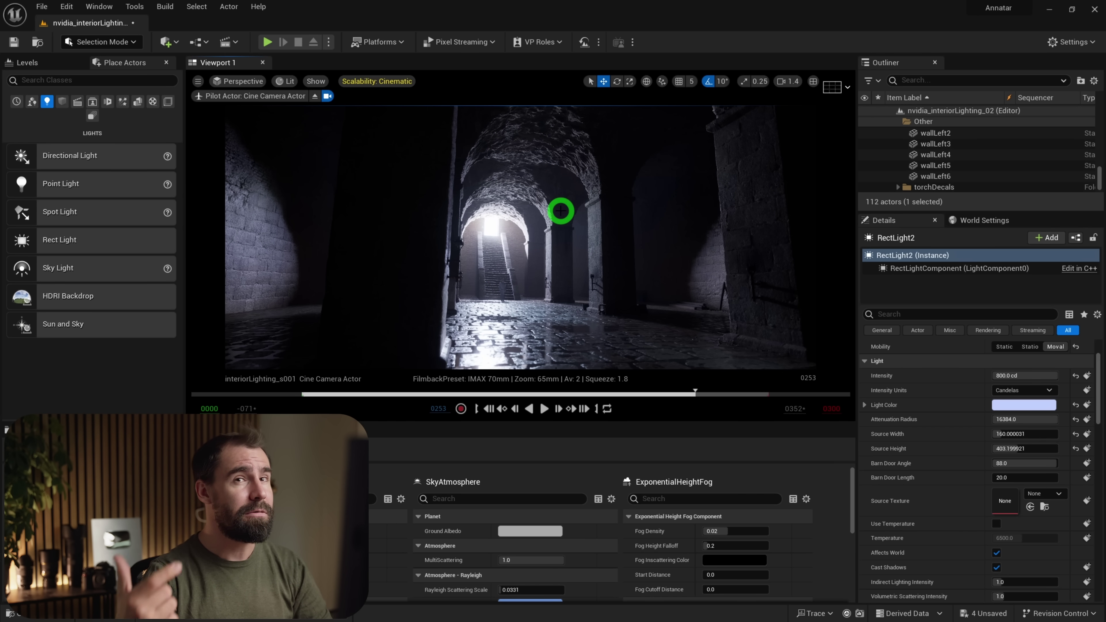
pyautogui.moveTo(560, 211); pyautogui.dragTo(505, 256)
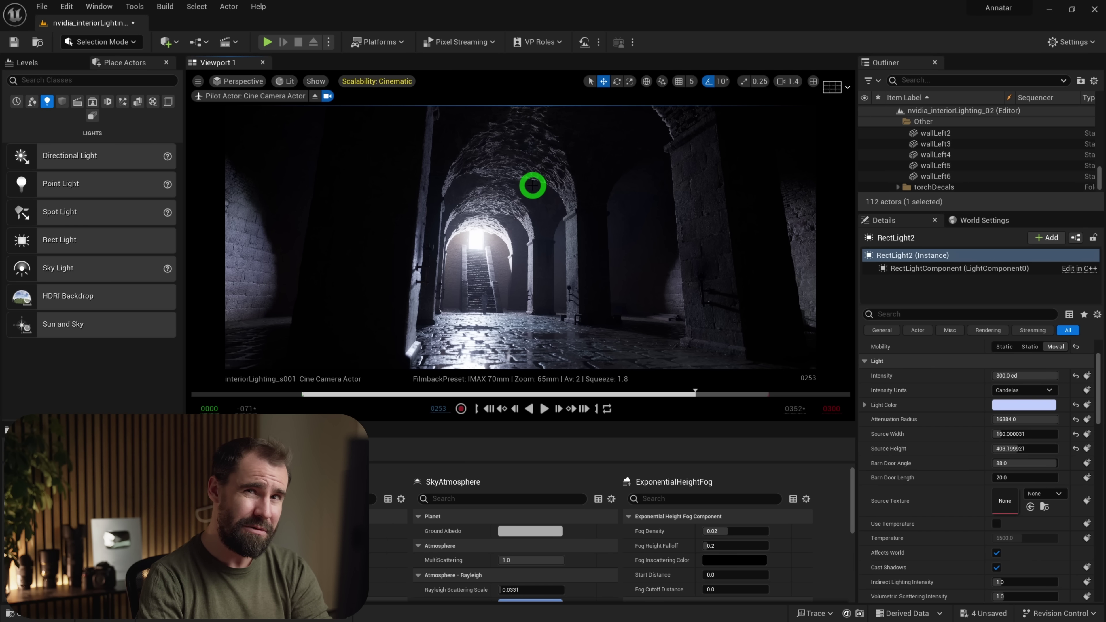
# Step: Switch the viewport to Path Tracing at 200 samples per pixel, then back to Lit
pyautogui.click(288, 81)
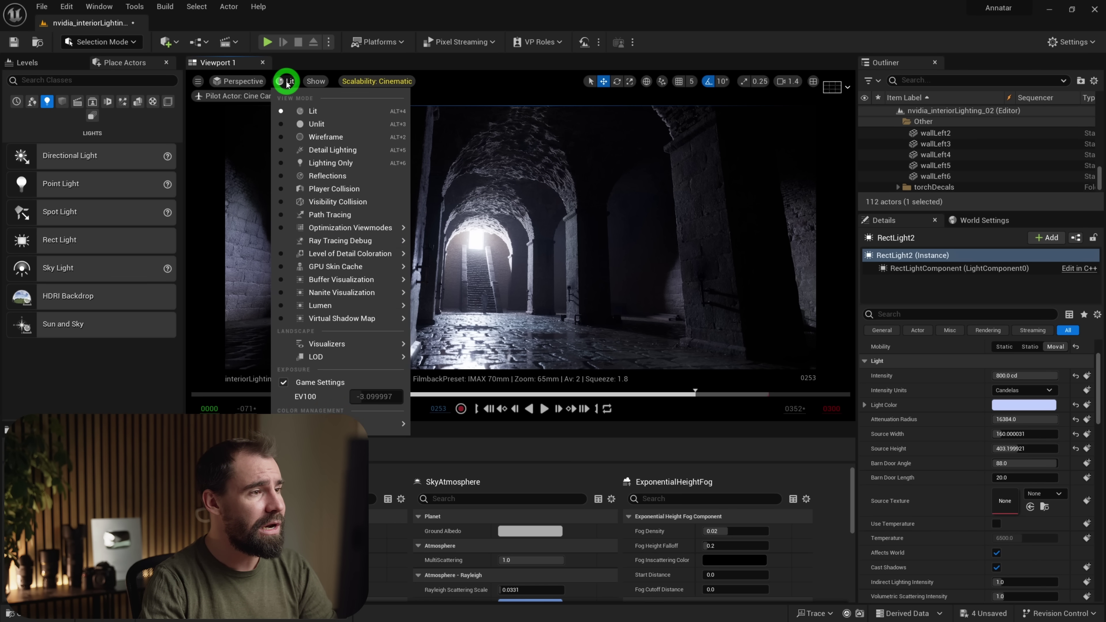
pyautogui.click(335, 214)
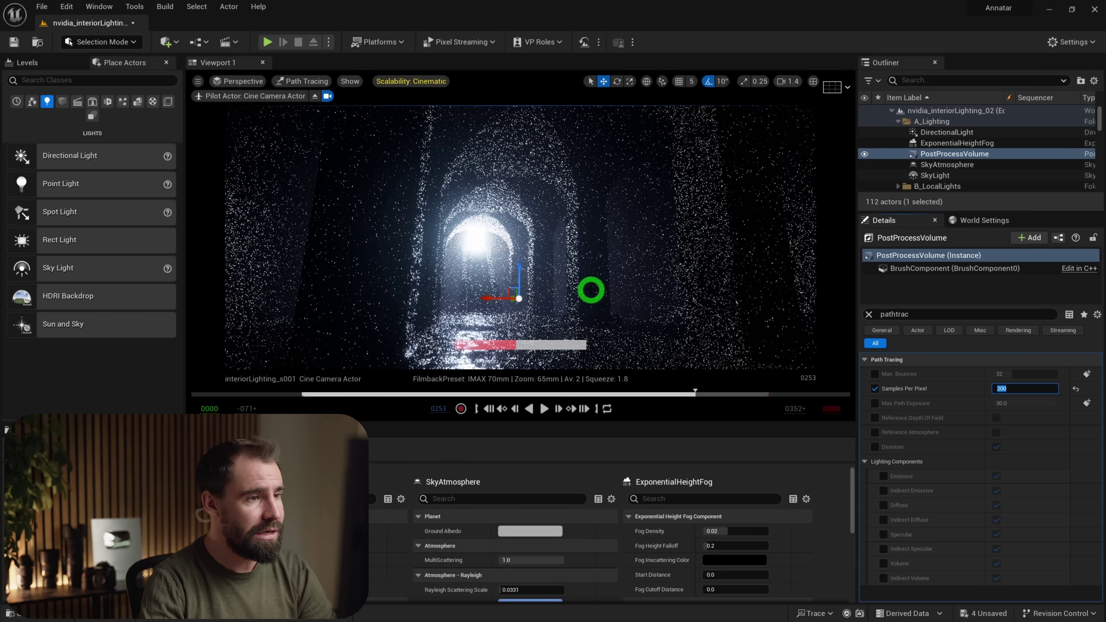
pyautogui.press('Return')
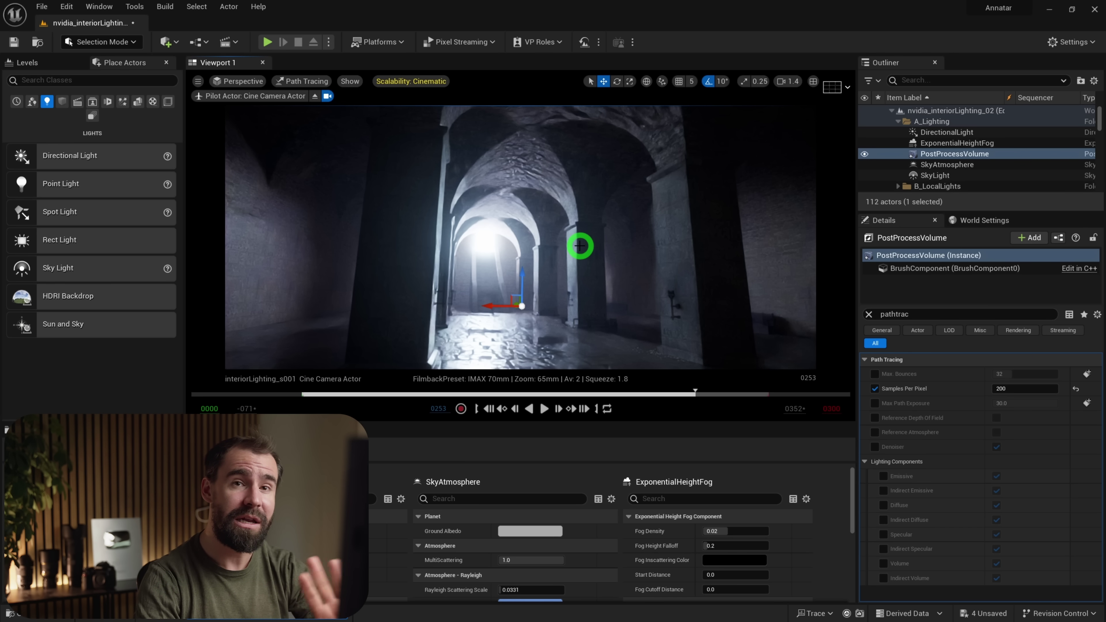
pyautogui.click(307, 81)
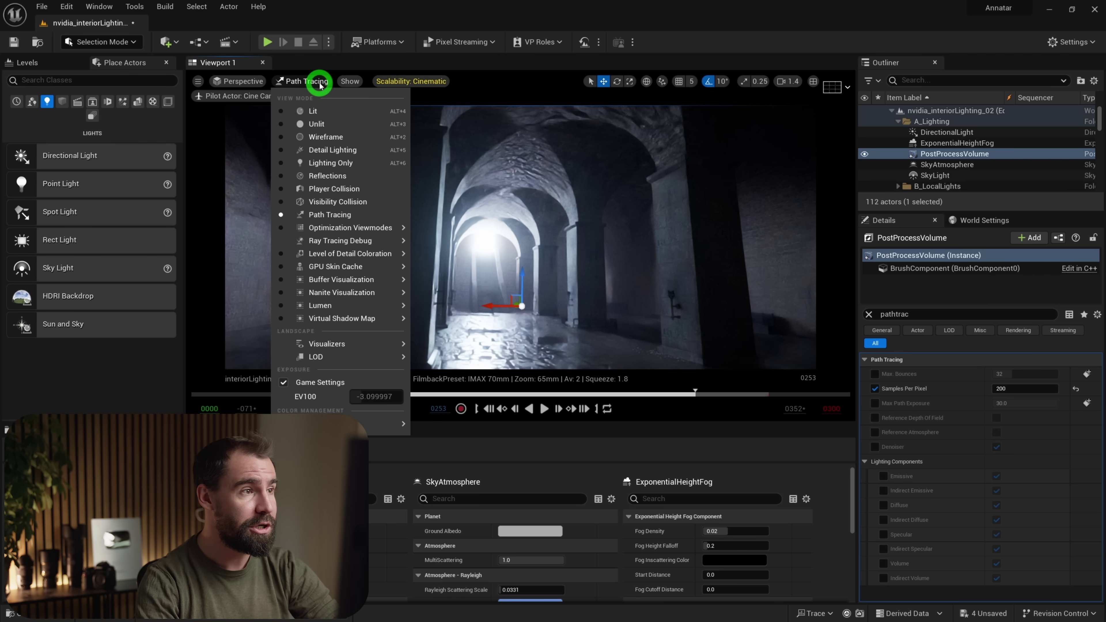
pyautogui.click(327, 108)
# Step: Toggle between Path Tracing and Lit again, ending on Lit and swinging through the vaults
pyautogui.click(284, 81)
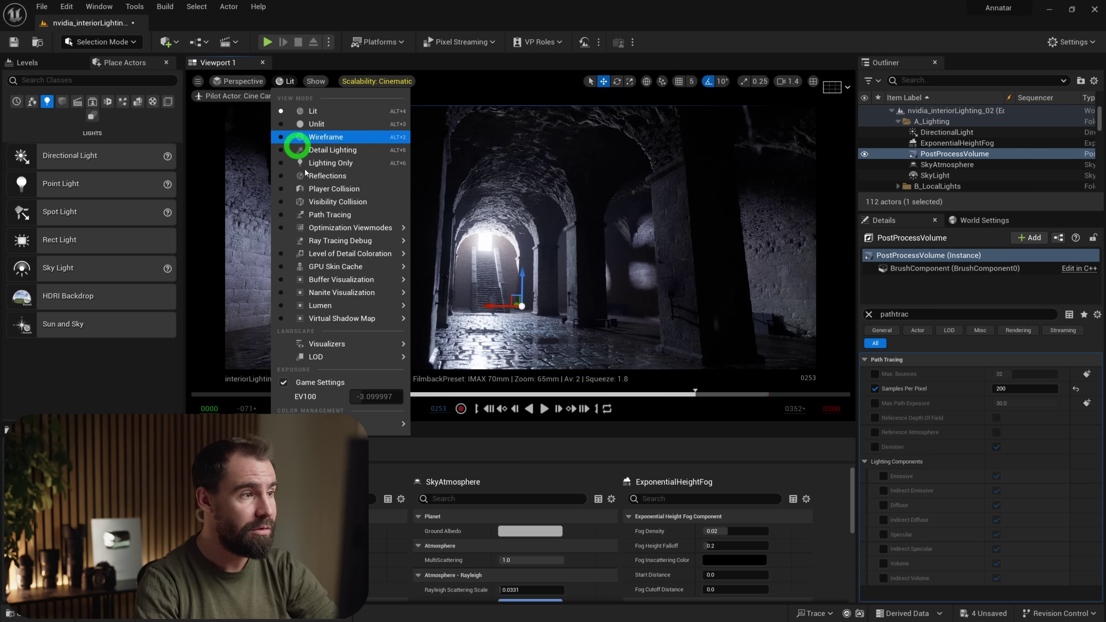
pyautogui.click(335, 214)
pyautogui.click(307, 81)
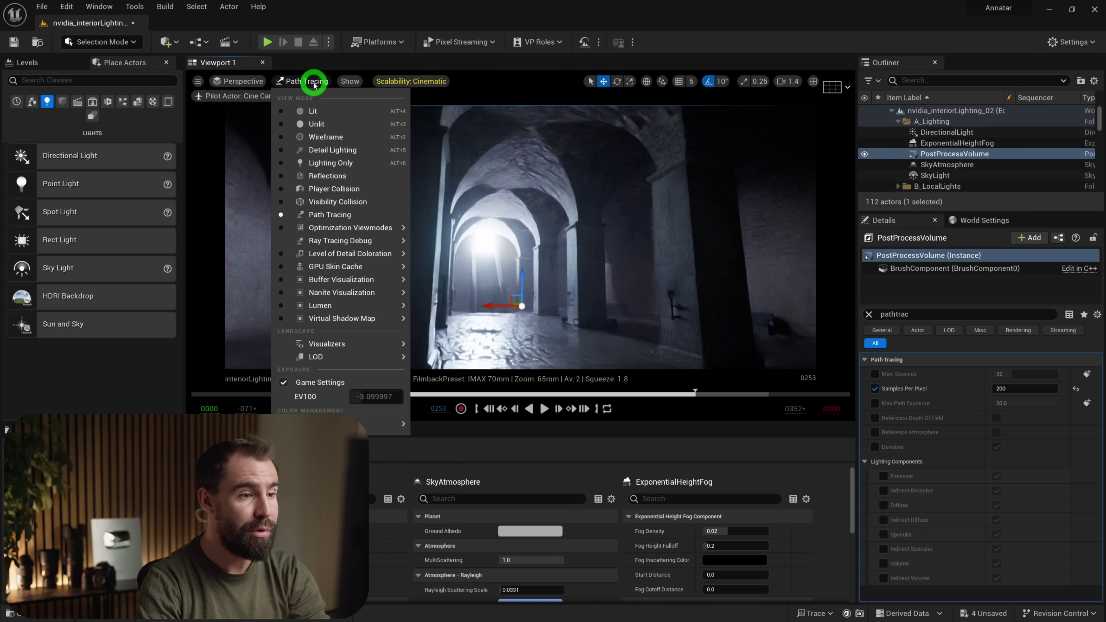
pyautogui.click(312, 111)
pyautogui.click(285, 81)
pyautogui.moveTo(353, 267)
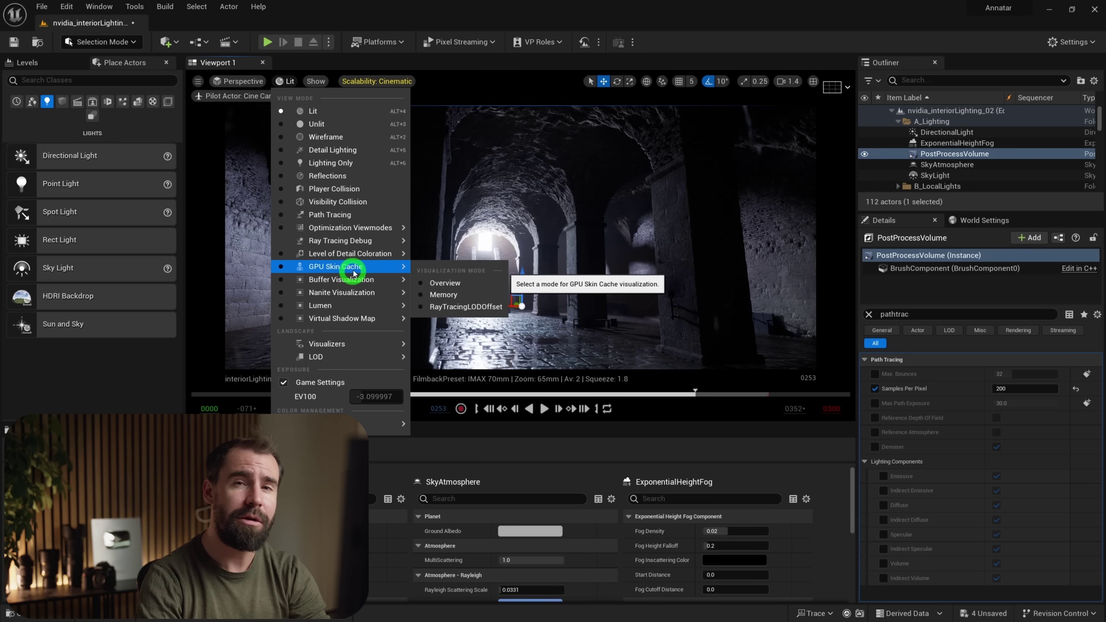
pyautogui.click(347, 215)
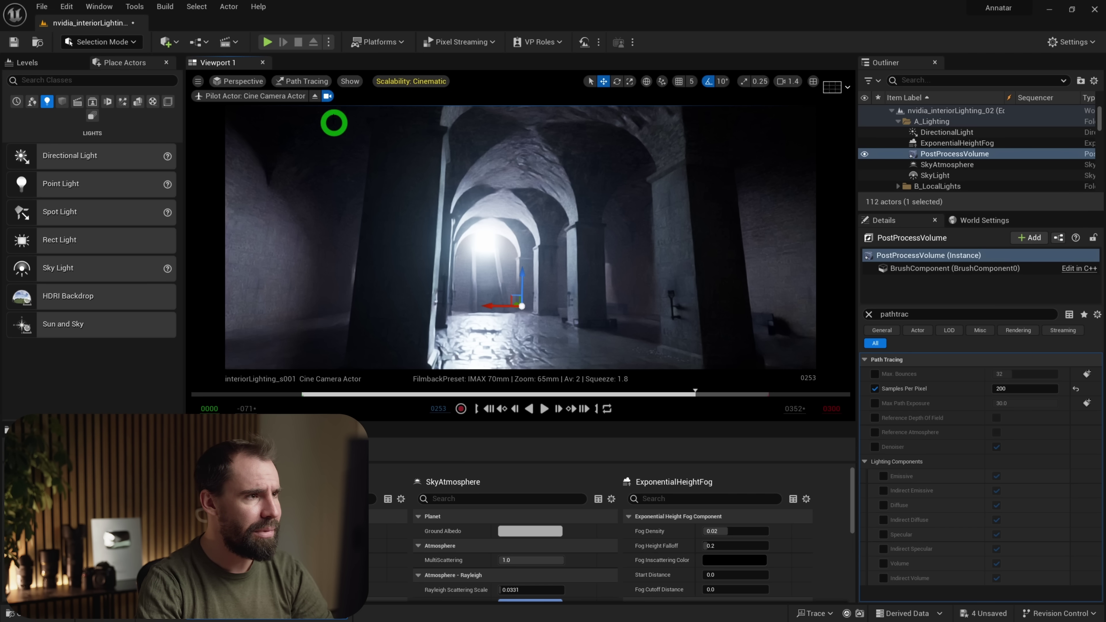
pyautogui.click(318, 81)
pyautogui.click(327, 108)
pyautogui.moveTo(328, 111)
pyautogui.mouseDown()
pyautogui.moveTo(555, 249)
pyautogui.moveTo(430, 245)
pyautogui.moveTo(485, 251)
pyautogui.moveTo(447, 284)
pyautogui.mouseUp()
# Step: Filter PostProcessVolume's Details by 'exp', push Exposure Compensation to about 5, then undo to 1.0
pyautogui.click(911, 175)
pyautogui.press('Escape')
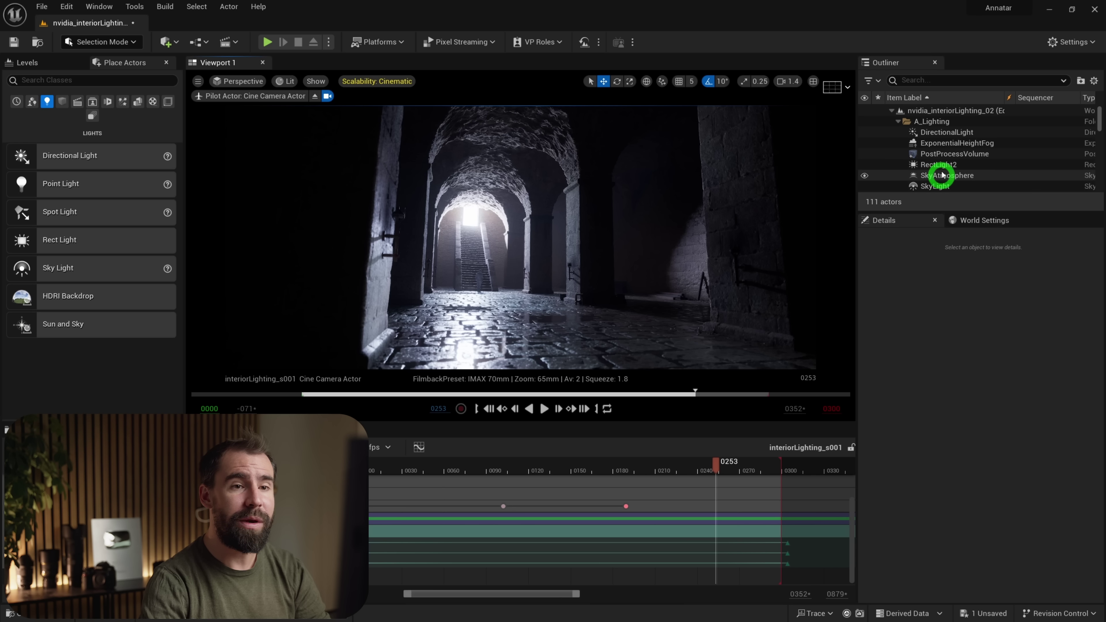
pyautogui.click(947, 155)
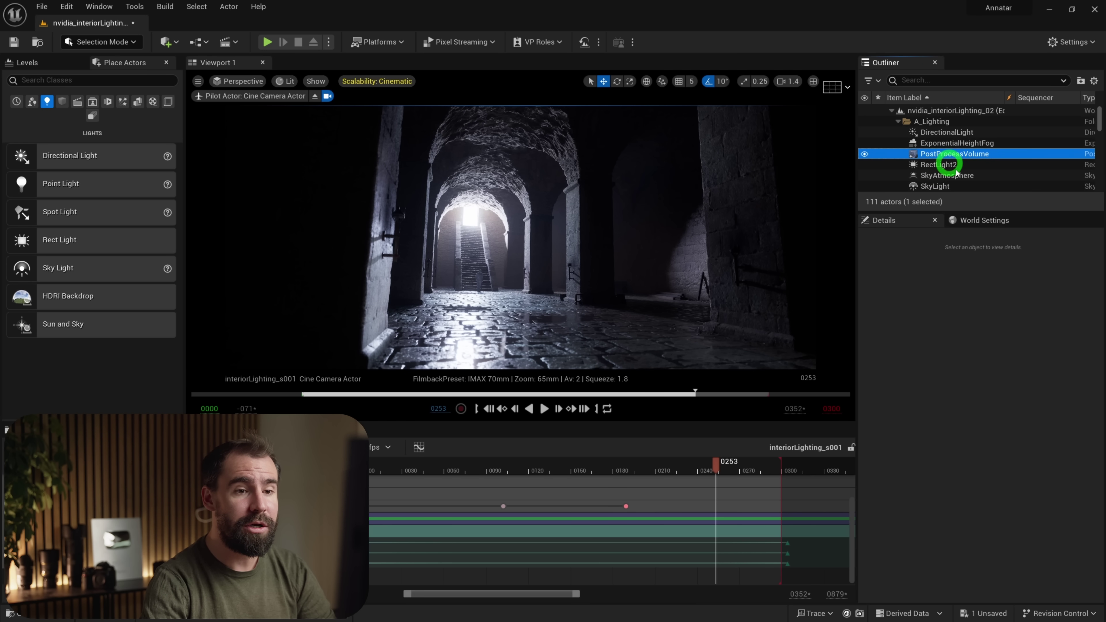
pyautogui.click(913, 314)
pyautogui.write('exp')
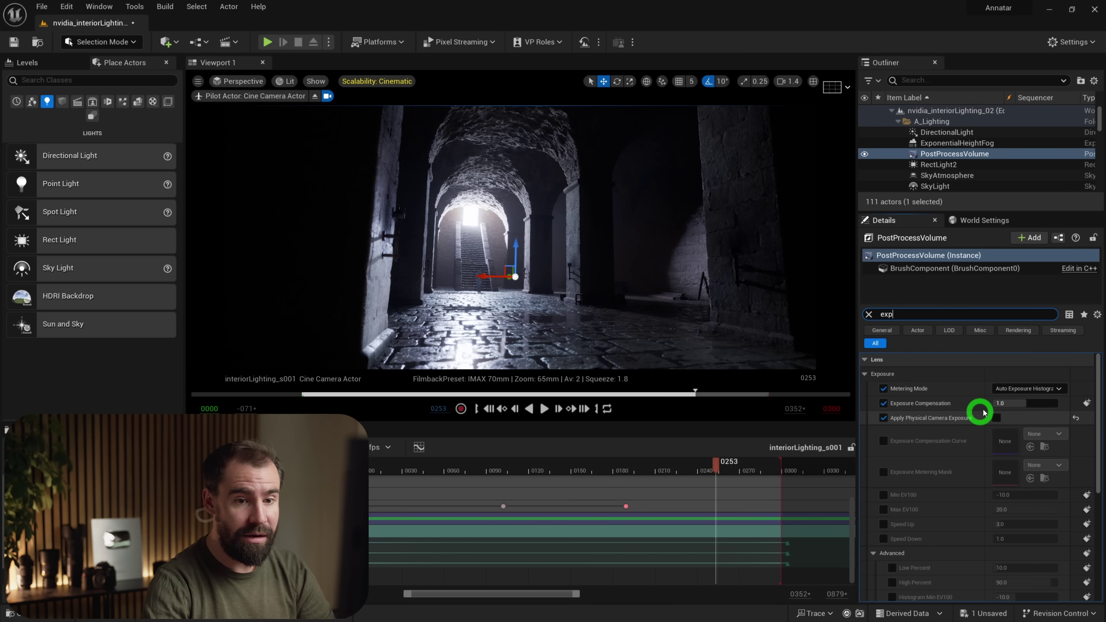
pyautogui.moveTo(1018, 404); pyautogui.dragTo(1045, 404)
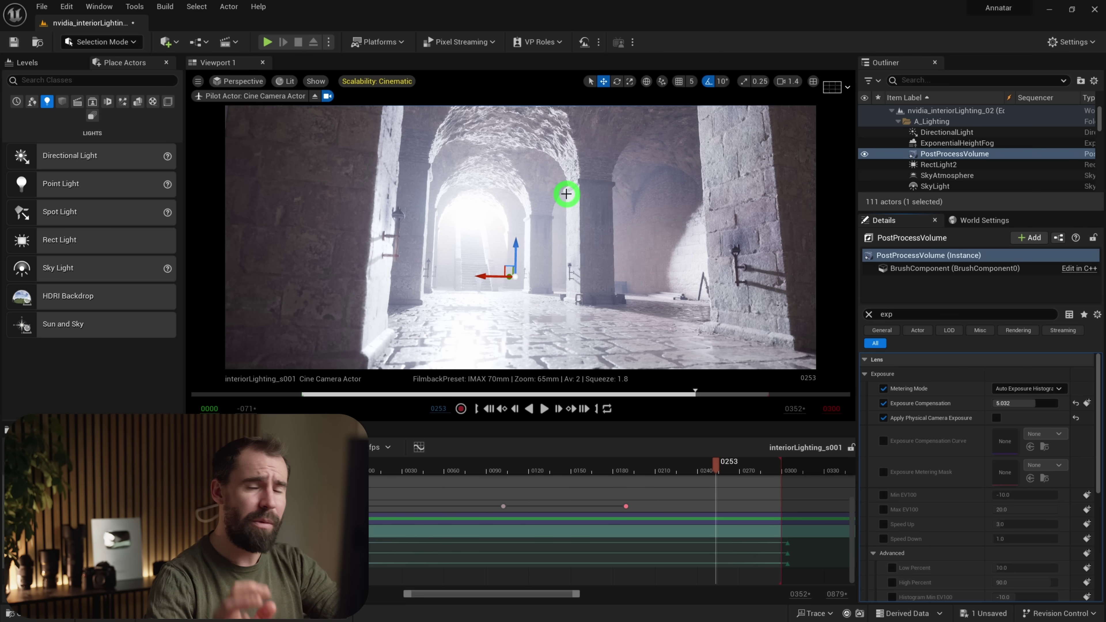
pyautogui.hotkey('ctrl', 'z')
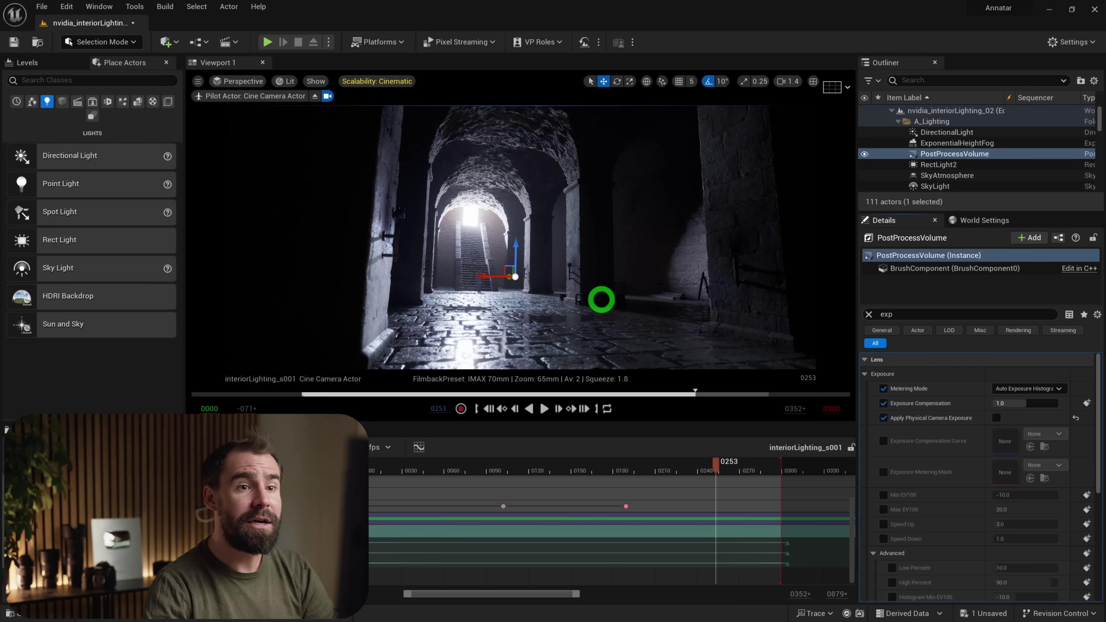
# Step: Clear RectLight2's Details filter and set its Indirect Lighting Intensity to 5.0
pyautogui.click(942, 165)
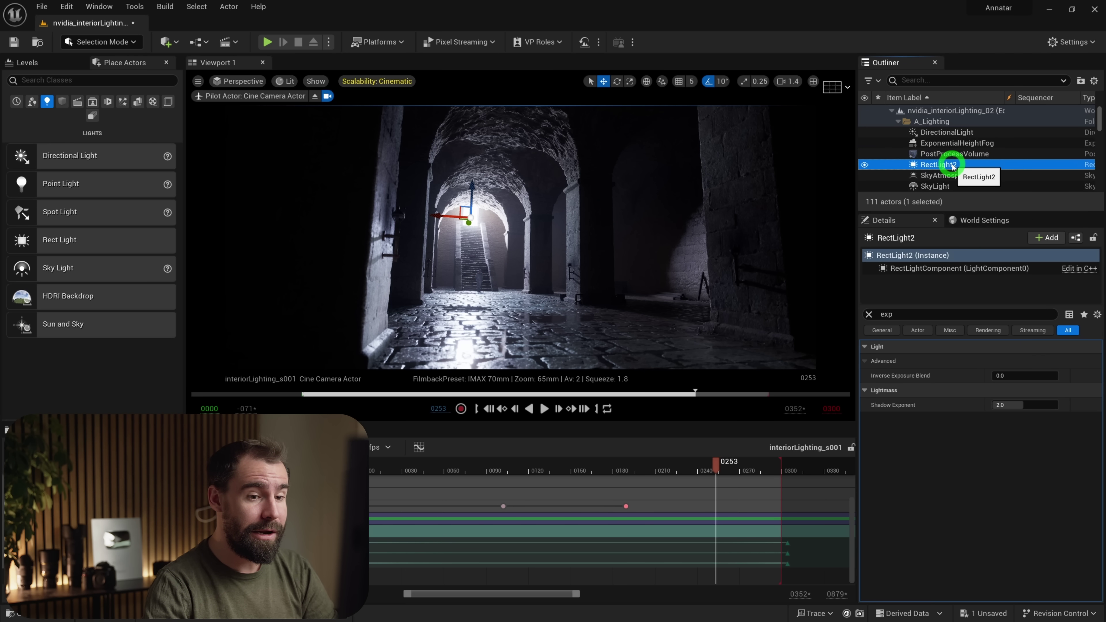
pyautogui.click(869, 315)
pyautogui.scroll(-5, 935, 478)
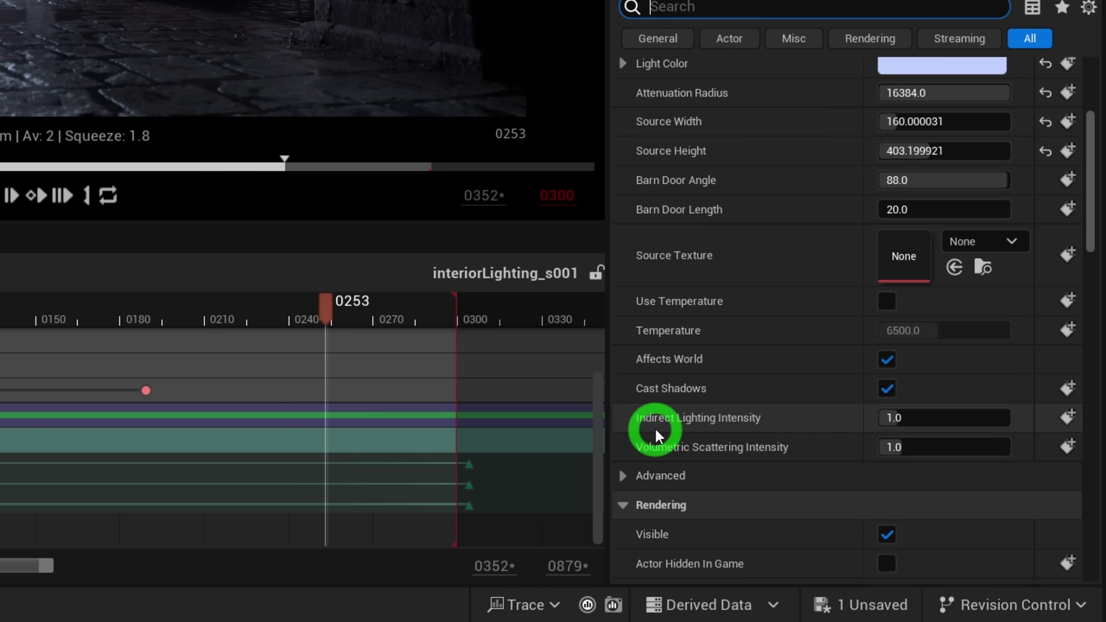
pyautogui.click(951, 417)
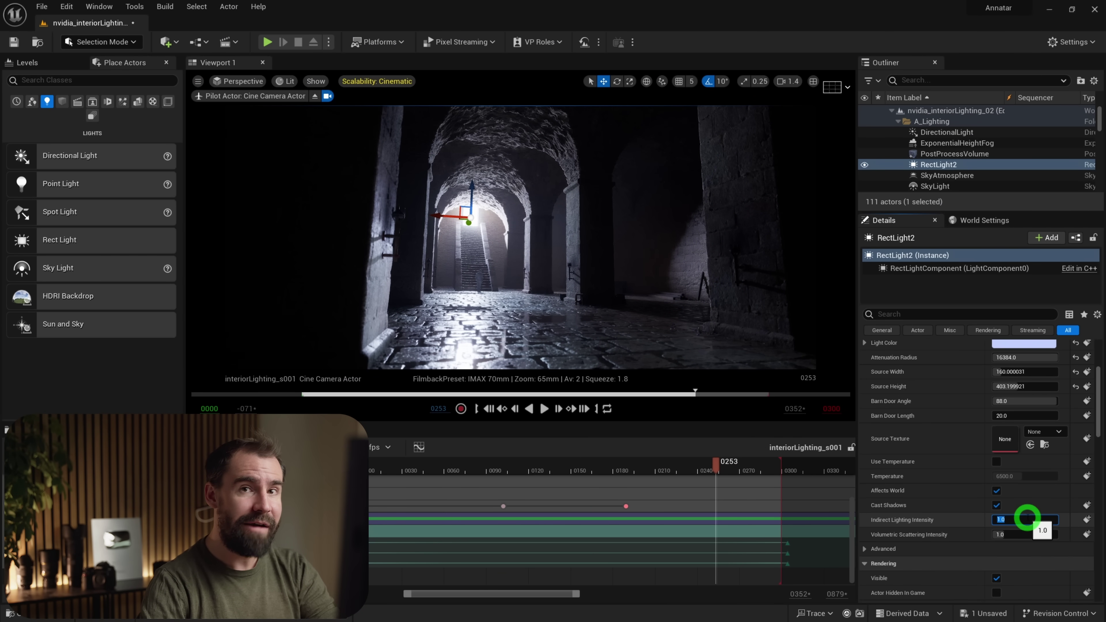
pyautogui.write('5')
pyautogui.press('Return')
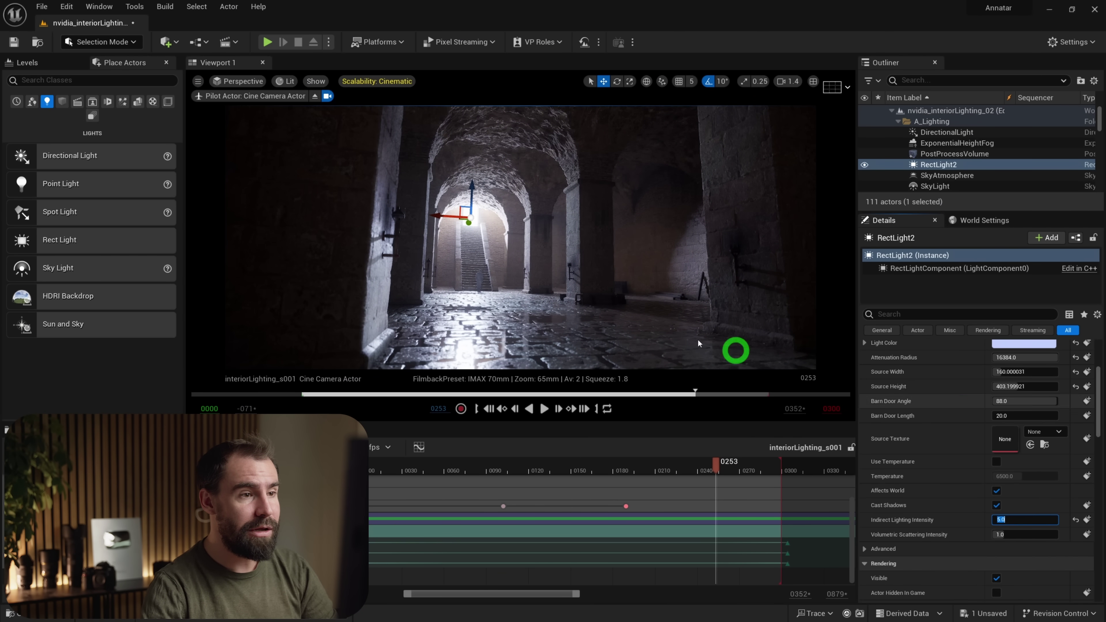
# Step: Reselect RectLight2 and fly the piloted camera around the vaults to inspect the bounce light
pyautogui.moveTo(575, 216); pyautogui.dragTo(553, 278)
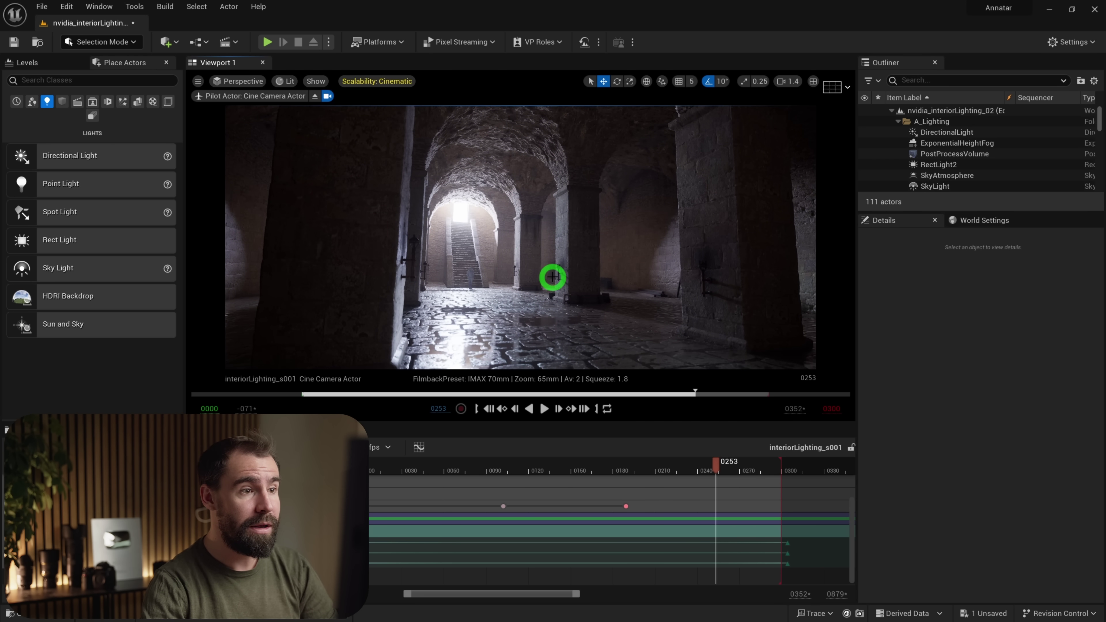
pyautogui.click(938, 164)
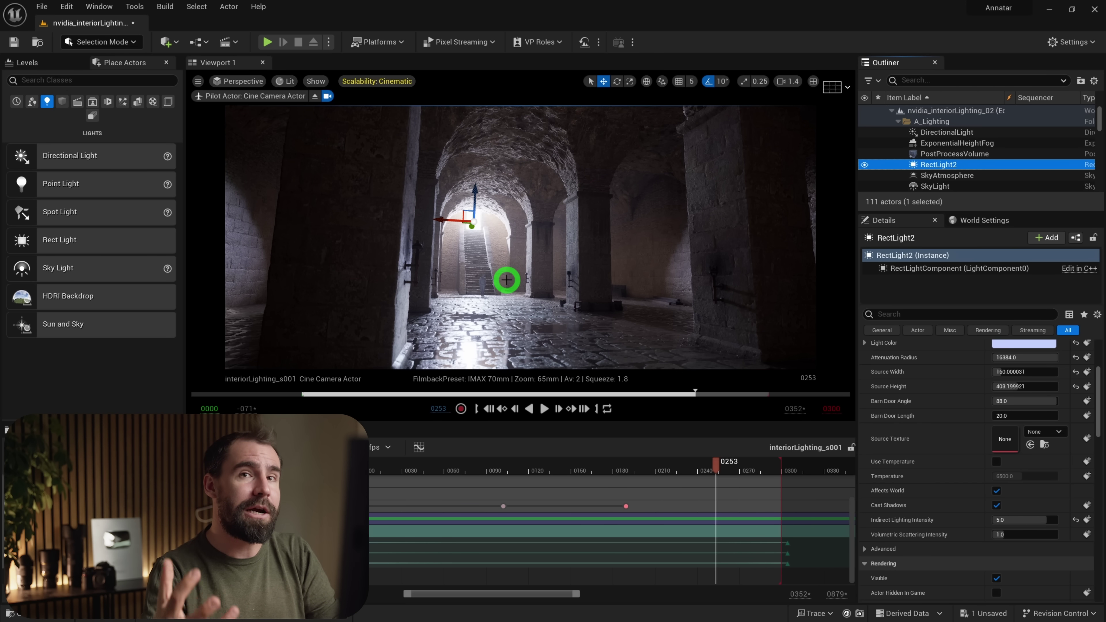
pyautogui.moveTo(506, 280); pyautogui.dragTo(622, 212)
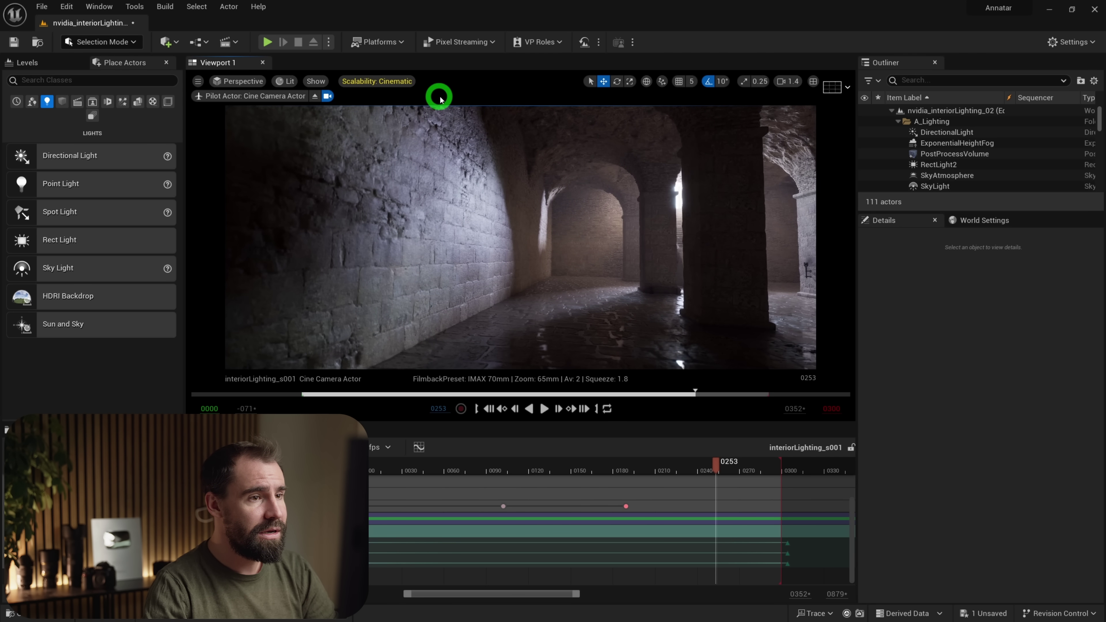
pyautogui.click(285, 81)
pyautogui.click(329, 214)
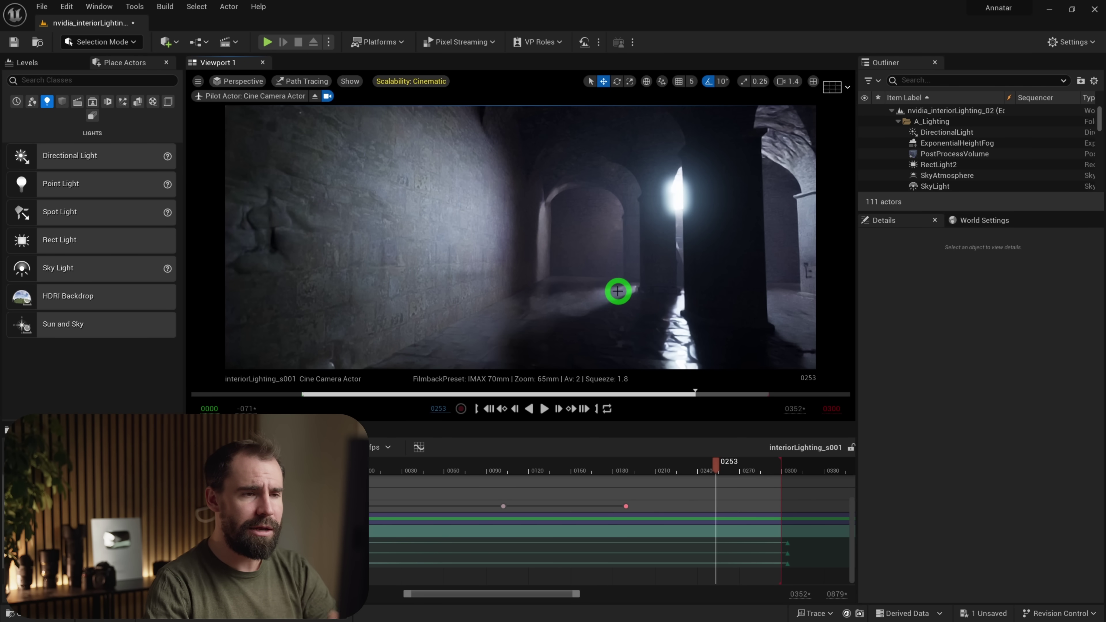
pyautogui.click(301, 82)
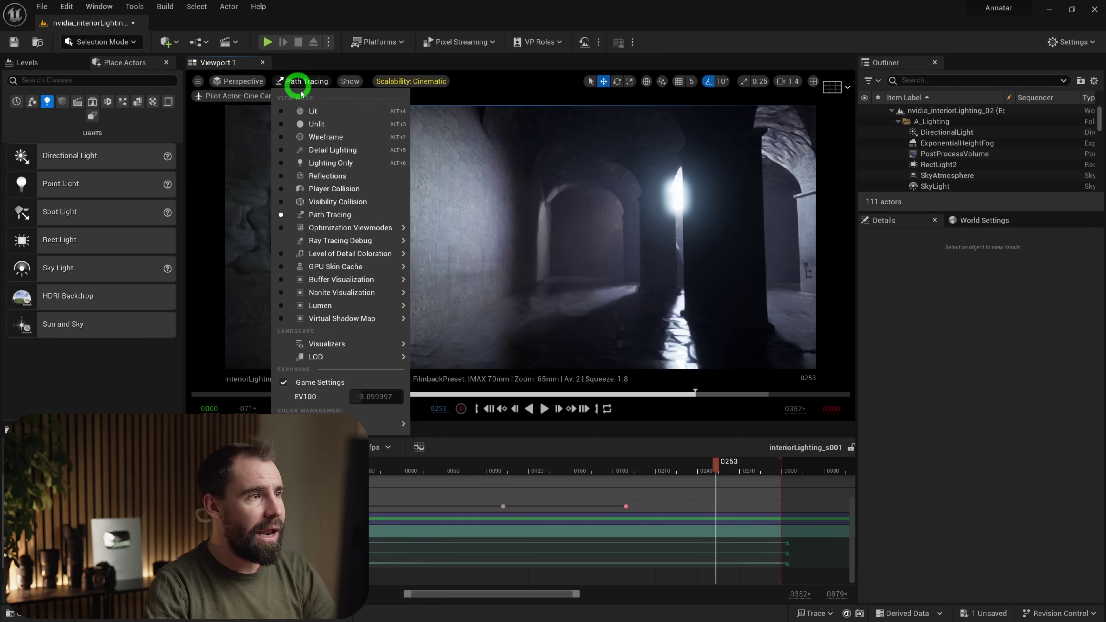
pyautogui.click(301, 81)
pyautogui.moveTo(315, 114)
pyautogui.mouseDown(button='right')
pyautogui.moveTo(536, 240)
pyautogui.moveTo(511, 215)
pyautogui.moveTo(607, 301)
pyautogui.moveTo(661, 316)
pyautogui.moveTo(514, 242)
pyautogui.moveTo(561, 260)
pyautogui.mouseUp(button='right')
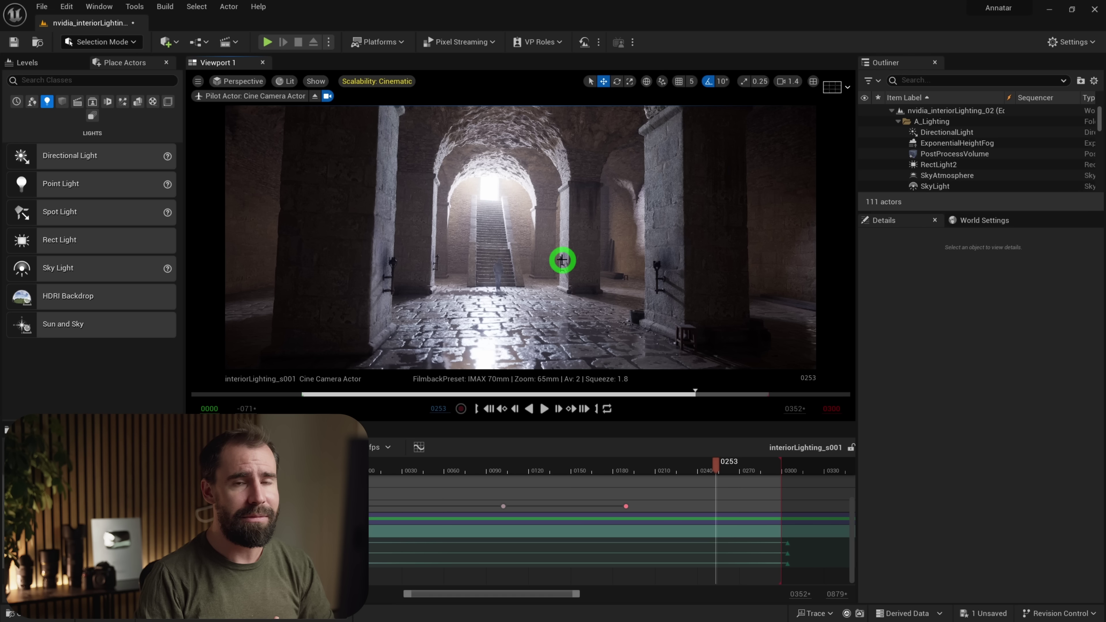
# Step: Filter RectLight2 by 'raytra', compare ray-traced shadows with undo/redo, and leave Use Project Setting
pyautogui.click(966, 168)
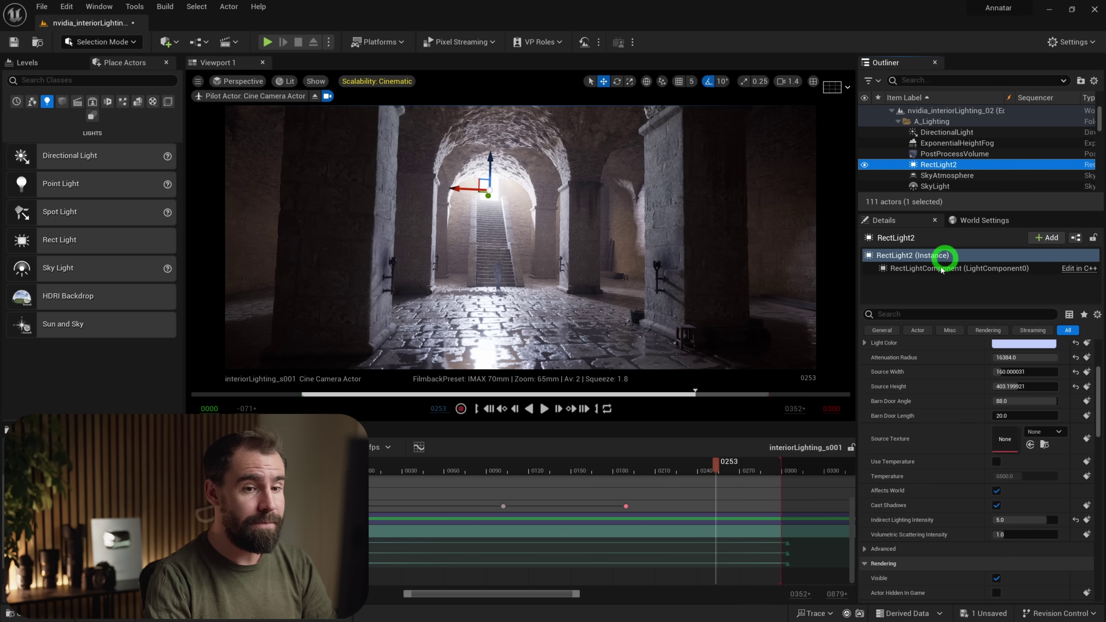
pyautogui.click(901, 315)
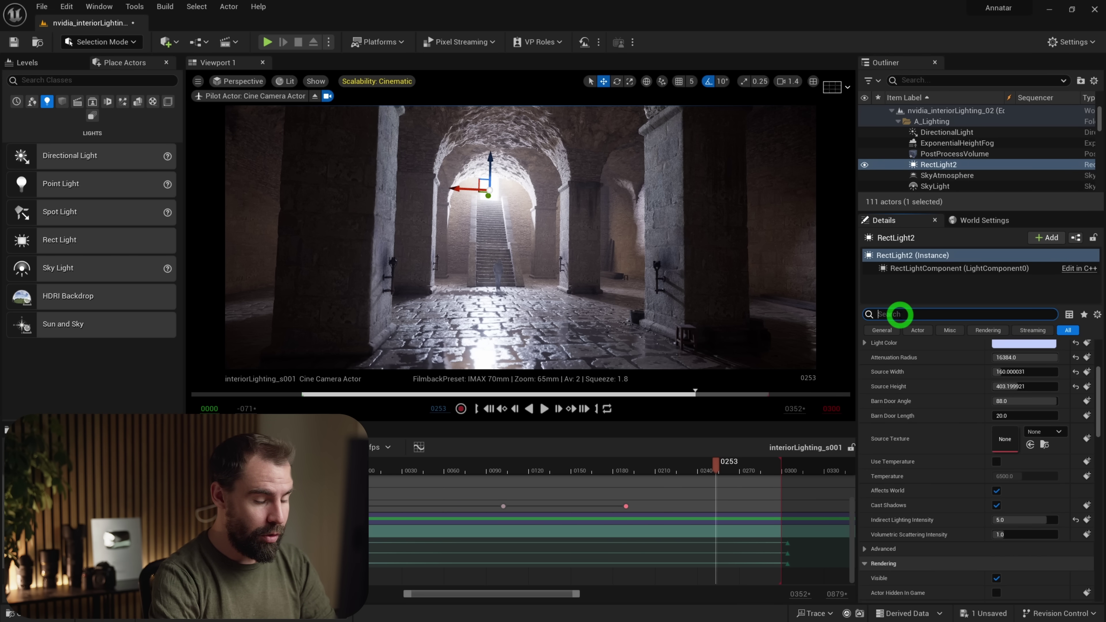
pyautogui.write('raytra')
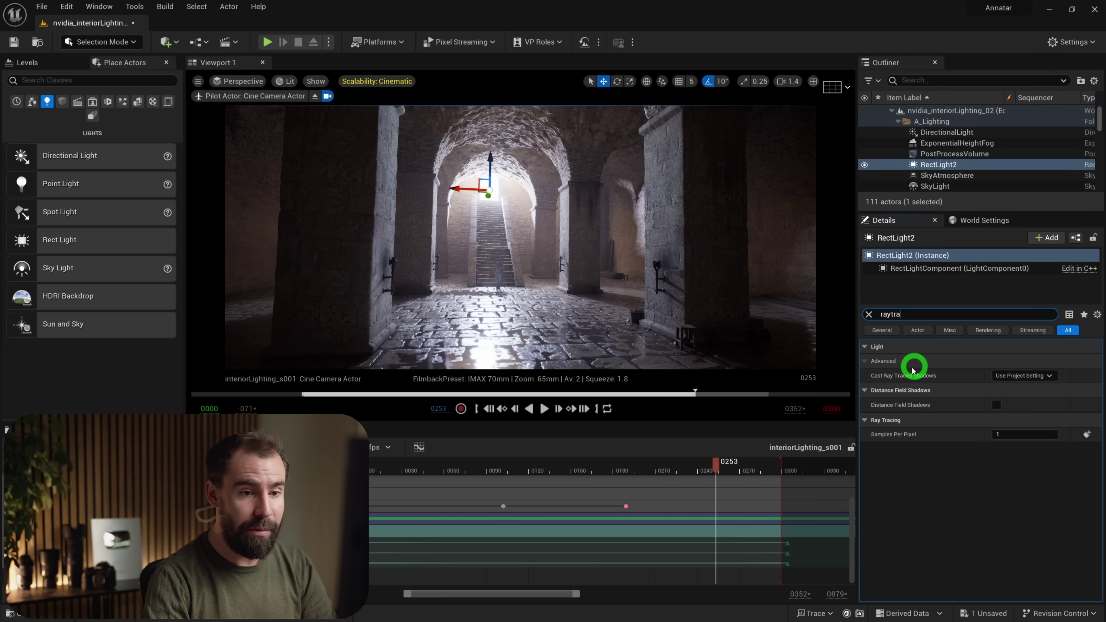
pyautogui.click(1024, 376)
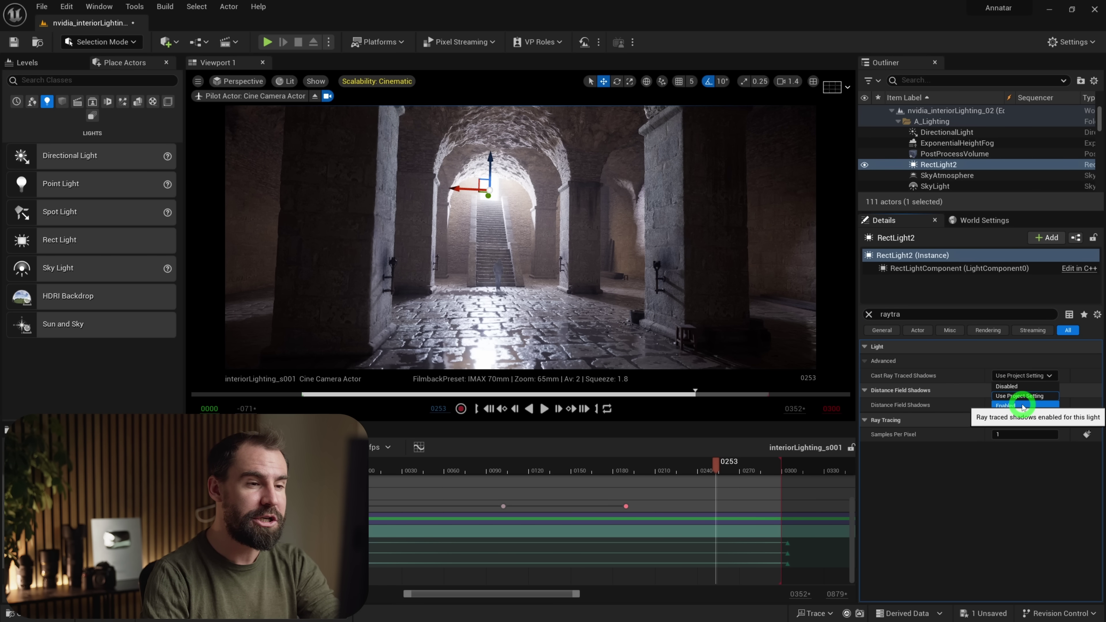
pyautogui.moveTo(697, 196); pyautogui.dragTo(551, 212, button='right')
pyautogui.hotkey('ctrl', 'z')
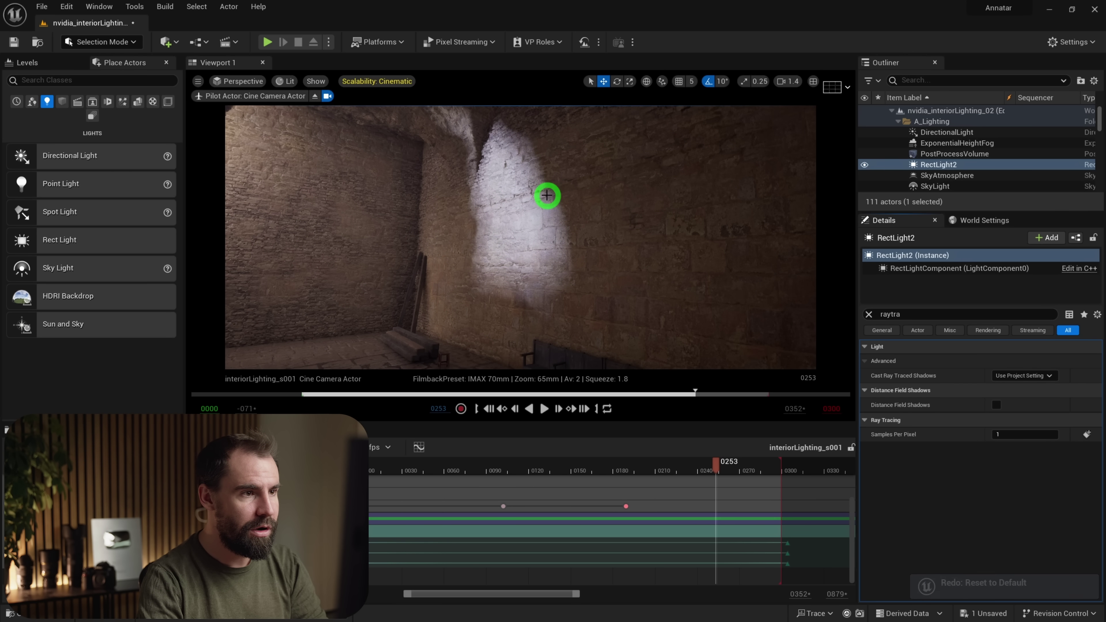
pyautogui.hotkey('ctrl', 'y')
pyautogui.moveTo(380, 115)
pyautogui.mouseDown(button='right')
pyautogui.moveTo(503, 193)
pyautogui.moveTo(316, 176)
pyautogui.moveTo(740, 236)
pyautogui.mouseUp(button='right')
pyautogui.hotkey('ctrl', 'z')
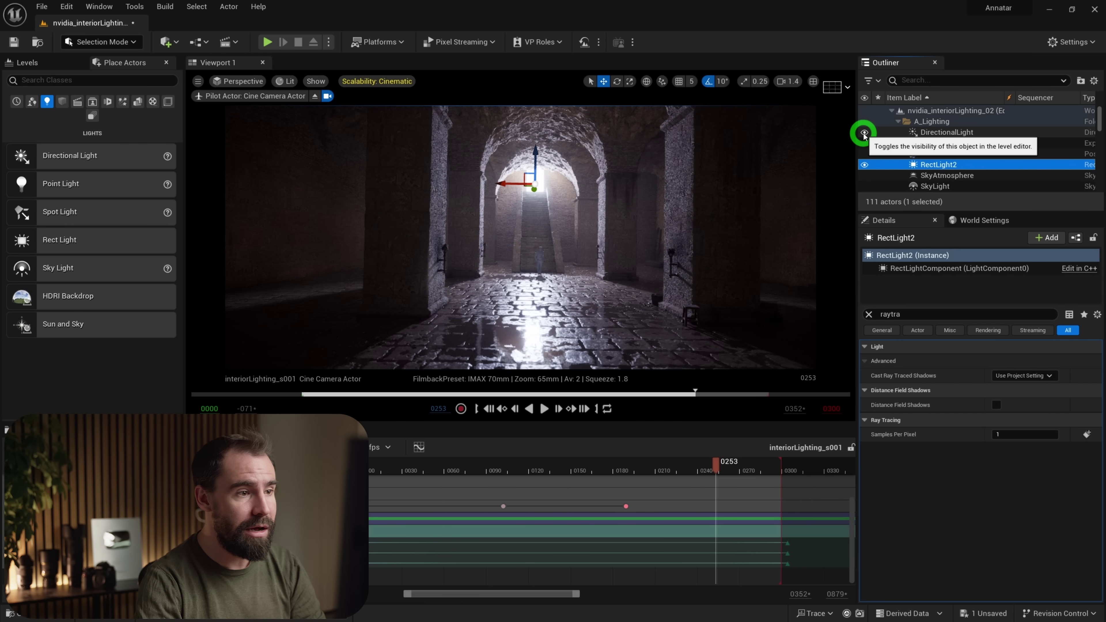
# Step: Clear the current selection with Ctrl+Z
pyautogui.hotkey('ctrl', 'z')
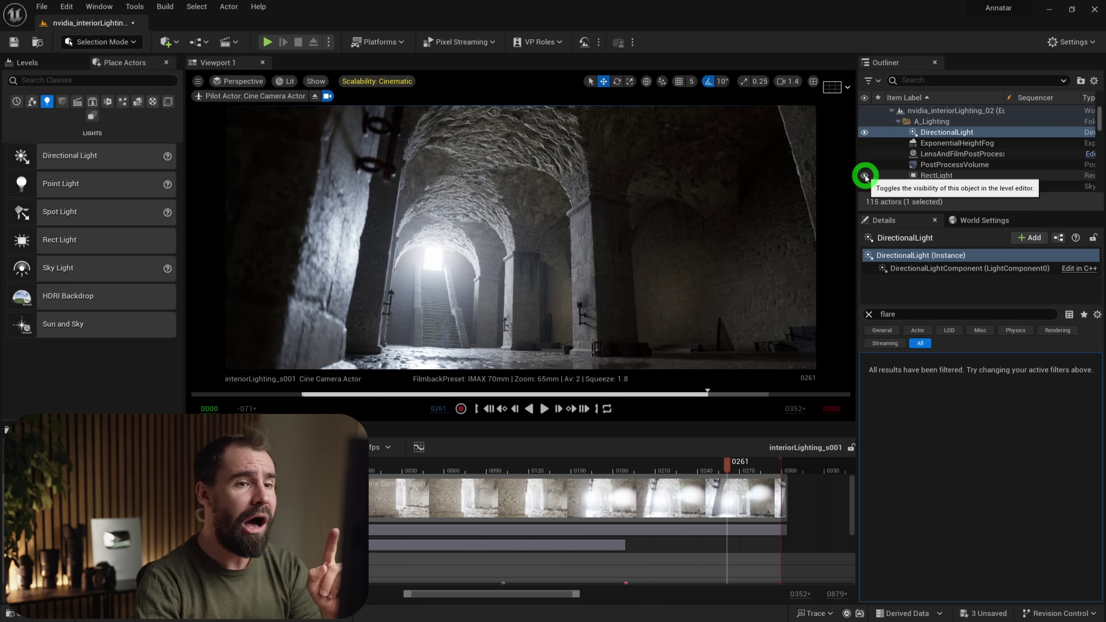
# Step: Hide the rect light and nudge the PostProcessVolume's exposure compensation up
pyautogui.click(864, 176)
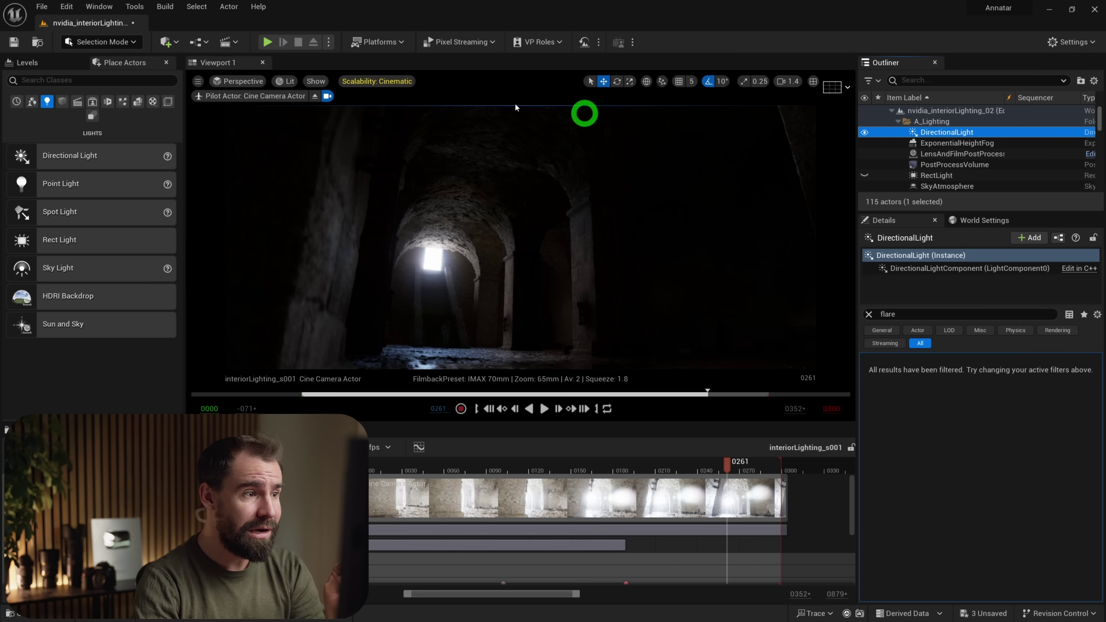
pyautogui.click(949, 165)
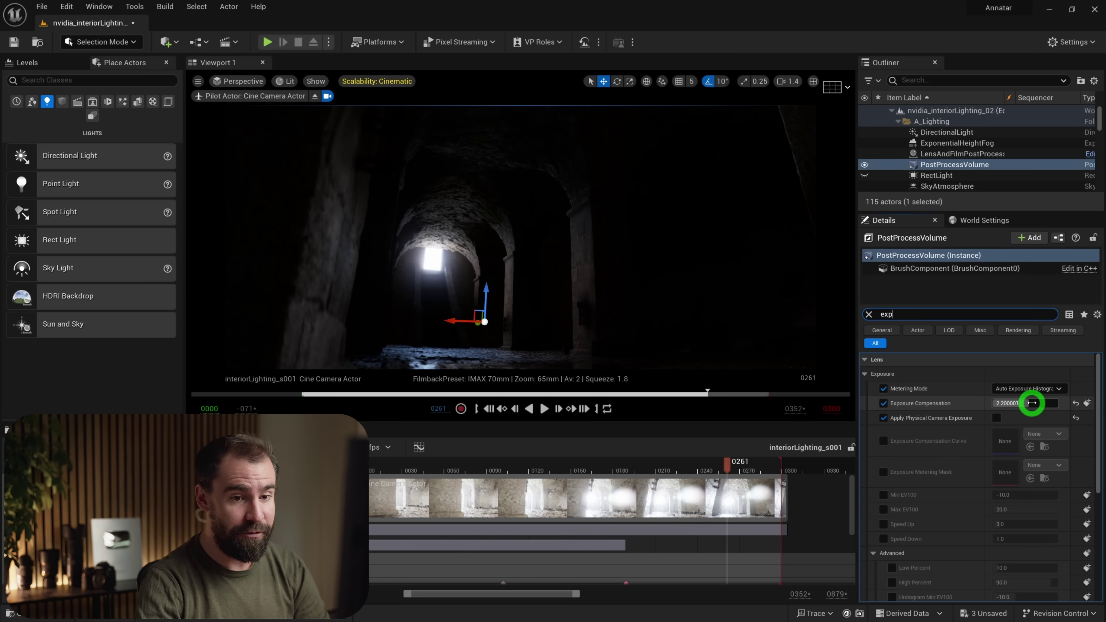
pyautogui.moveTo(1031, 400); pyautogui.dragTo(1029, 403)
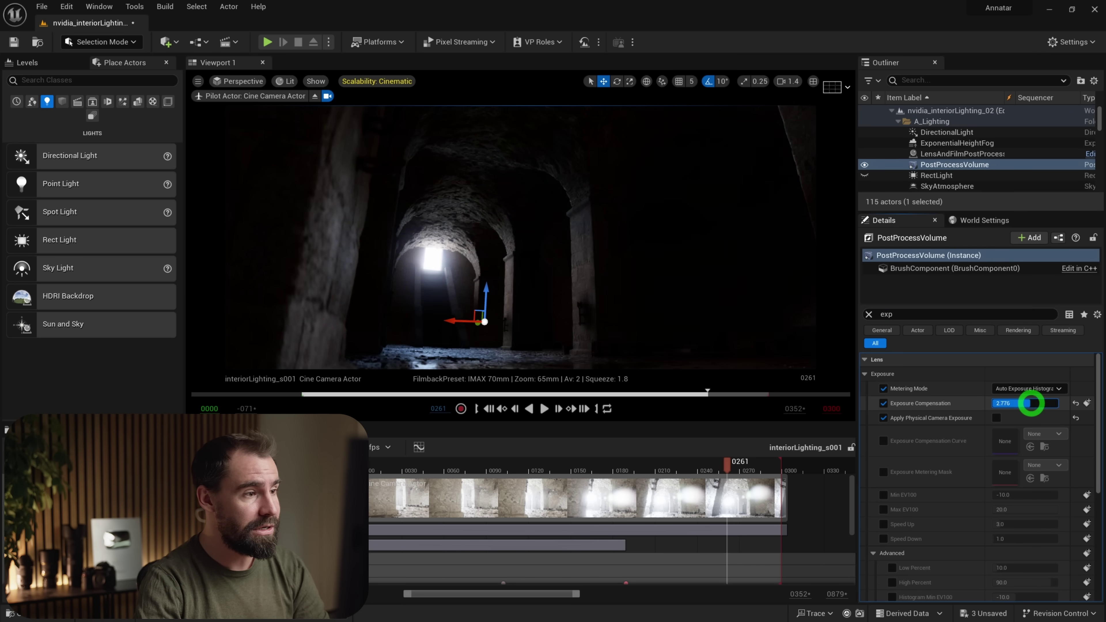
pyautogui.click(397, 252)
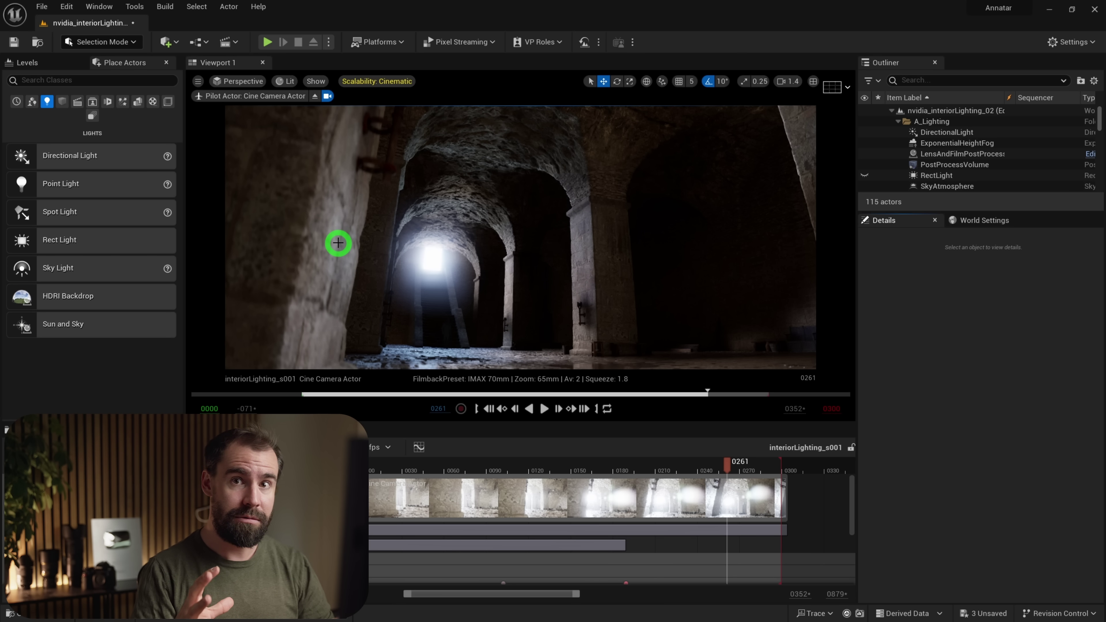
# Step: Select and deselect the left pillar, then show the RectLight again to brighten the scene
pyautogui.click(270, 199)
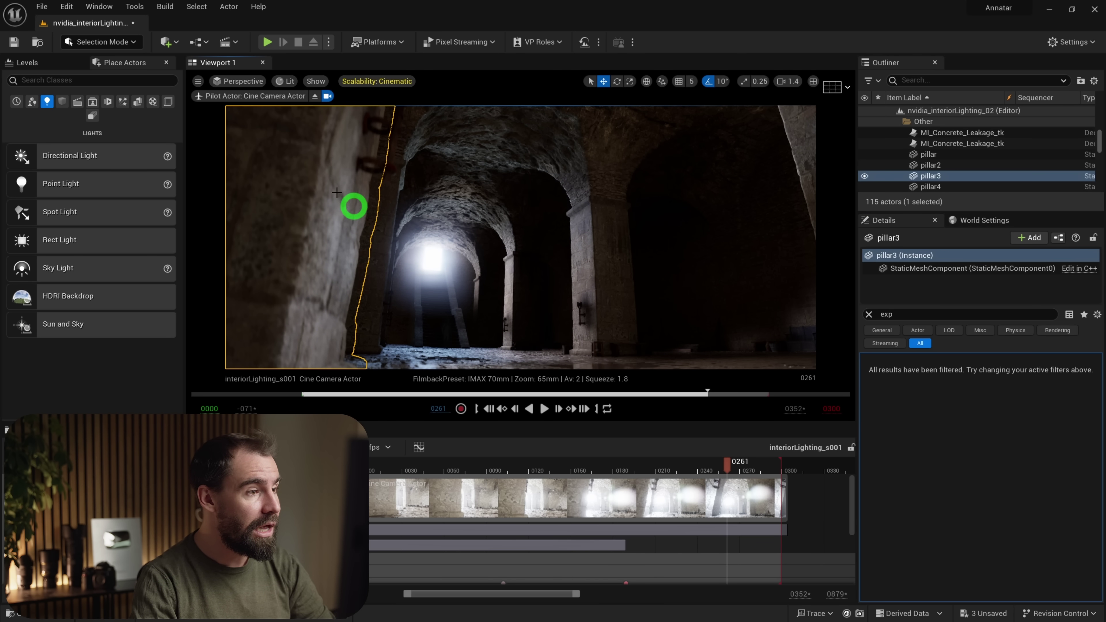
pyautogui.click(377, 129)
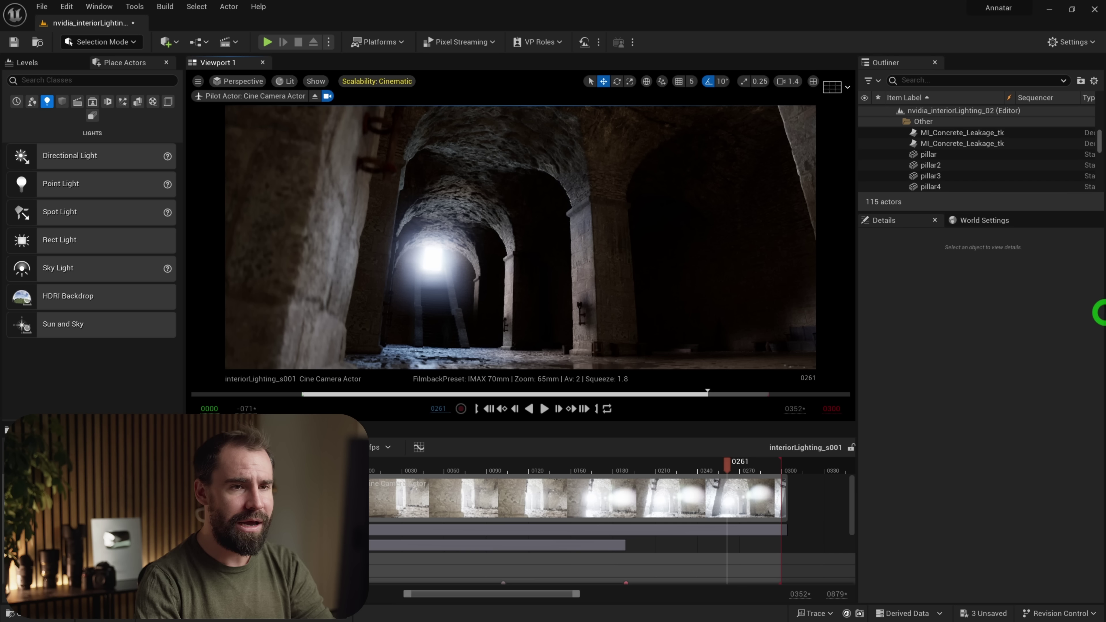
pyautogui.moveTo(1101, 169); pyautogui.dragTo(1094, 99)
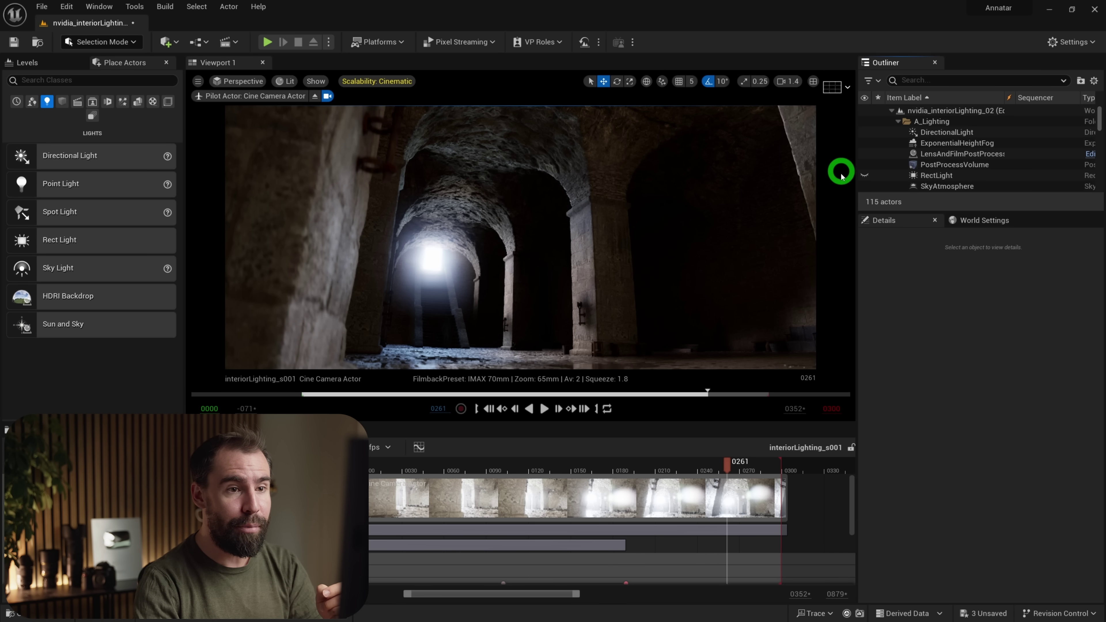
pyautogui.click(864, 176)
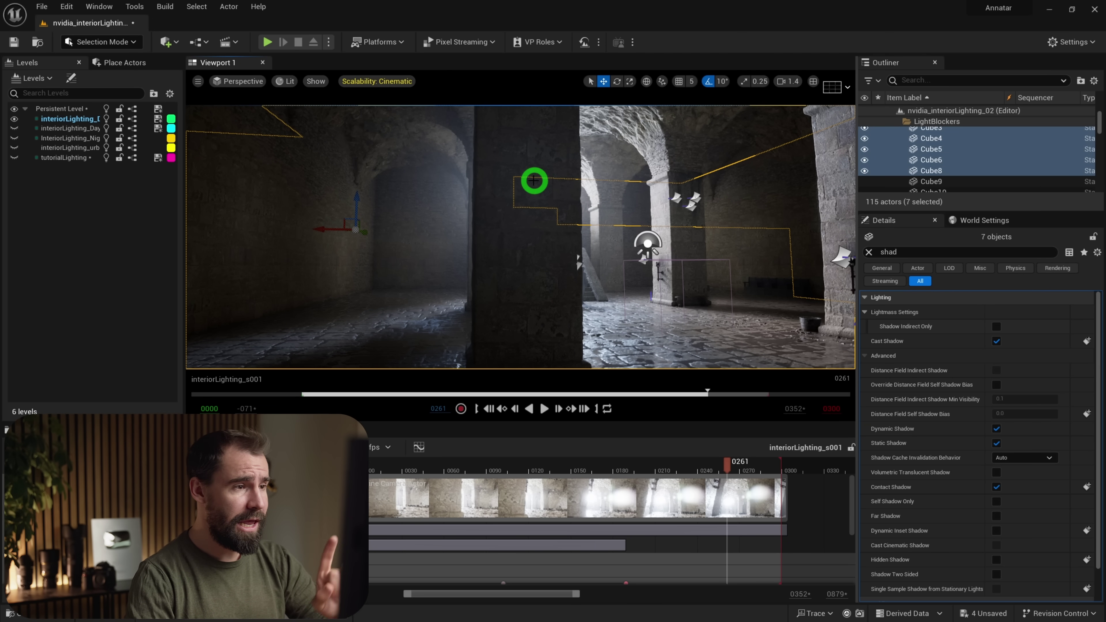
# Step: Hide the seven selected light-blocker cubes and fly down the pillared corridor to inspect the sunlight
pyautogui.click(864, 171)
pyautogui.moveTo(300, 242); pyautogui.dragTo(568, 274, button='right')
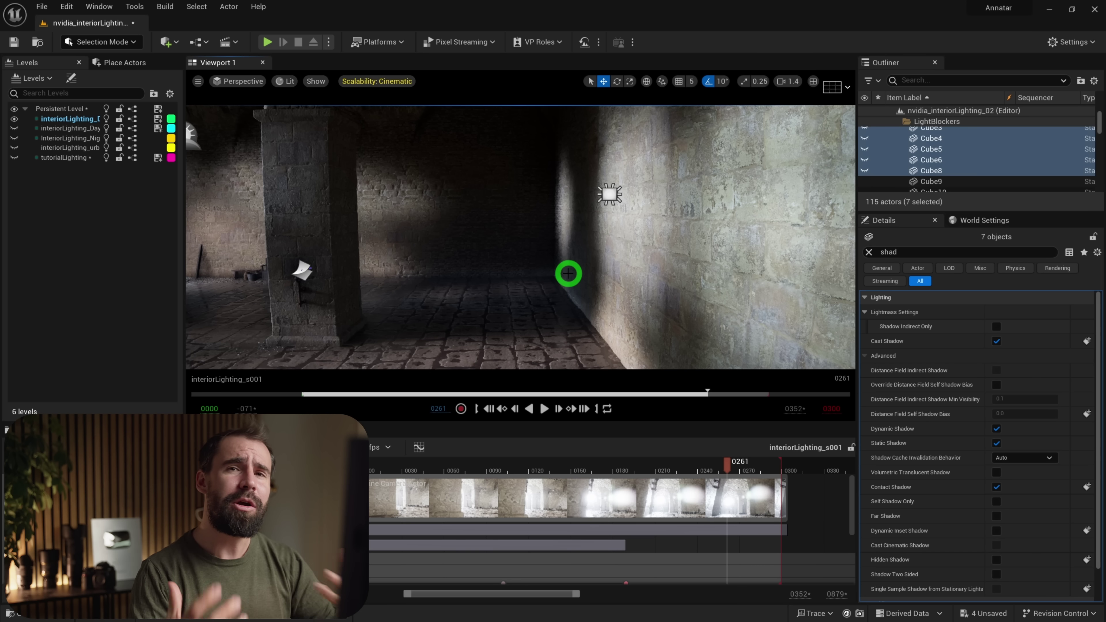
pyautogui.moveTo(569, 273); pyautogui.dragTo(768, 222, button='right')
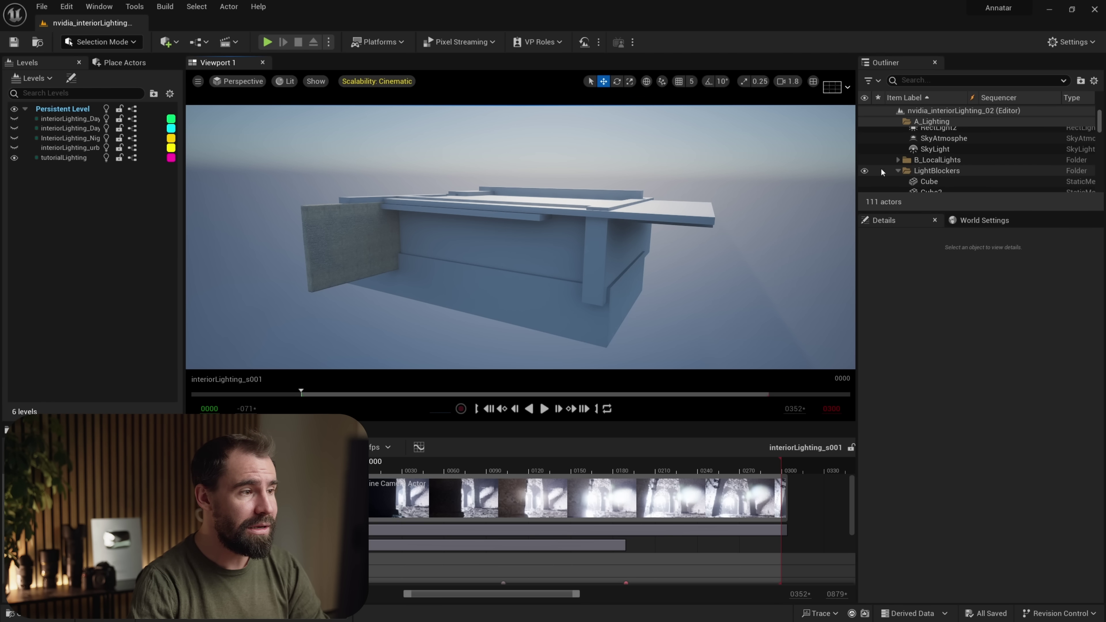
# Step: Toggle the LightBlockers folder's visibility several times to compare, leaving the blue cubes shown
pyautogui.click(864, 171)
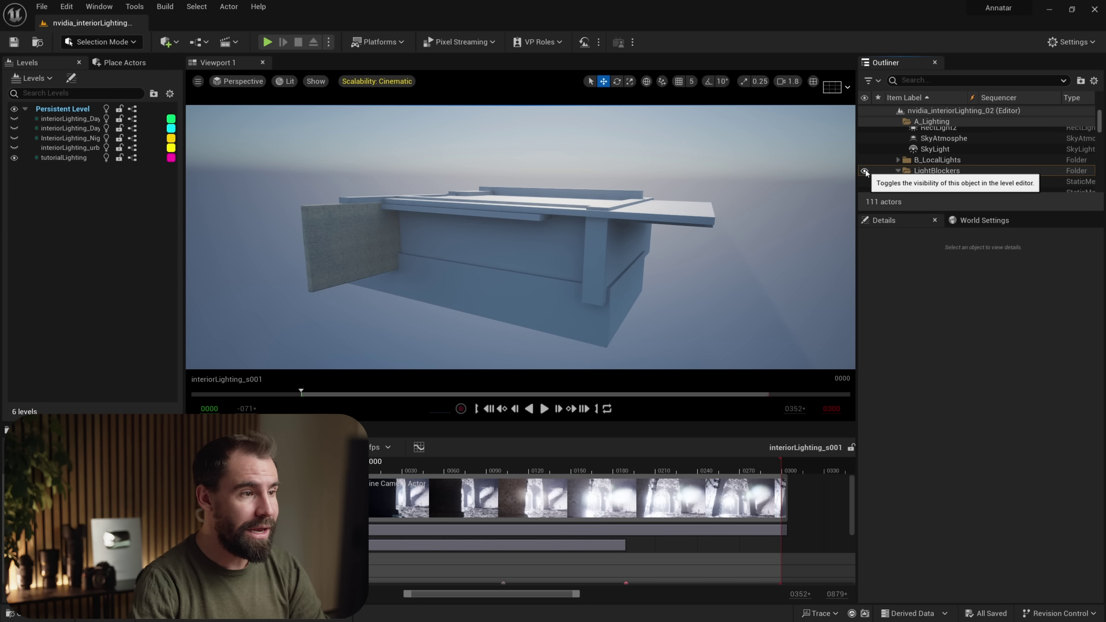
pyautogui.click(865, 172)
pyautogui.click(865, 171)
pyautogui.click(865, 171)
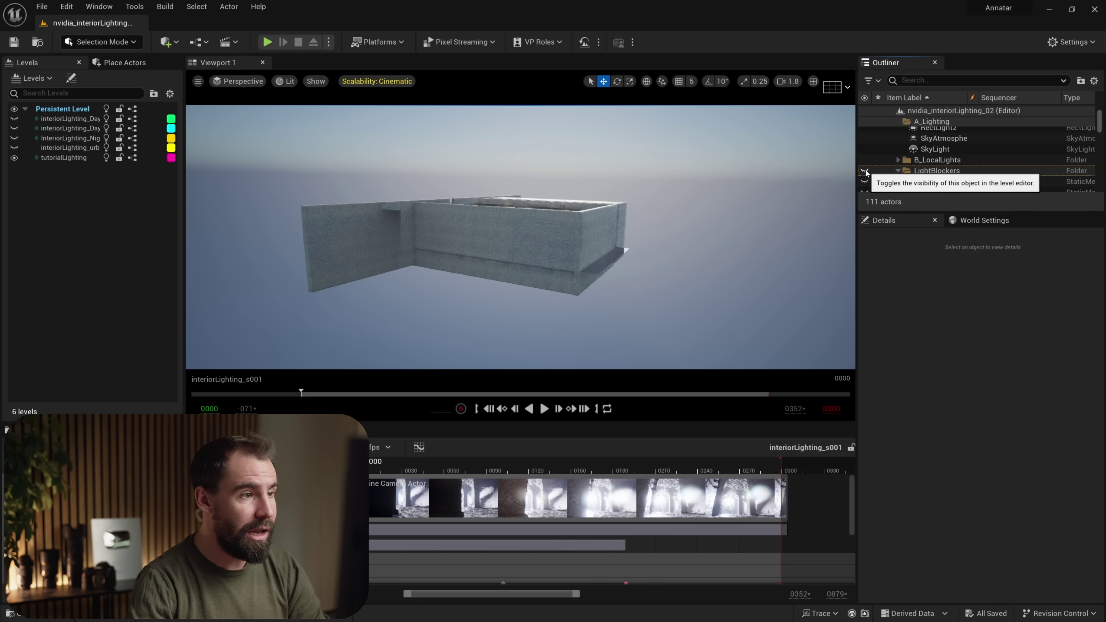
pyautogui.click(865, 171)
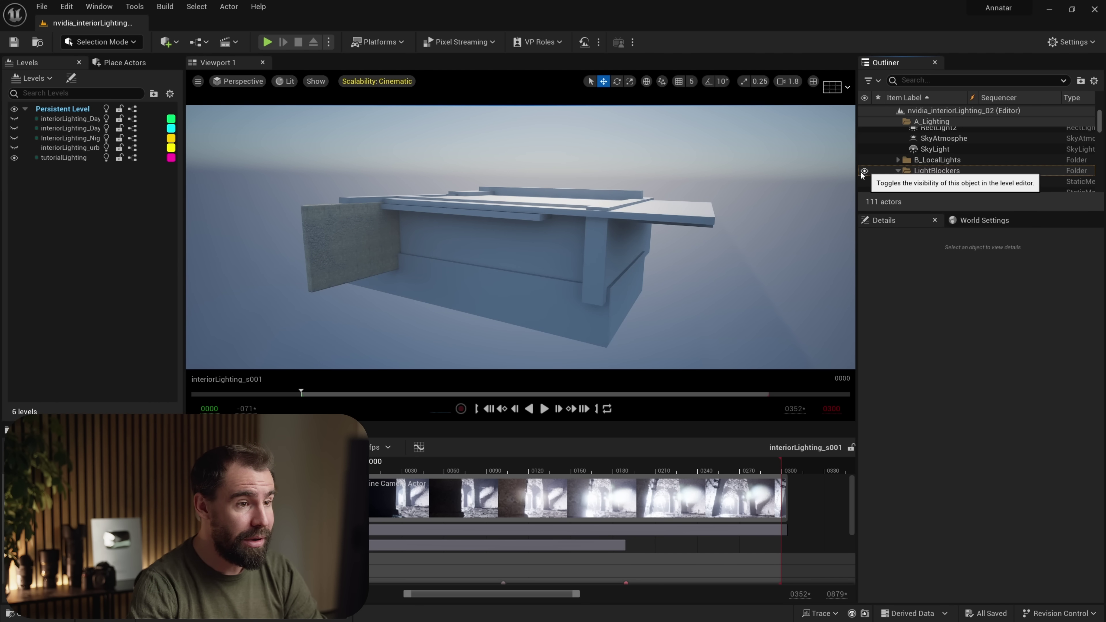
pyautogui.click(864, 171)
pyautogui.click(865, 171)
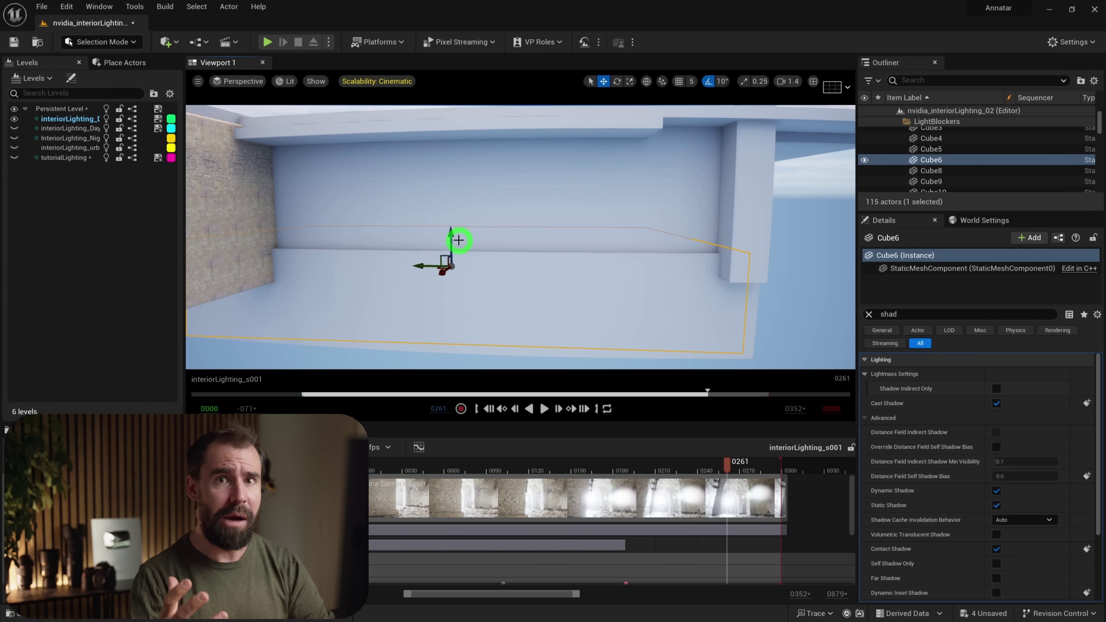
# Step: Fly low through the crypt corridors past the columns, then deselect Cube6
pyautogui.moveTo(517, 252); pyautogui.dragTo(630, 270, button='right')
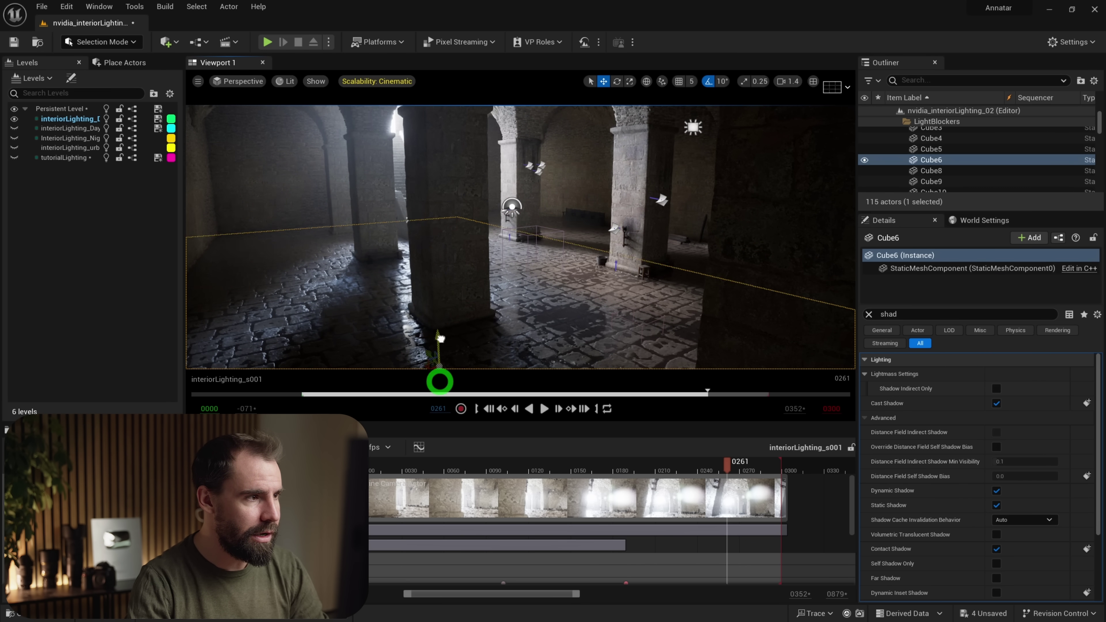
pyautogui.moveTo(439, 377); pyautogui.dragTo(459, 190, button='right')
pyautogui.moveTo(400, 241); pyautogui.dragTo(551, 257, button='right')
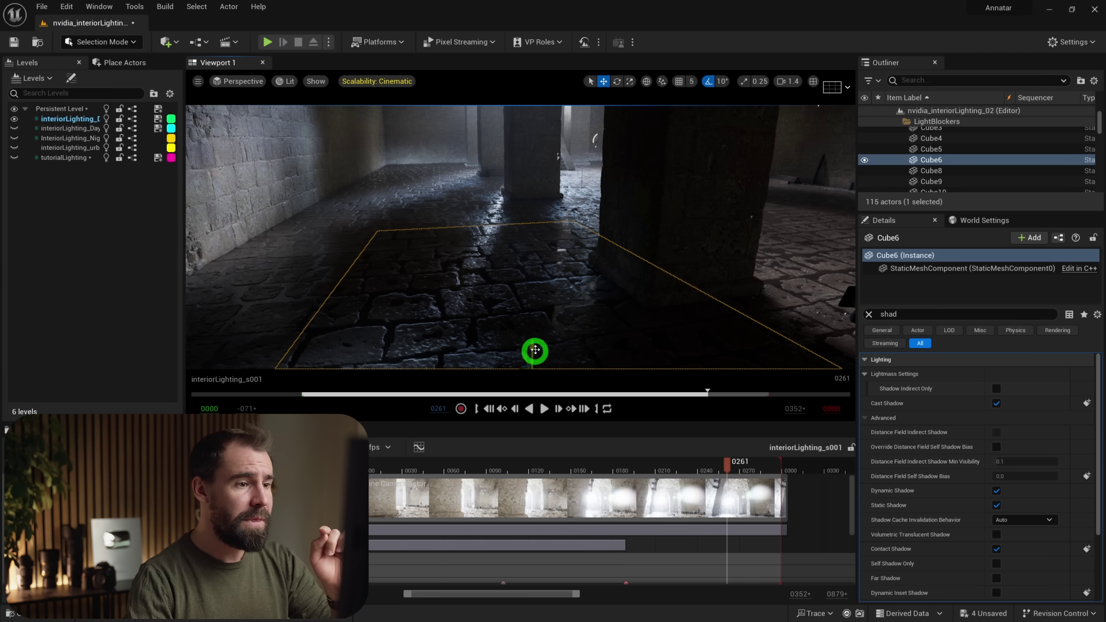
pyautogui.moveTo(532, 345); pyautogui.dragTo(540, 222, button='right')
pyautogui.press('Escape')
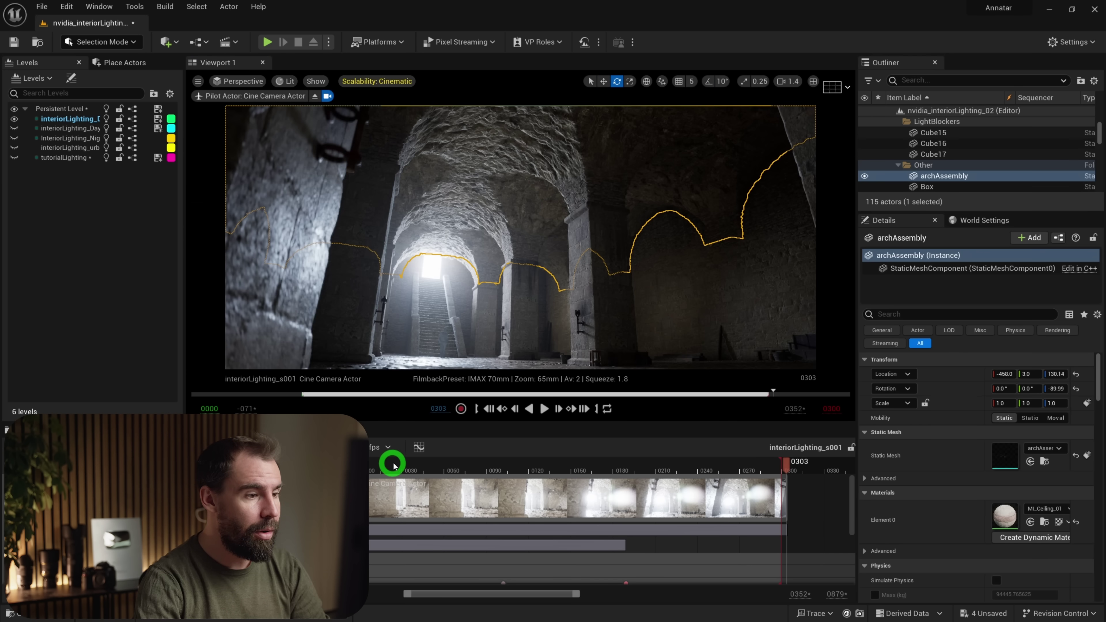
# Step: Scrub the shot to frame 0257 and select the DirectionalLight
pyautogui.moveTo(395, 459); pyautogui.dragTo(721, 445)
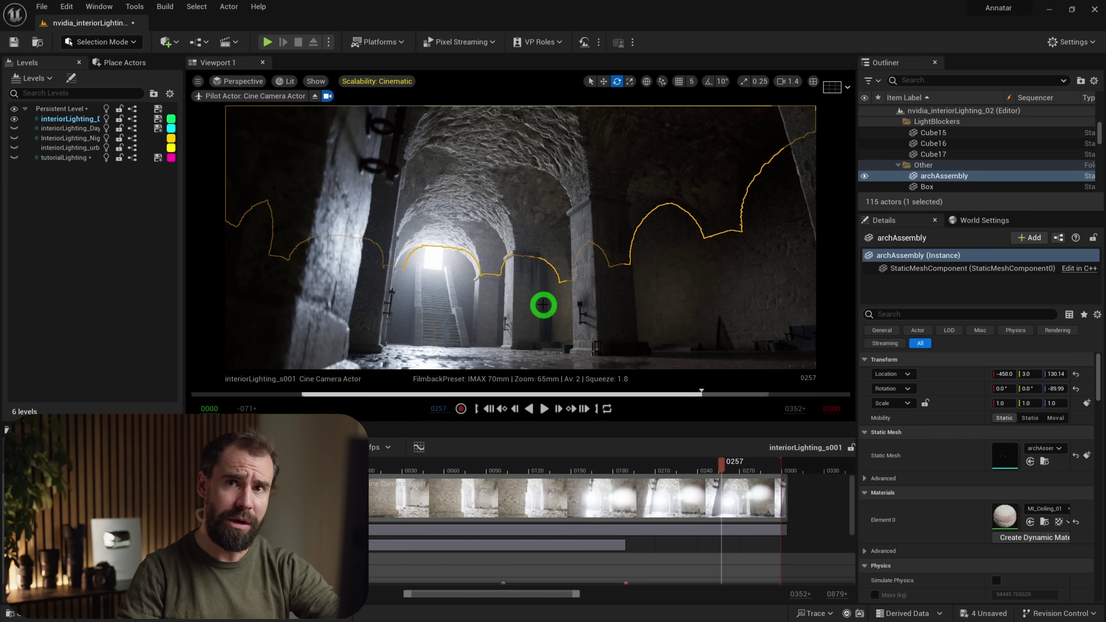
pyautogui.scroll(10, 1012, 139)
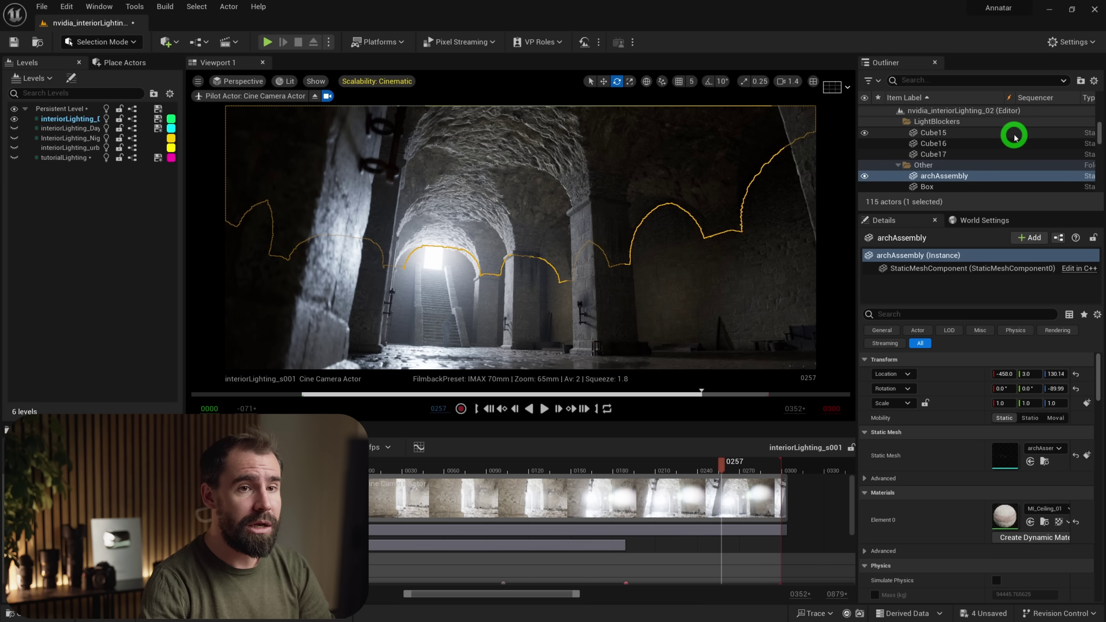
pyautogui.click(936, 142)
pyautogui.click(940, 132)
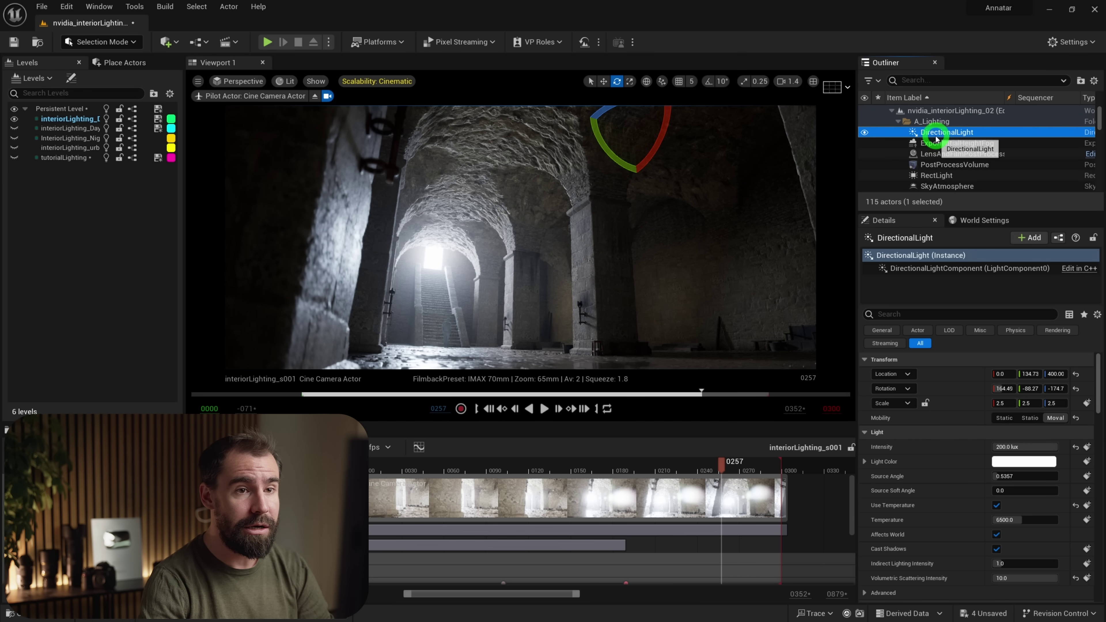
pyautogui.scroll(-1, 1035, 438)
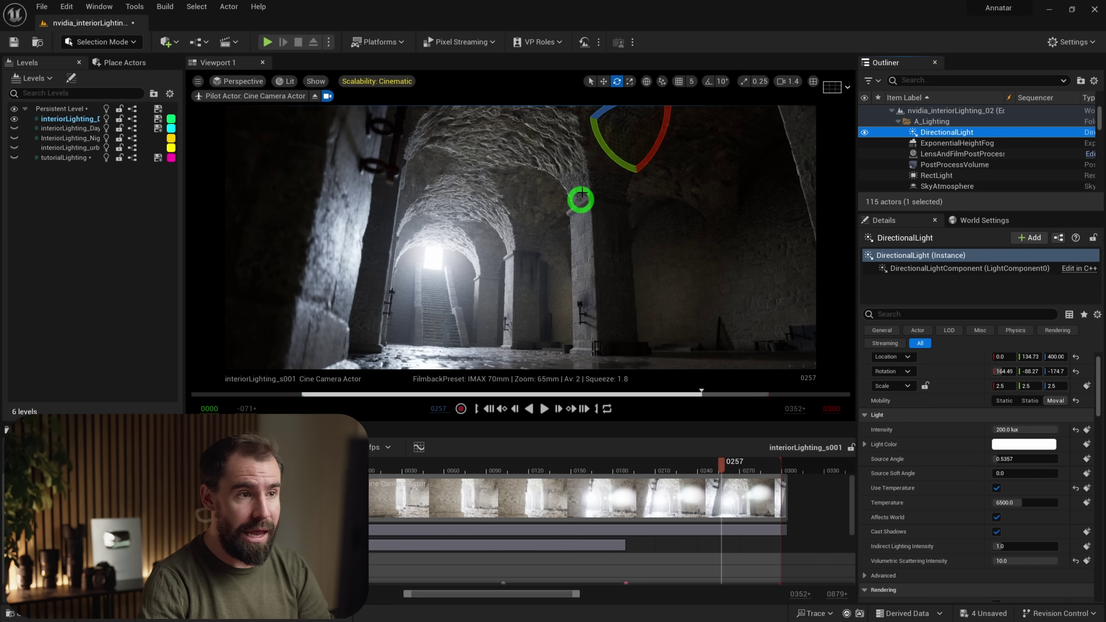
# Step: Rotate and shift the sun to about 81.9, -28.5, -101.8 so its shaft crosses the doorway onto the stairs
pyautogui.moveTo(580, 197); pyautogui.dragTo(696, 41)
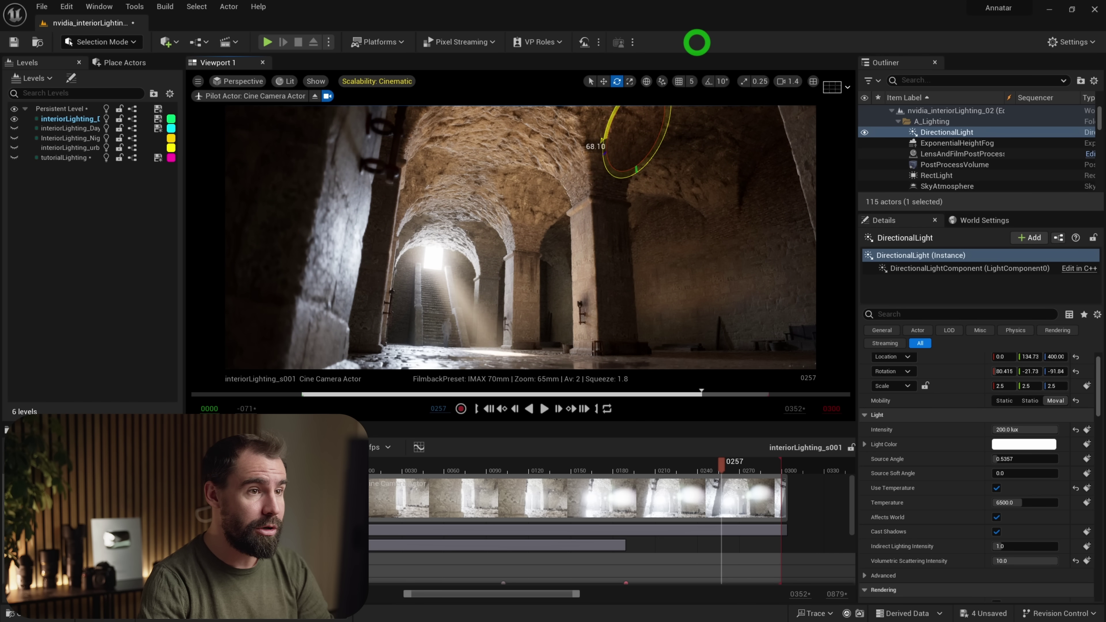
pyautogui.press('w')
pyautogui.moveTo(618, 145); pyautogui.dragTo(597, 115)
pyautogui.press('e')
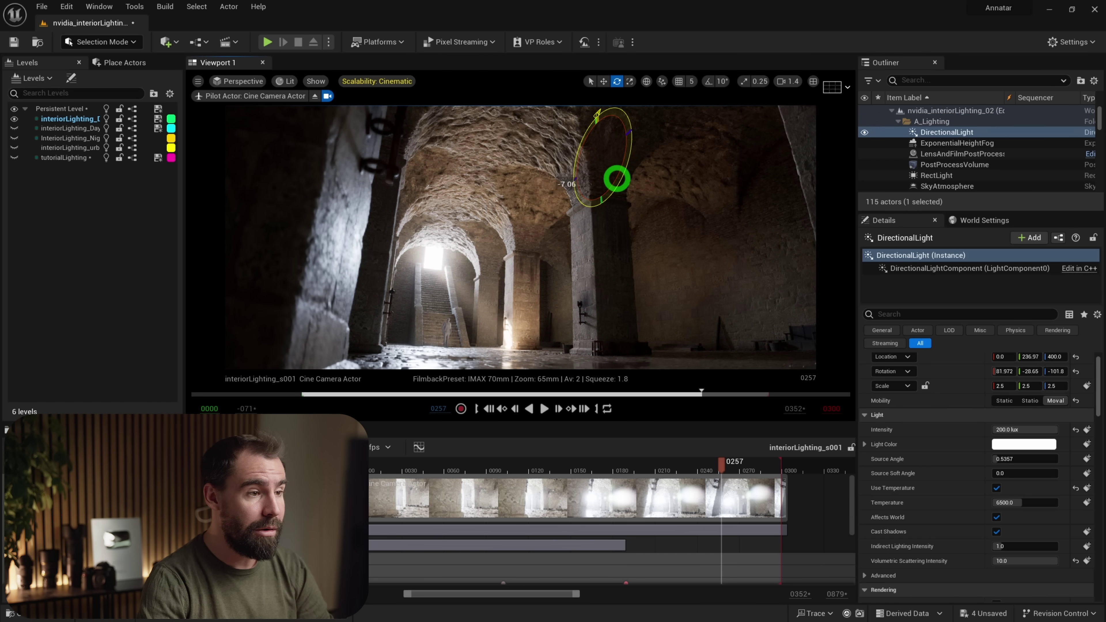
pyautogui.moveTo(614, 175); pyautogui.dragTo(614, 175)
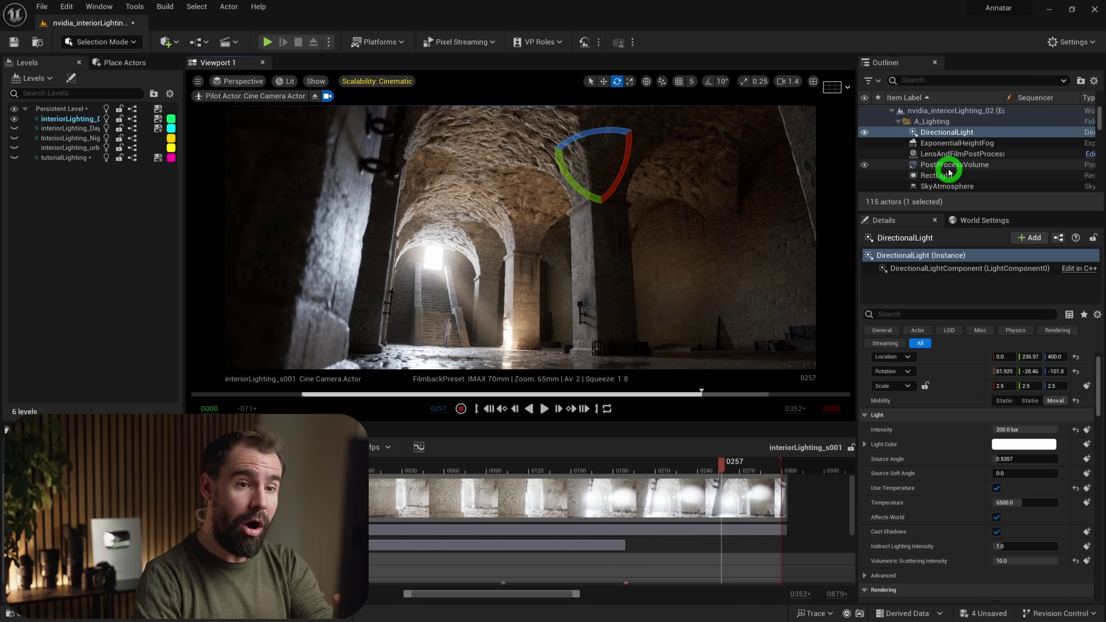
# Step: Select the ExponentialHeightFog and bring up its Volumetric Fog settings
pyautogui.click(945, 143)
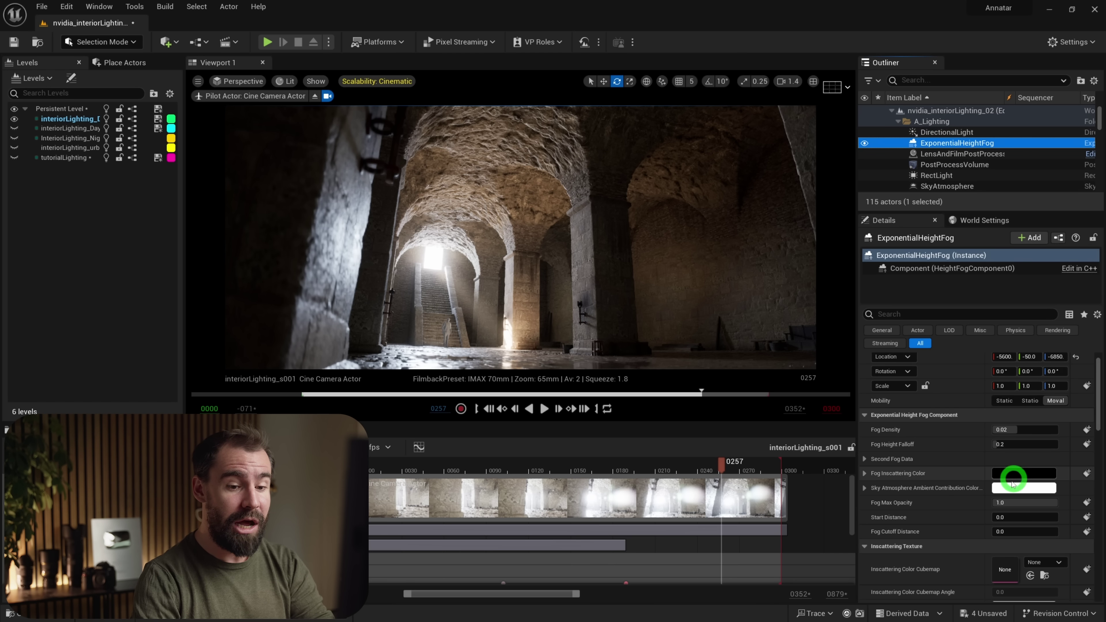
pyautogui.scroll(-2, 982, 508)
pyautogui.scroll(-2, 982, 508)
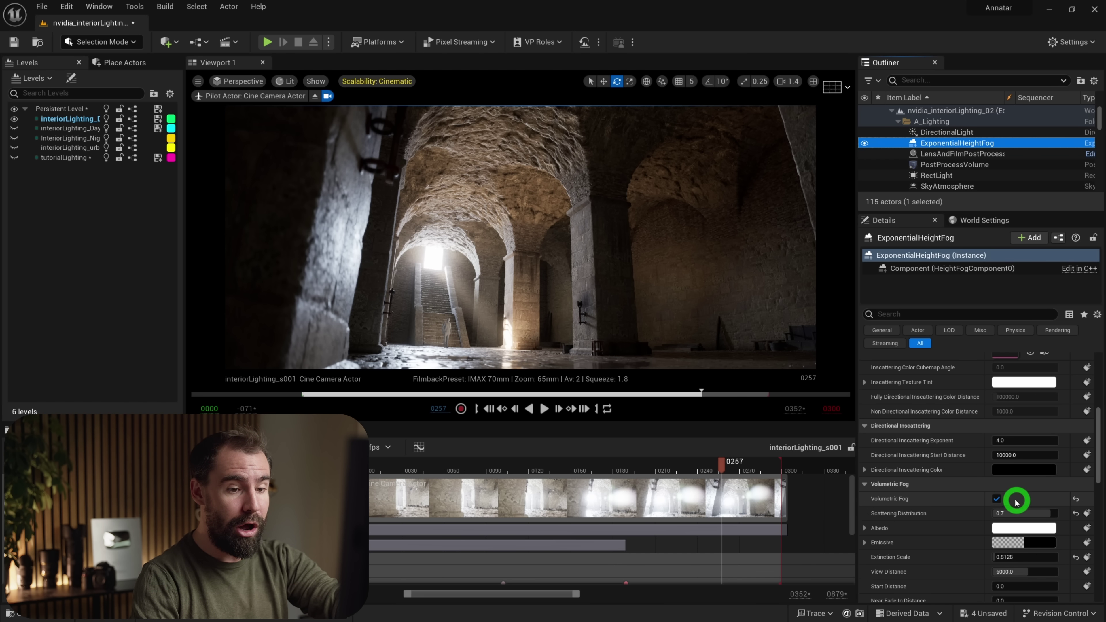
# Step: Compare volumetric fog off and on, then set the sun's Volumetric Scattering Intensity to 100
pyautogui.click(997, 500)
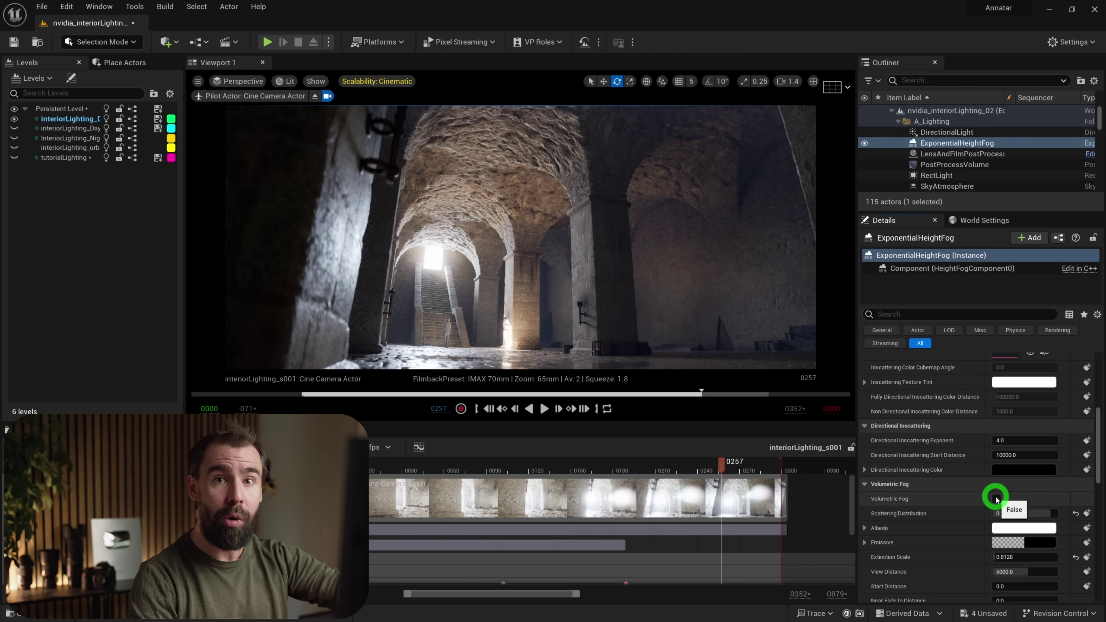
pyautogui.click(997, 499)
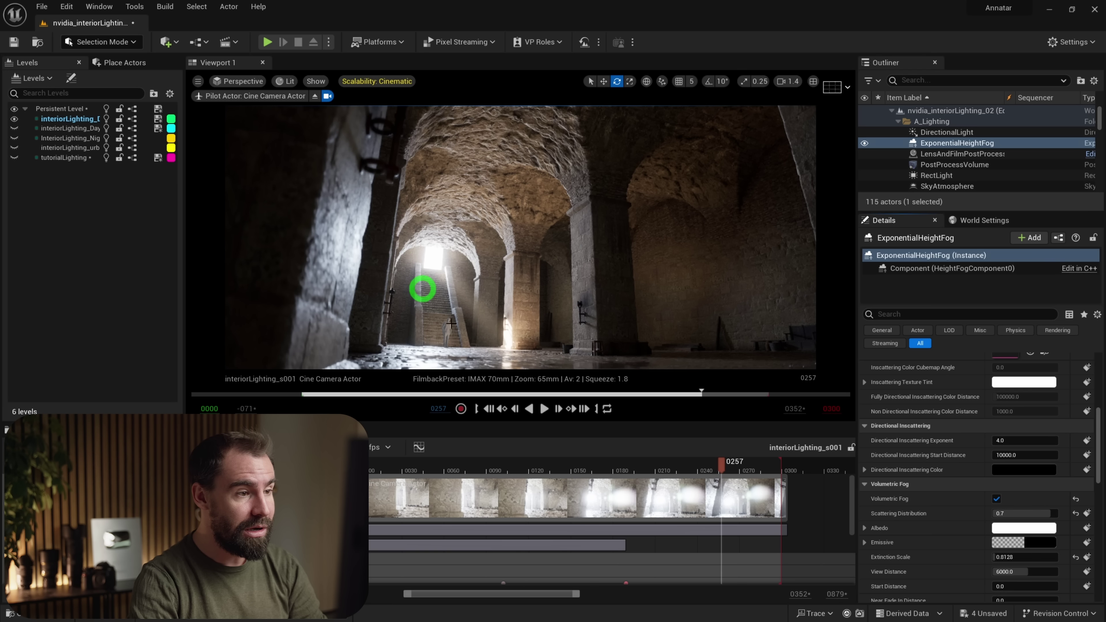
pyautogui.click(595, 166)
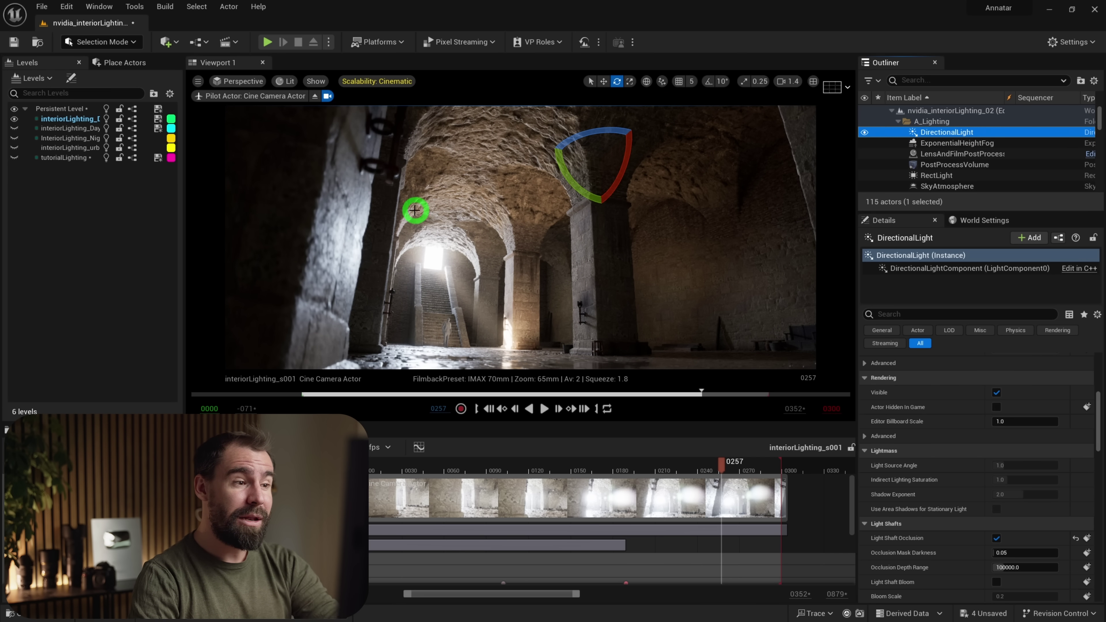
pyautogui.scroll(5, 987, 420)
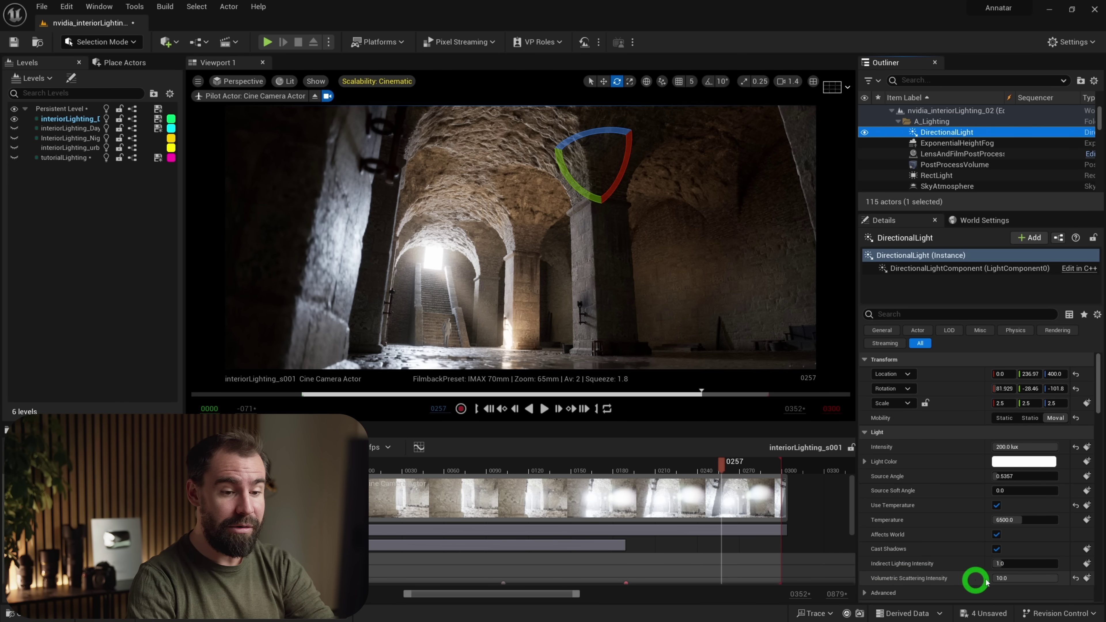
pyautogui.click(1027, 579)
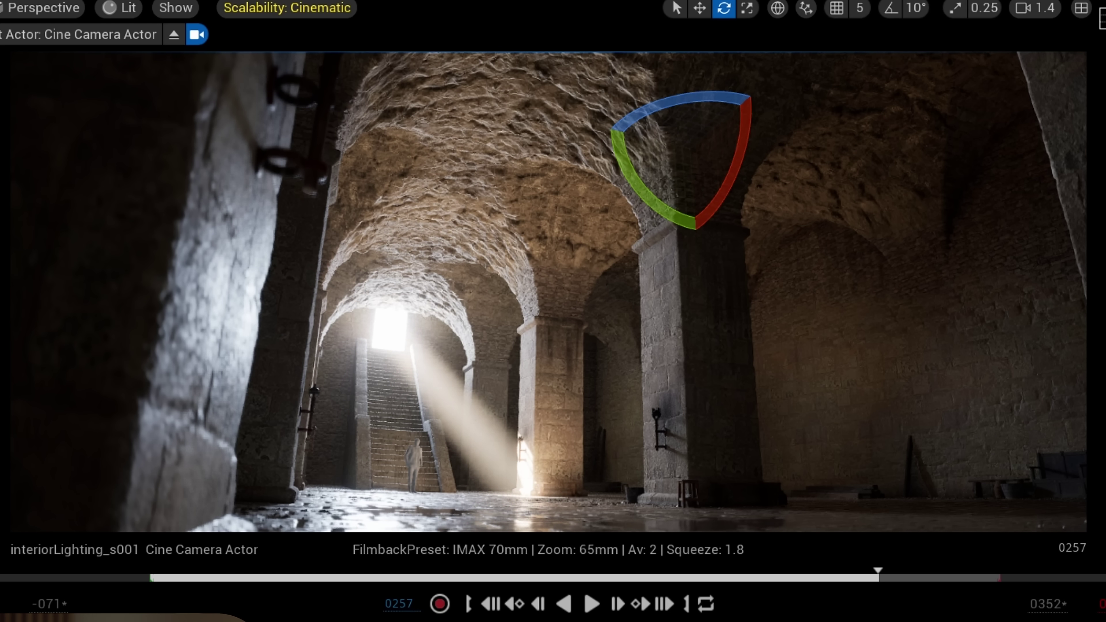
# Step: Try other sun angles, ending near 109.4, -74.1, -123.1
pyautogui.moveTo(693, 96)
pyautogui.mouseDown()
pyautogui.moveTo(578, 111)
pyautogui.moveTo(696, 104)
pyautogui.mouseUp()
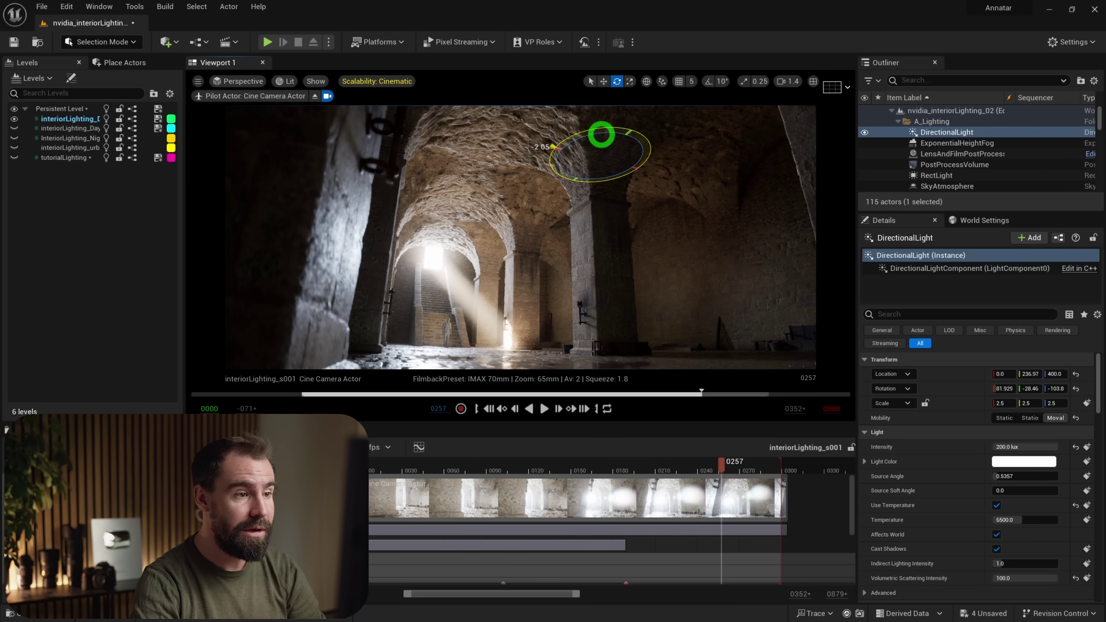
pyautogui.moveTo(601, 134); pyautogui.dragTo(592, 135)
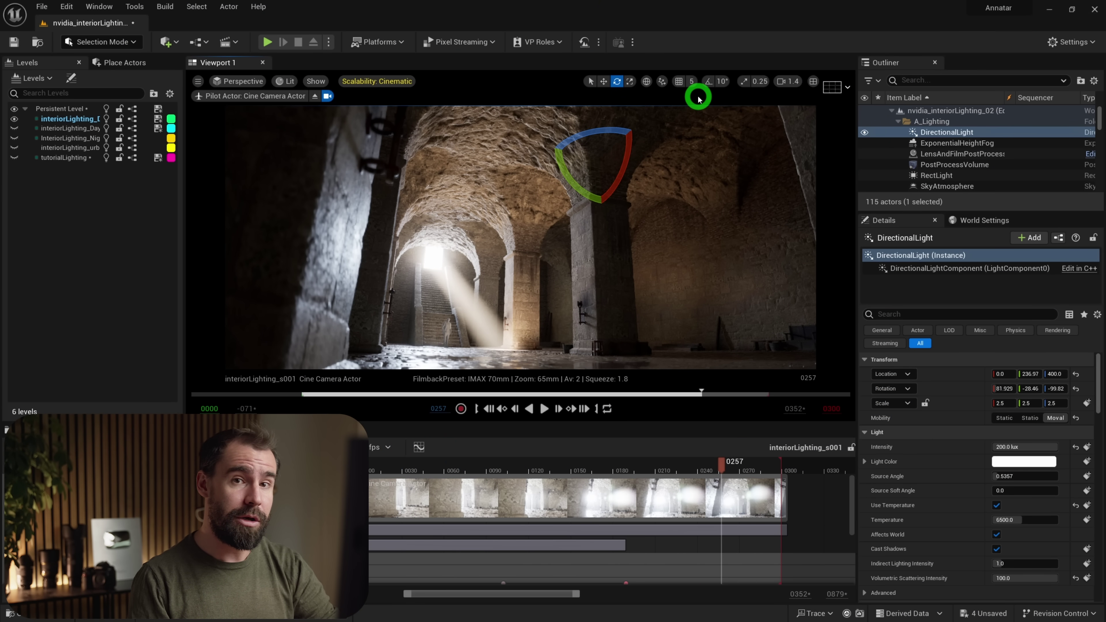
pyautogui.moveTo(626, 159); pyautogui.dragTo(594, 255)
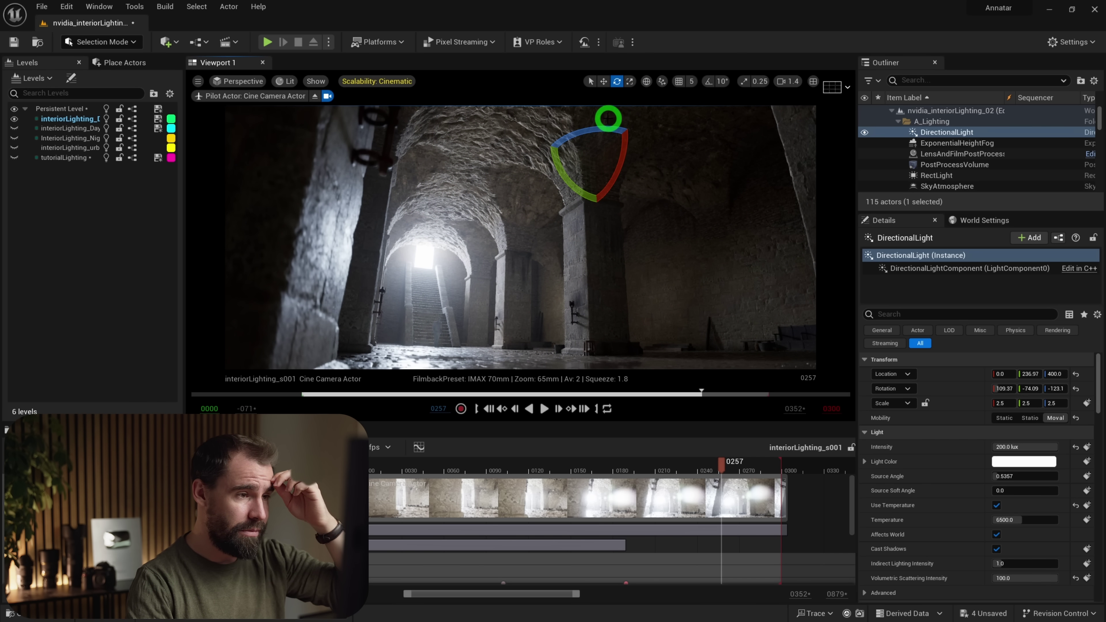
# Step: Set the RectLight's Volumetric Scattering Intensity to 10 for a hazy stairwell glow
pyautogui.click(955, 177)
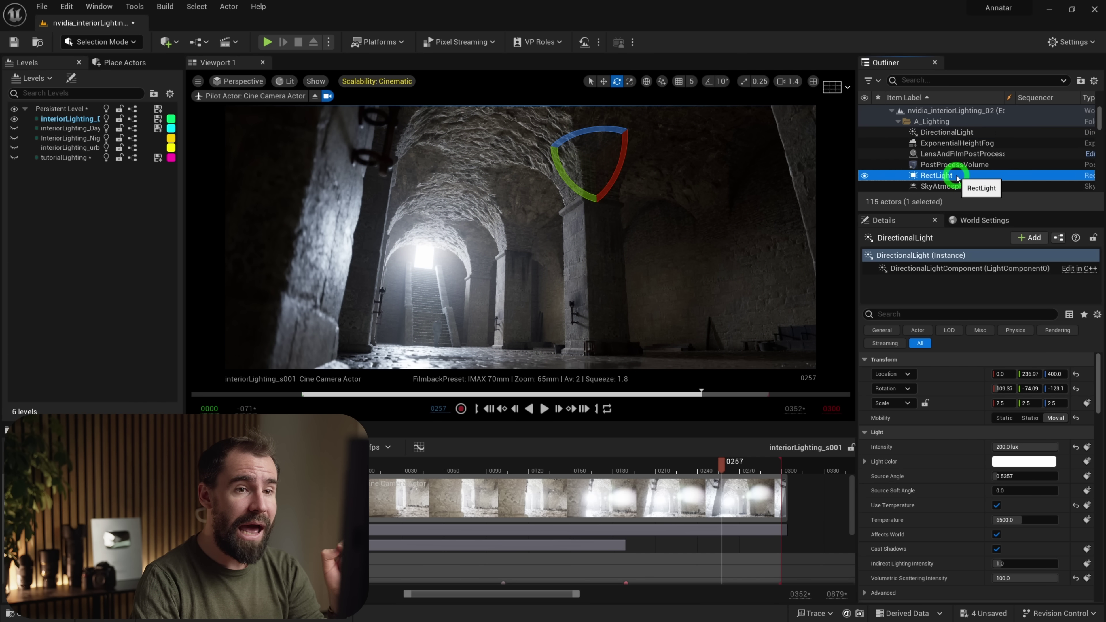
pyautogui.scroll(-3, 913, 532)
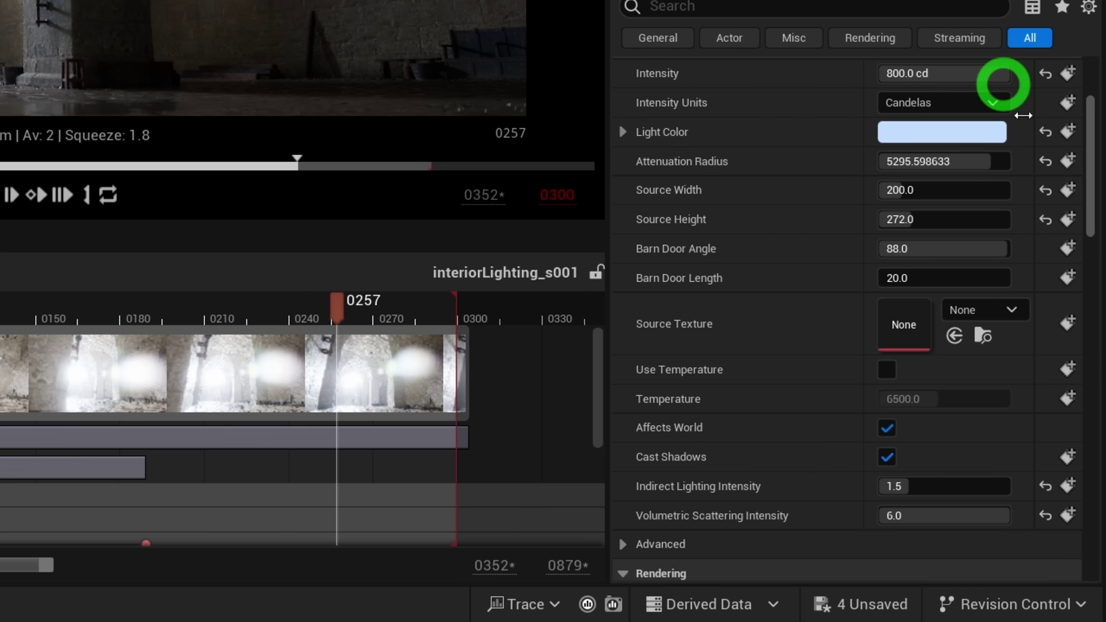
pyautogui.click(950, 516)
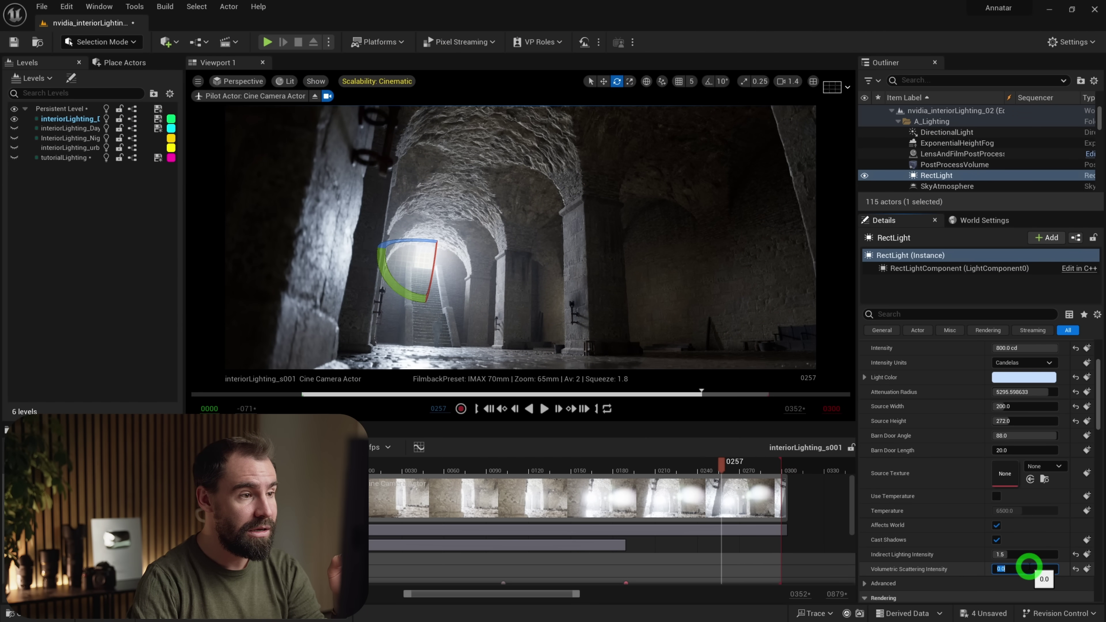
pyautogui.write('10')
pyautogui.press('Return')
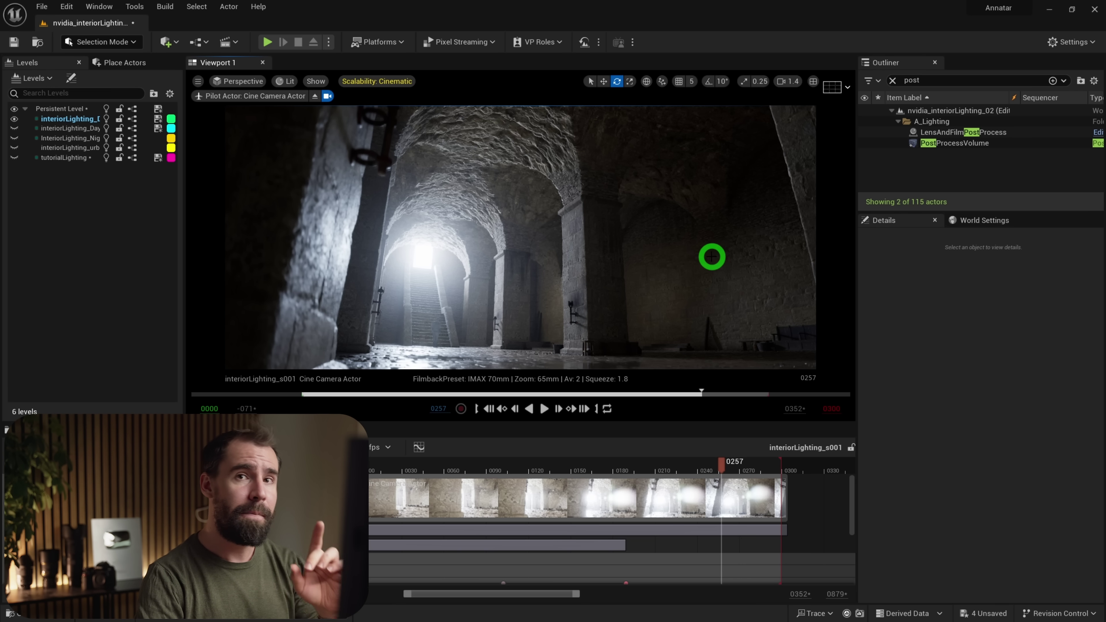
# Step: In PostProcessVolume's Lumen settings, try Diffuse Color Boost 1.0, then restore it to 2.0
pyautogui.click(945, 143)
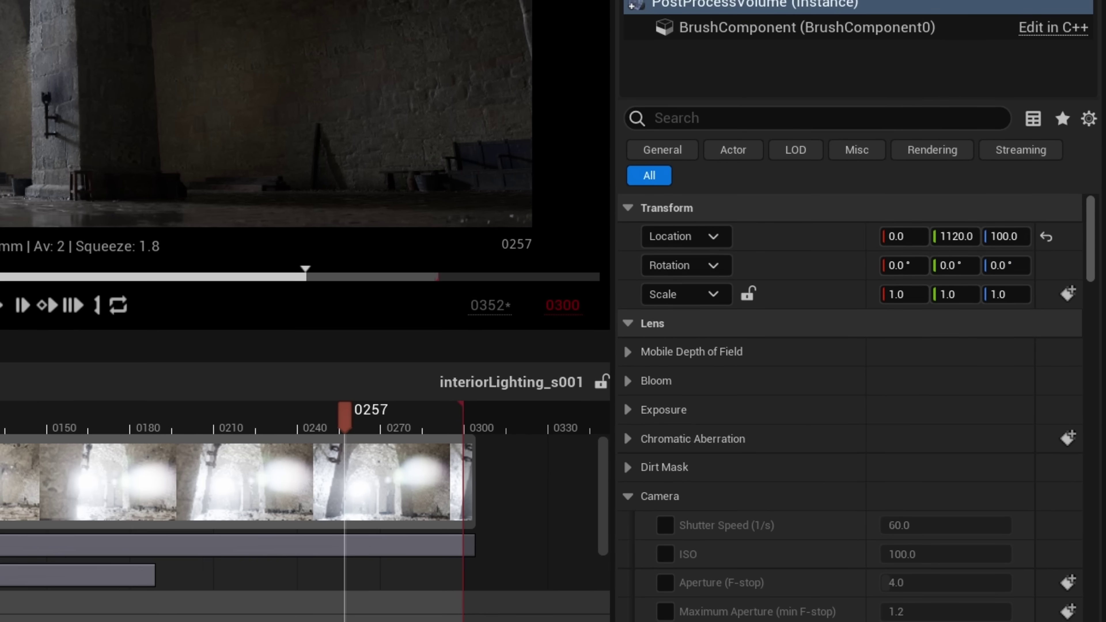
pyautogui.click(713, 124)
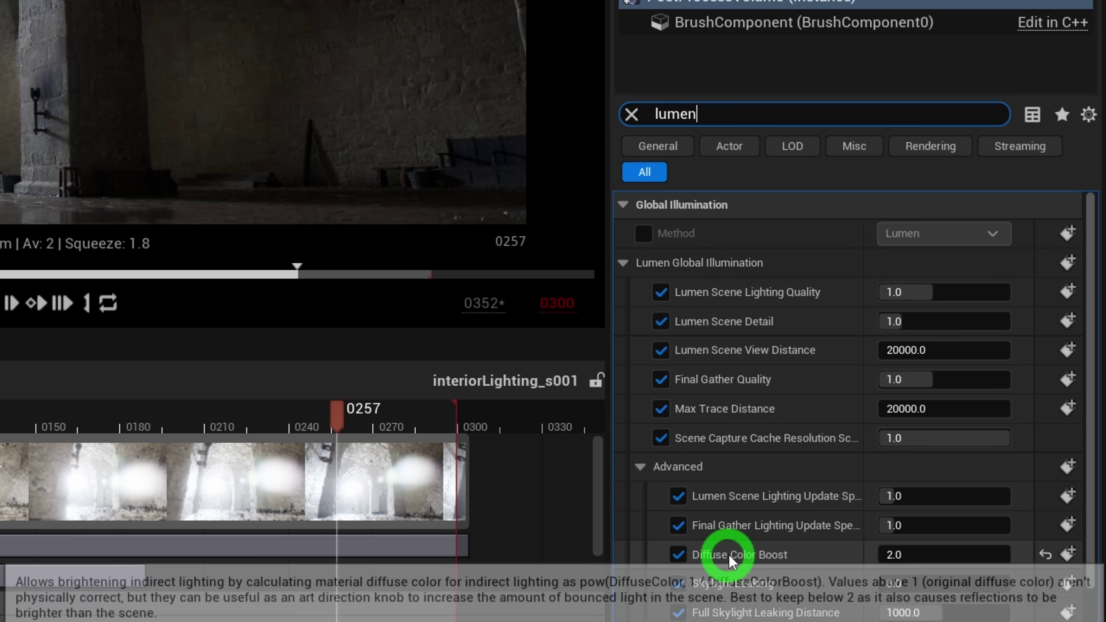
pyautogui.moveTo(706, 560)
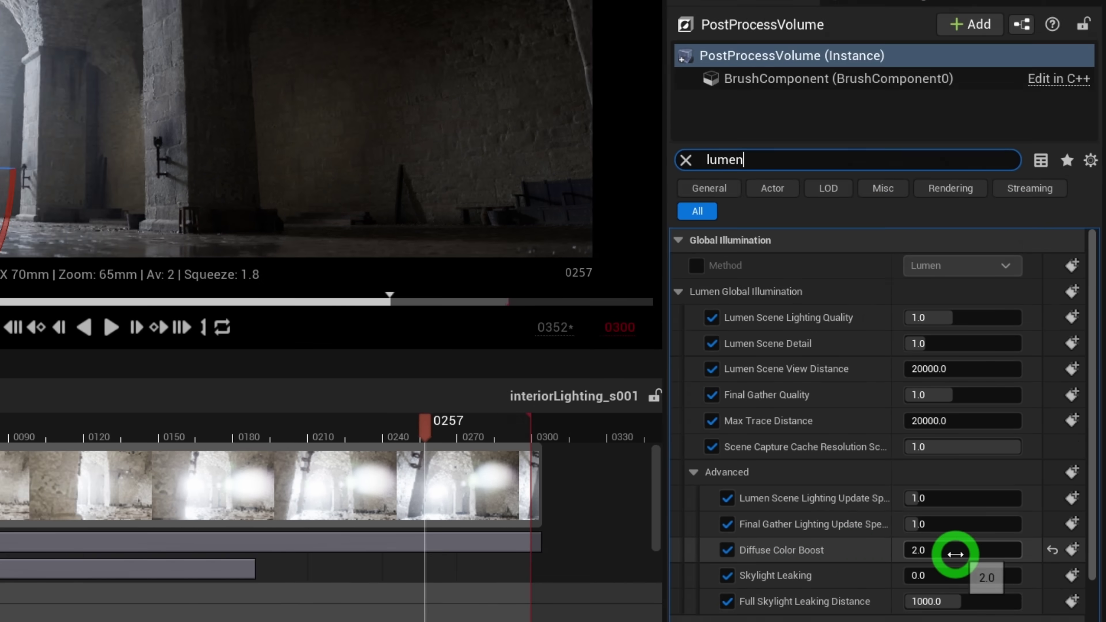
pyautogui.click(897, 554)
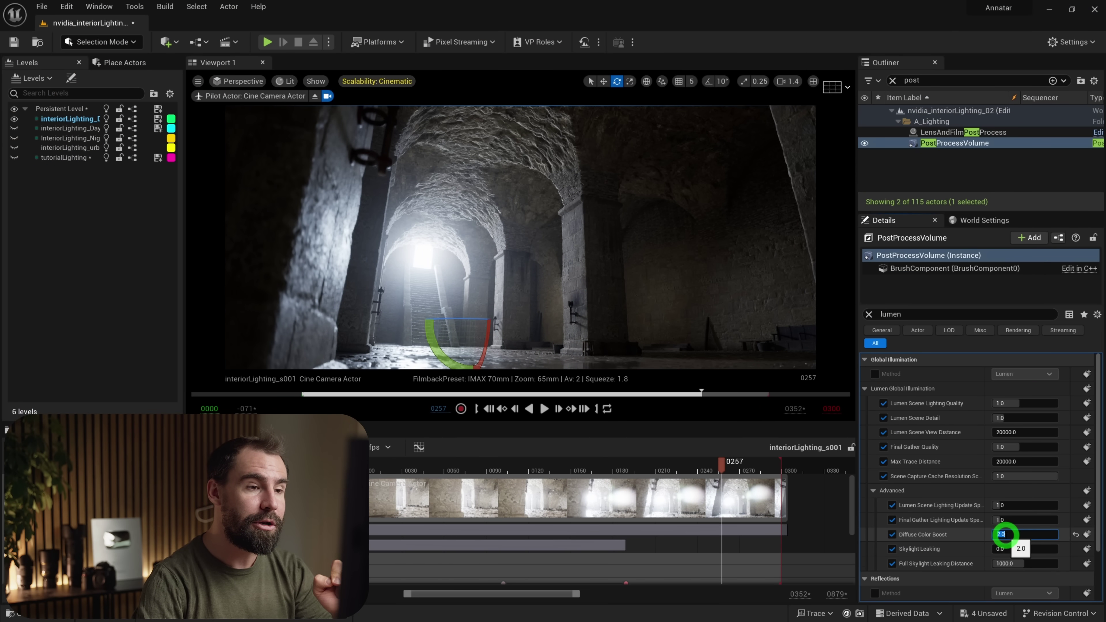
pyautogui.write('1')
pyautogui.press('Return')
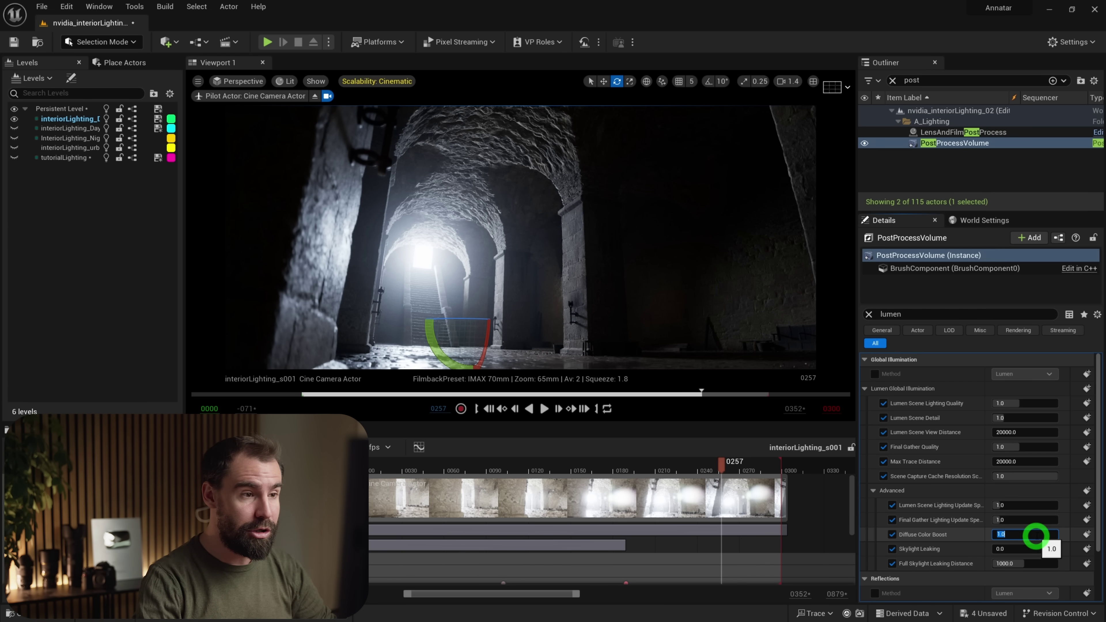
pyautogui.write('2')
pyautogui.press('Return')
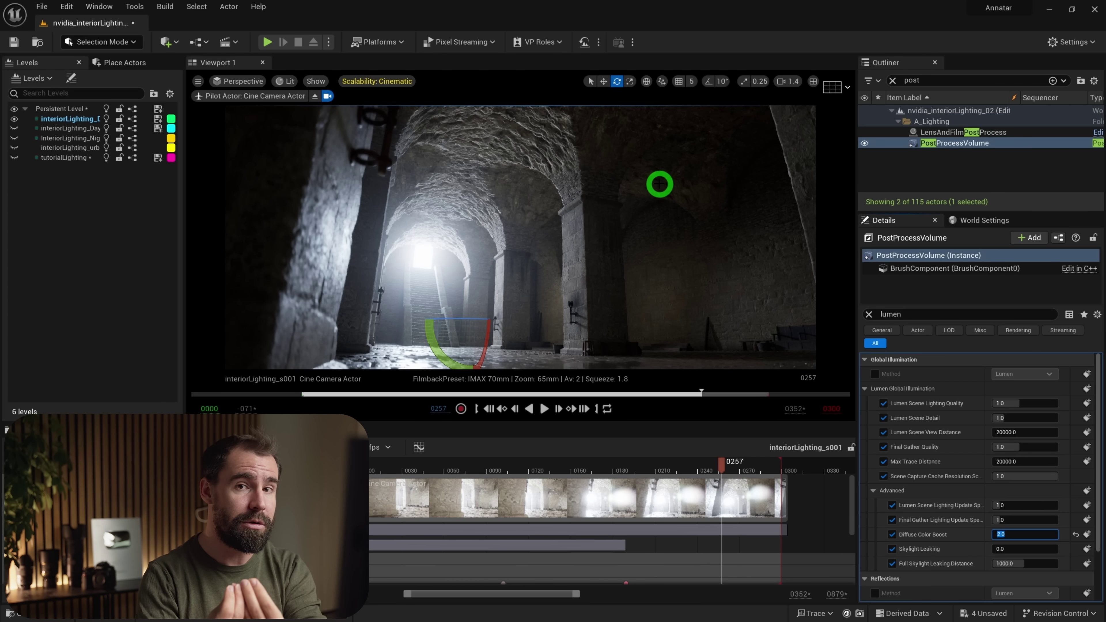
# Step: Jump the sequence to frame 0230 and show the wall-fixture lighting level instead of the sunlit one
pyautogui.click(611, 383)
pyautogui.press('space')
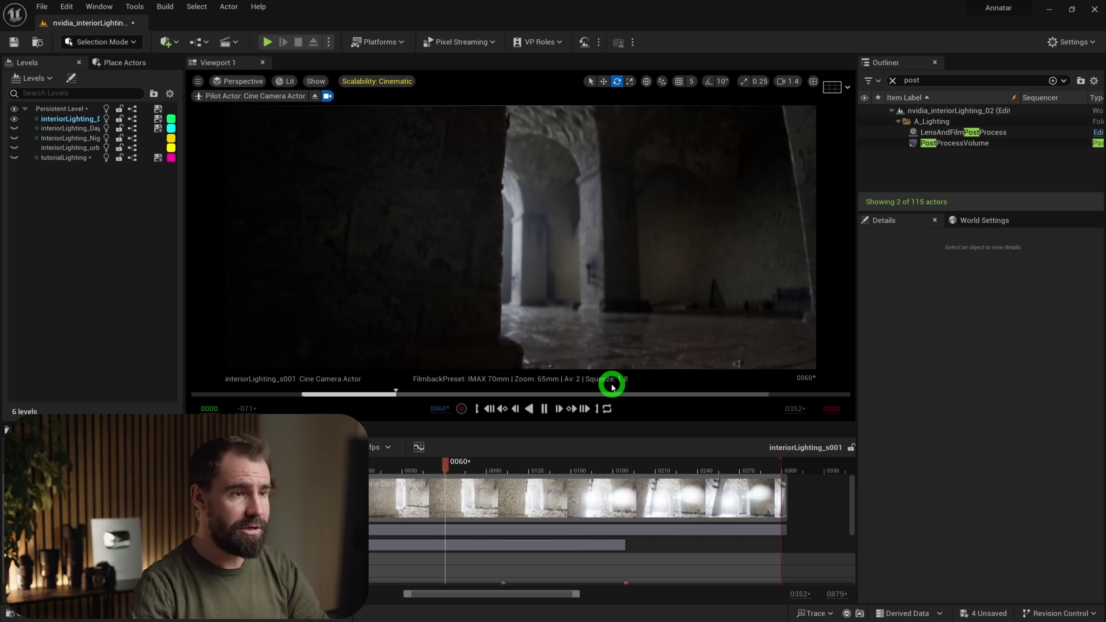
pyautogui.click(685, 462)
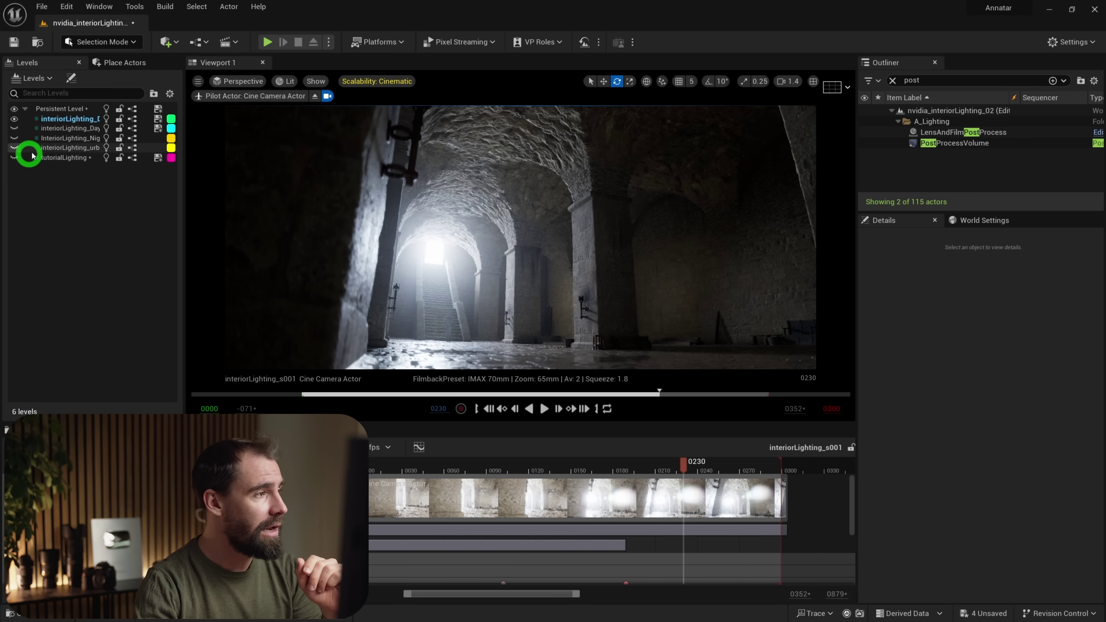
pyautogui.click(15, 147)
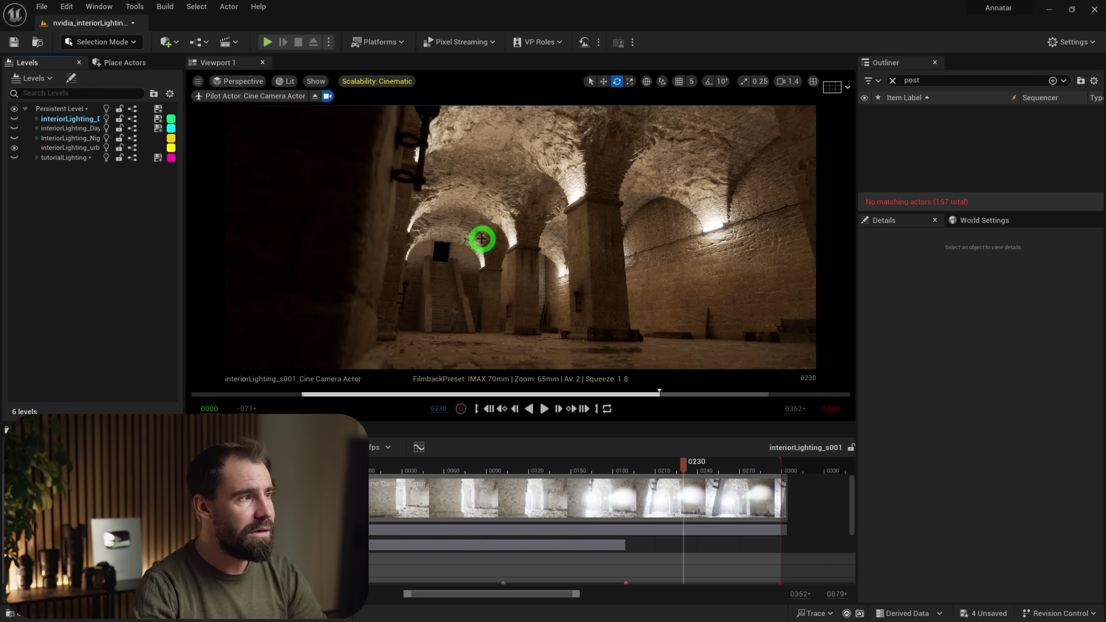
pyautogui.moveTo(539, 232); pyautogui.dragTo(633, 239)
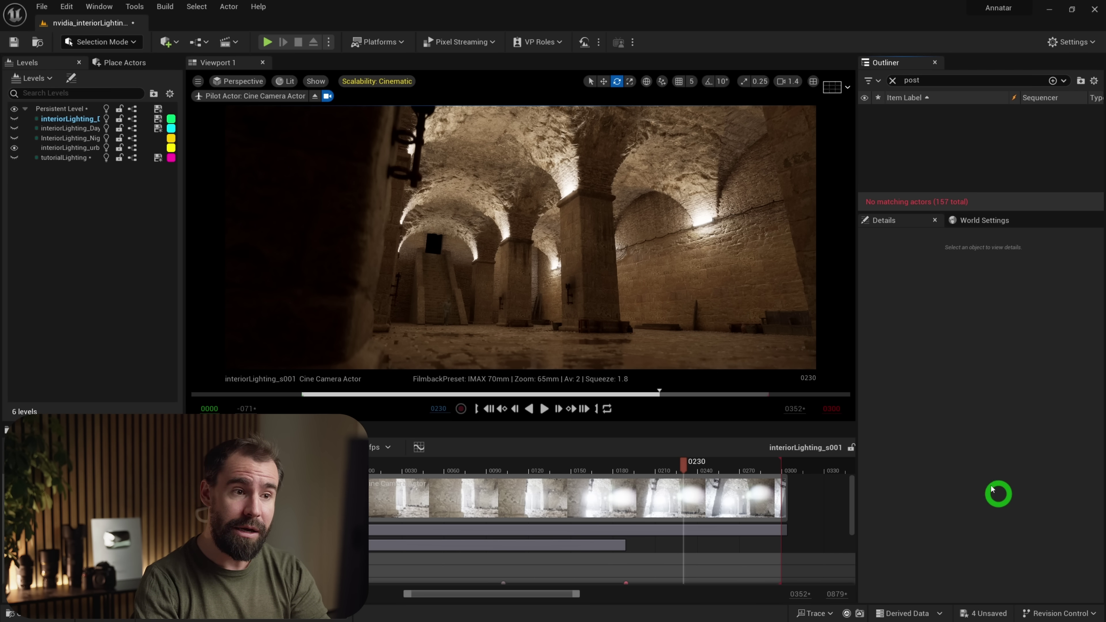
# Step: Leave the cine camera and inspect the vaulted walls, briefly hiding the right wall fixtures
pyautogui.click(377, 482)
pyautogui.moveTo(548, 288); pyautogui.dragTo(538, 264, button='right')
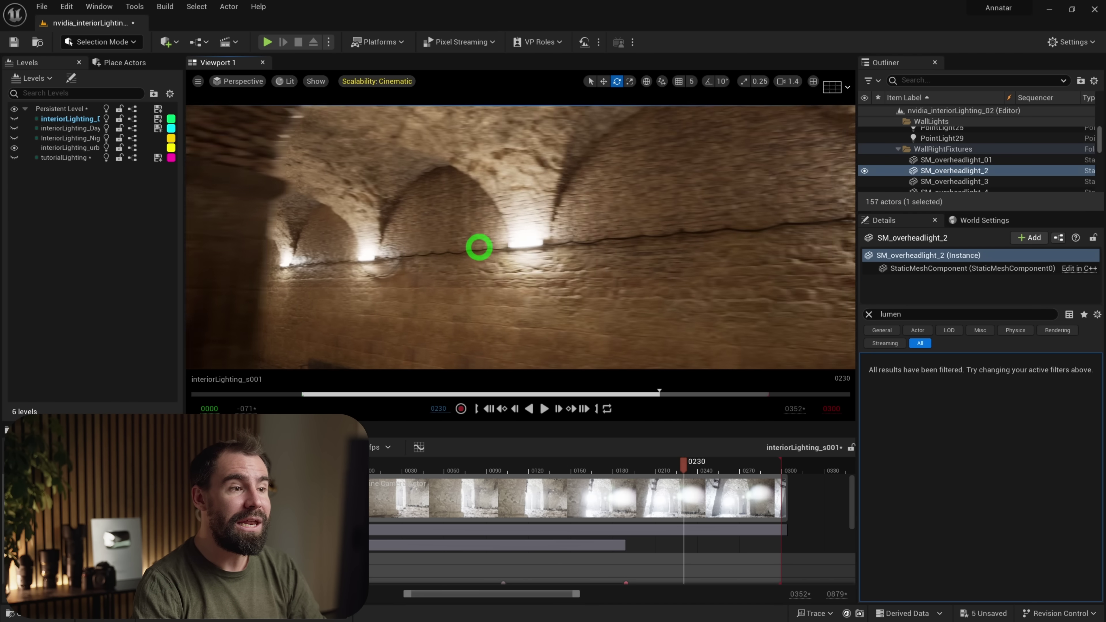
pyautogui.moveTo(478, 248); pyautogui.dragTo(495, 247, button='right')
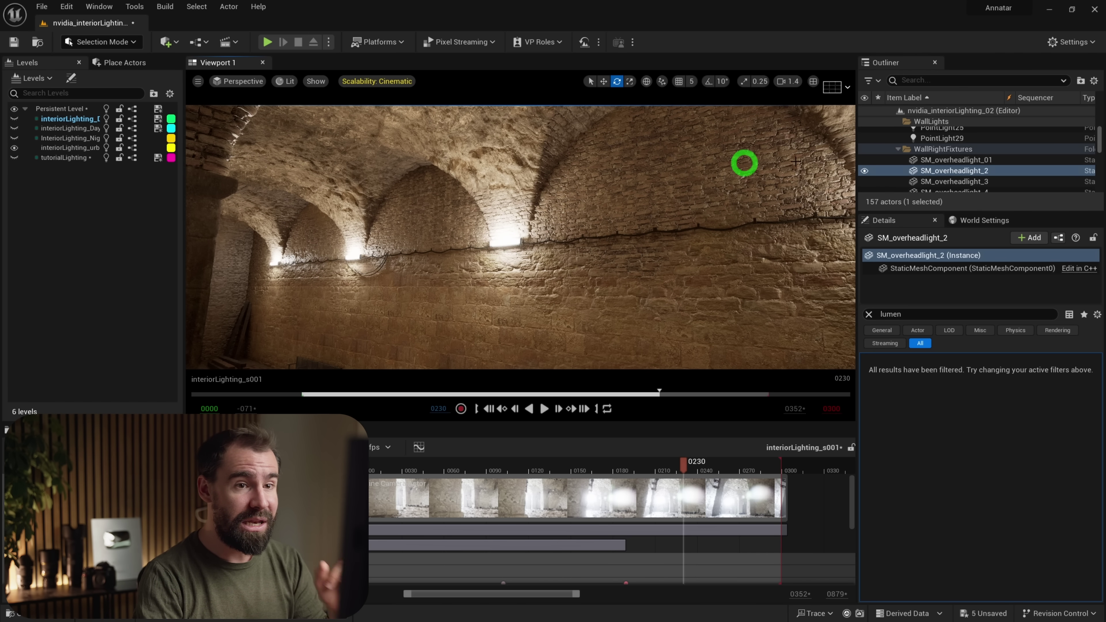
pyautogui.click(864, 149)
pyautogui.moveTo(553, 247); pyautogui.dragTo(790, 188, button='right')
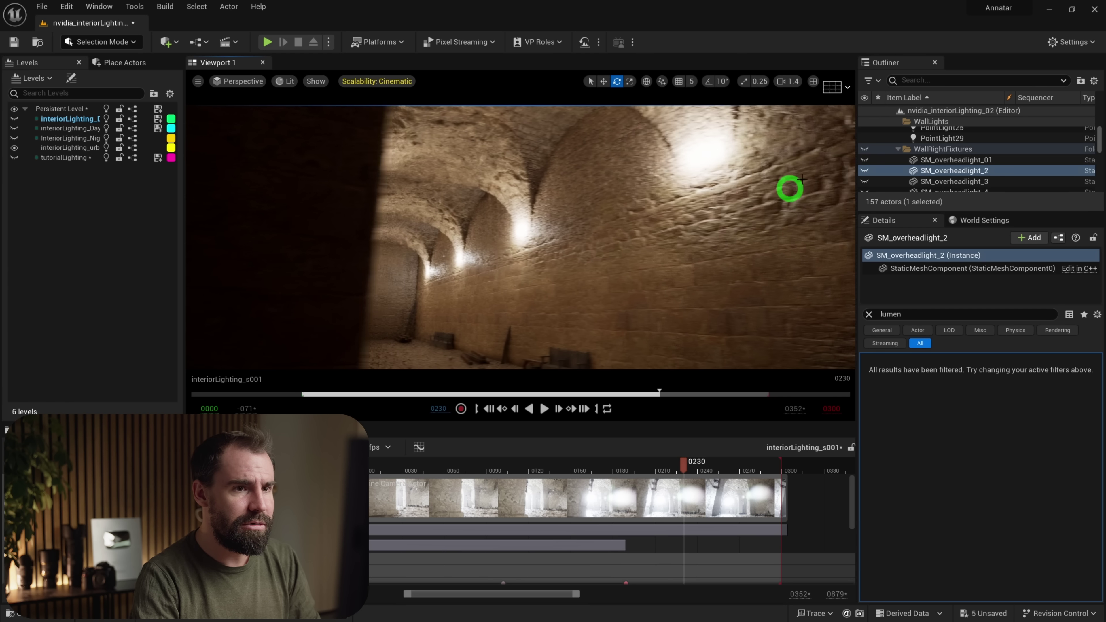
pyautogui.click(865, 149)
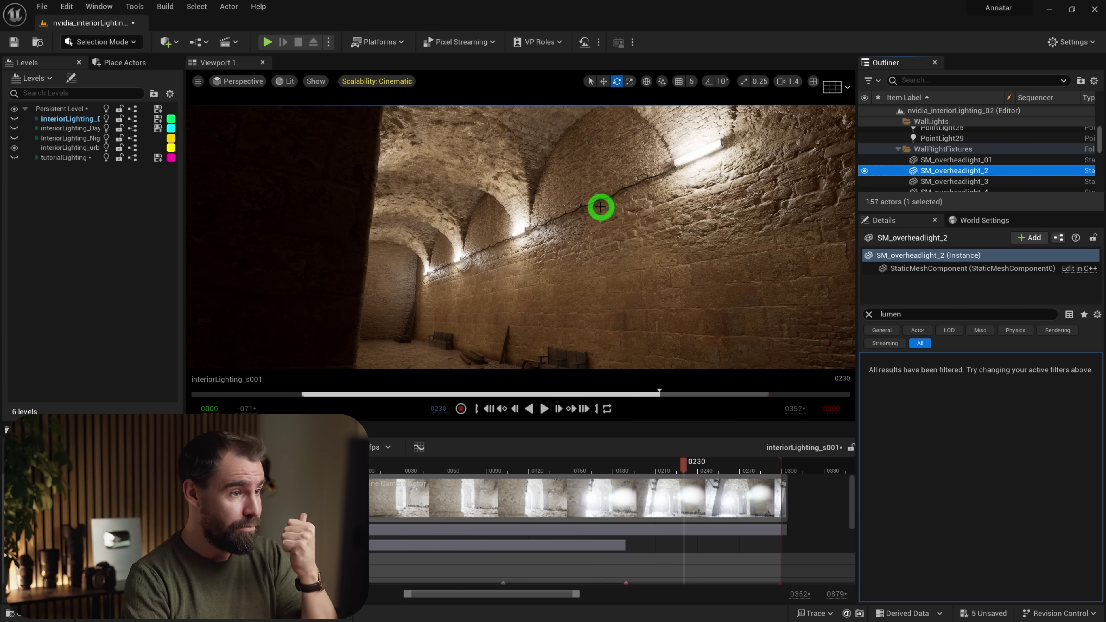
pyautogui.moveTo(605, 207); pyautogui.dragTo(548, 251, button='right')
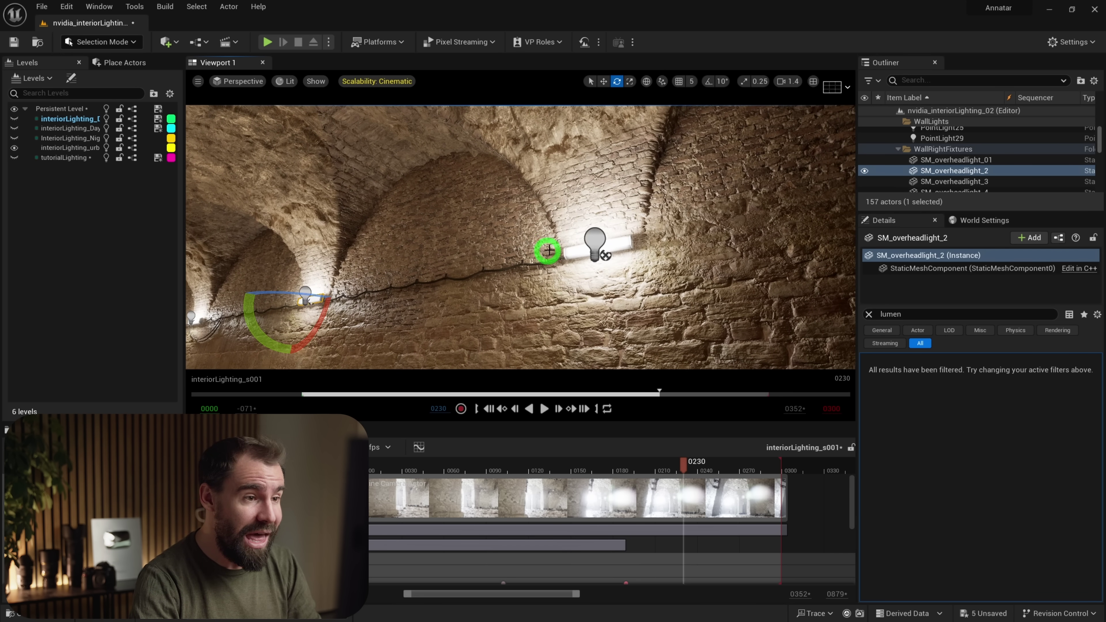
# Step: Frame the fixture's point light and lengthen its Source Length along the tube
pyautogui.click(603, 229)
pyautogui.press('f')
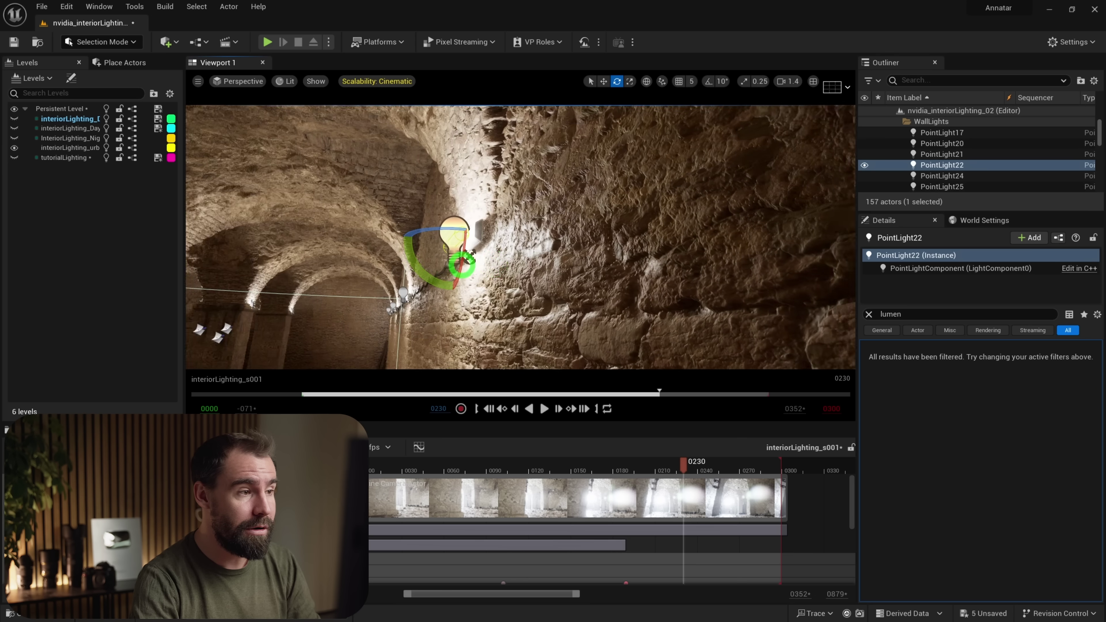
pyautogui.click(873, 313)
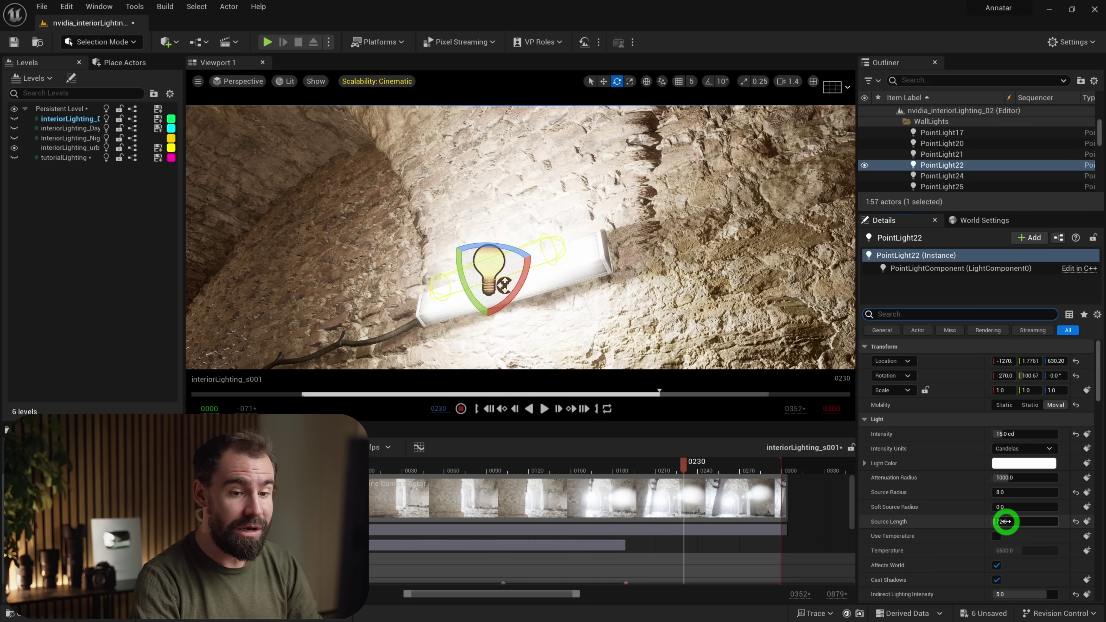
pyautogui.moveTo(1002, 519)
pyautogui.mouseDown()
pyautogui.moveTo(1035, 518)
pyautogui.moveTo(1017, 513)
pyautogui.mouseUp()
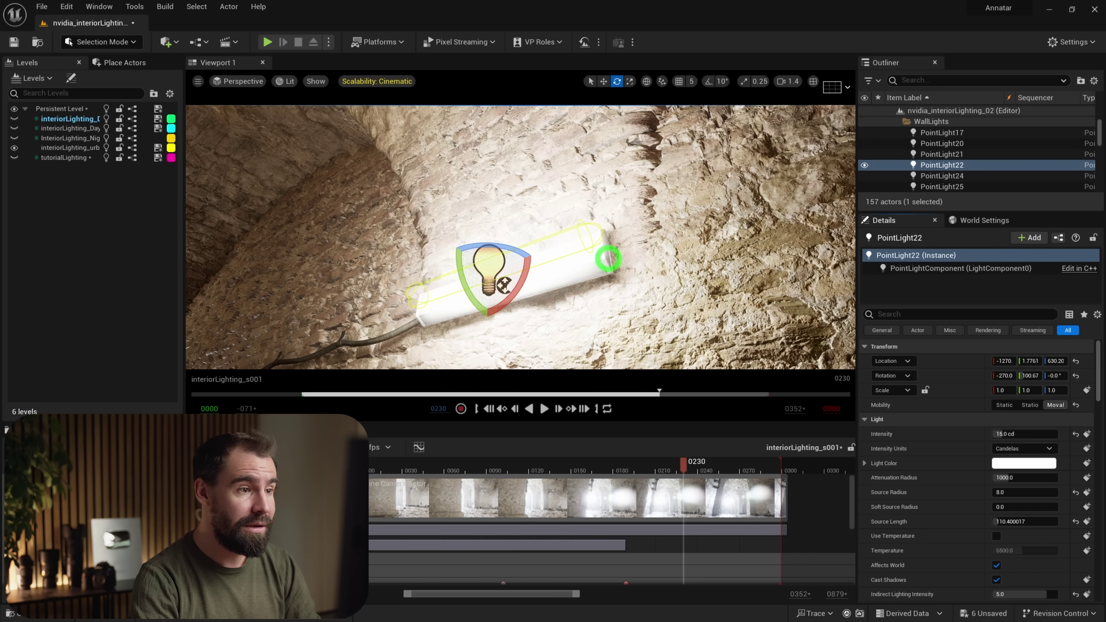
pyautogui.moveTo(609, 259); pyautogui.dragTo(655, 208, button='right')
pyautogui.press('w')
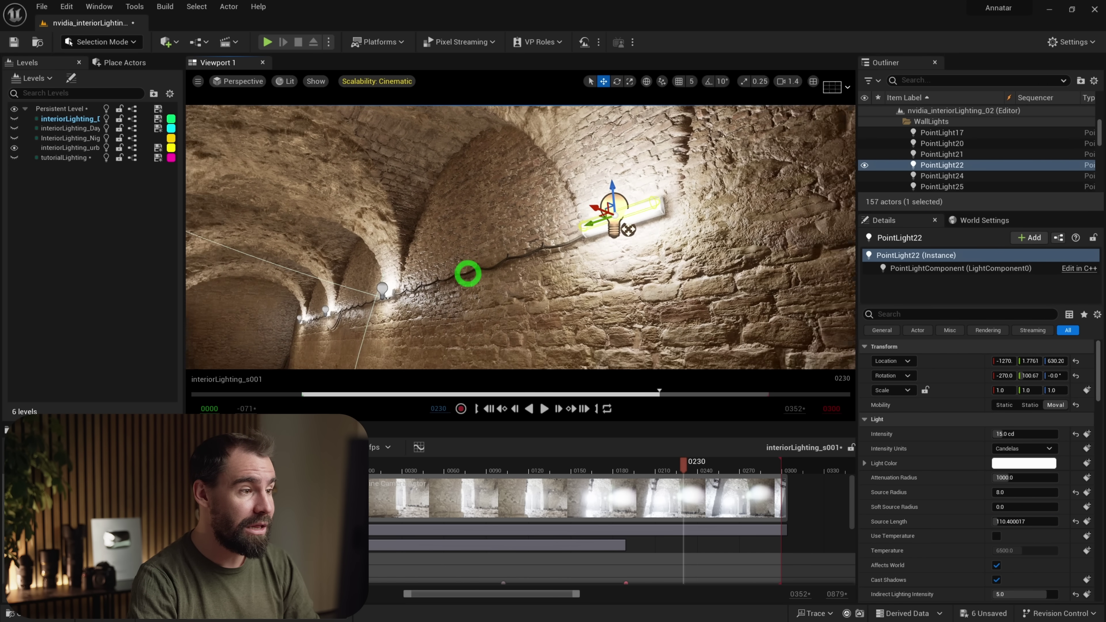
pyautogui.moveTo(468, 273); pyautogui.dragTo(549, 224, button='right')
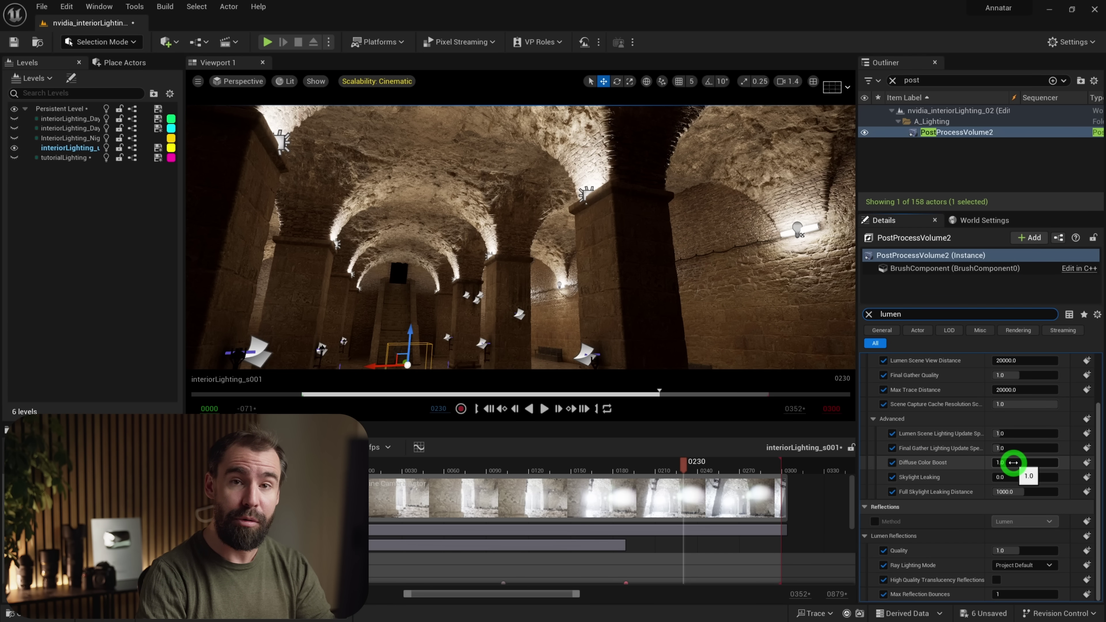
# Step: Set PostProcessVolume2's Diffuse Color Boost to 4.0 and view the brightened vaults
pyautogui.click(1014, 462)
pyautogui.write('4')
pyautogui.press('Return')
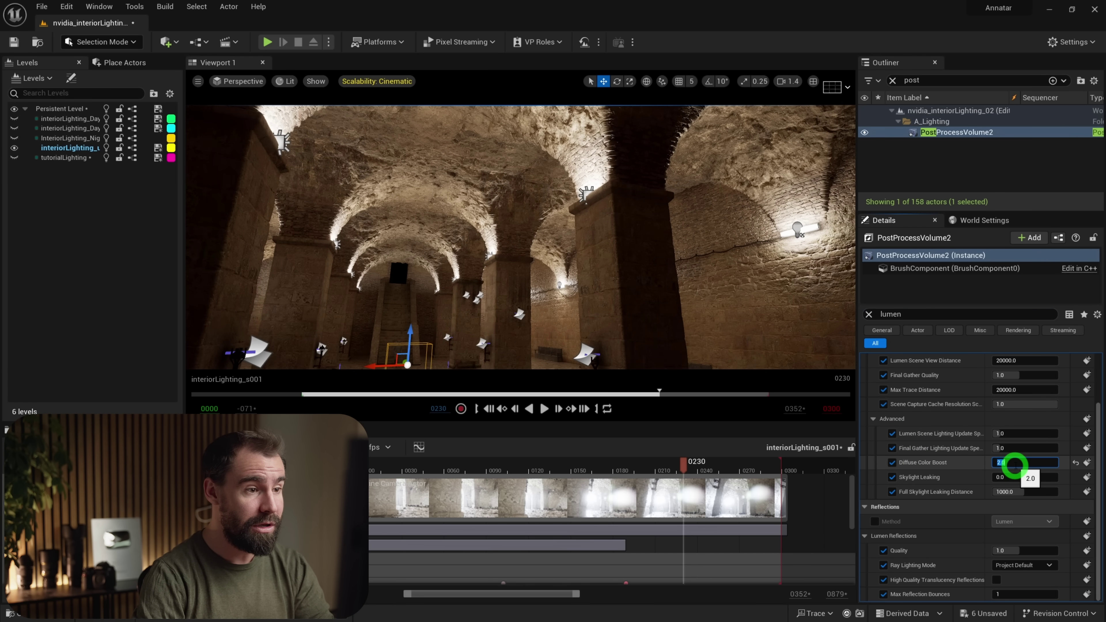
pyautogui.moveTo(545, 309); pyautogui.dragTo(545, 252, button='right')
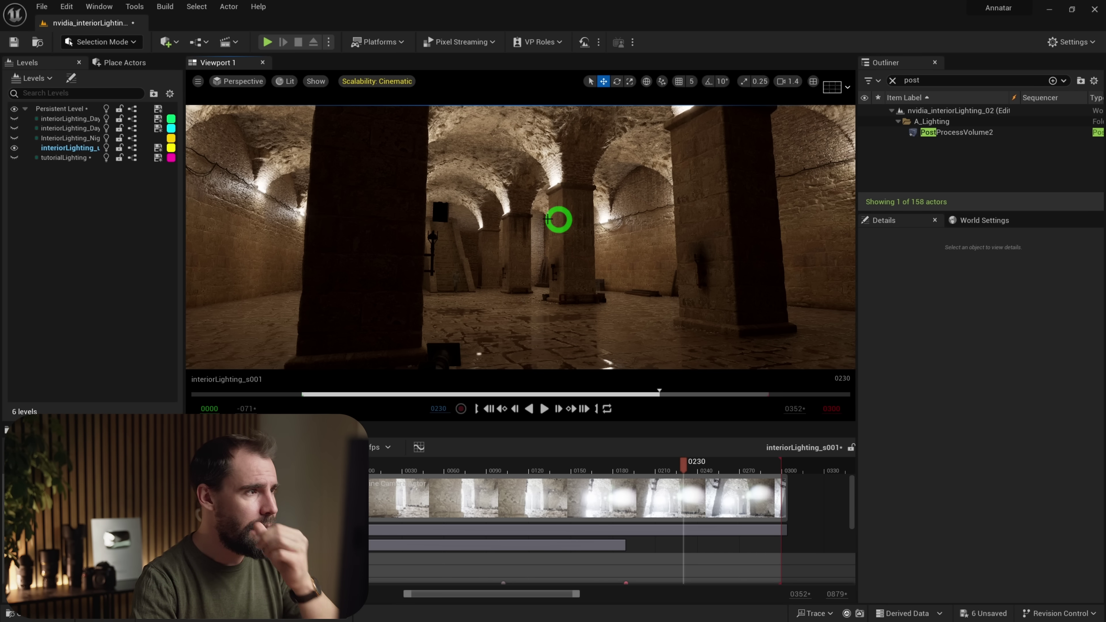
# Step: Hide the active level to reveal the torch-lit night variant and inspect a torch point light's settings
pyautogui.click(14, 148)
pyautogui.moveTo(469, 220); pyautogui.dragTo(654, 255, button='right')
pyautogui.click(625, 247)
pyautogui.click(622, 246)
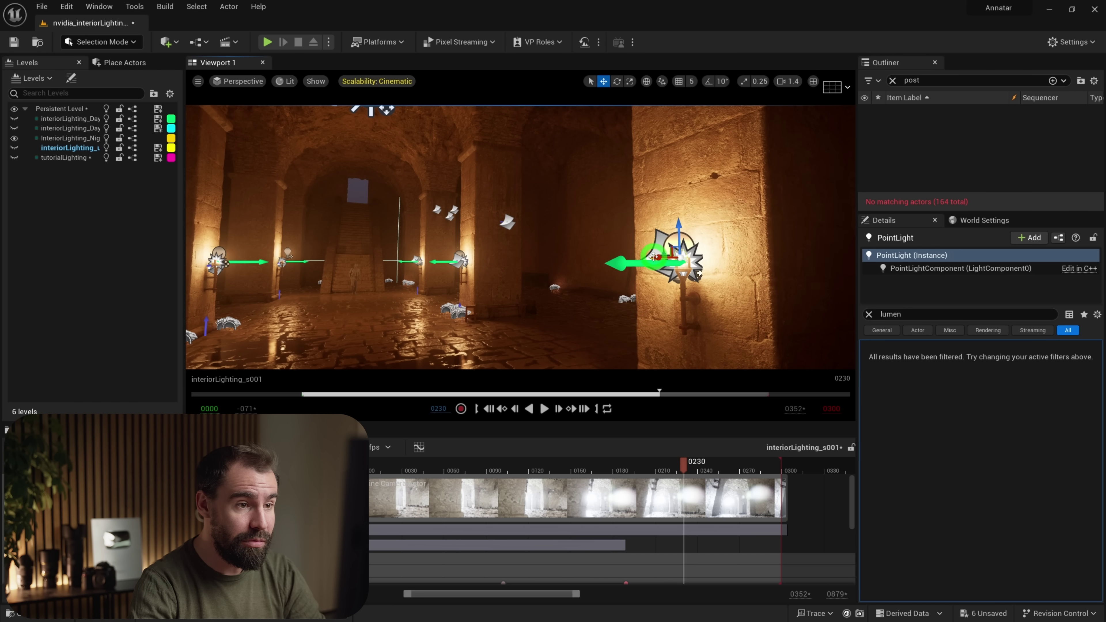
pyautogui.moveTo(653, 257)
pyautogui.mouseDown()
pyautogui.moveTo(414, 259)
pyautogui.moveTo(651, 258)
pyautogui.mouseUp()
pyautogui.moveTo(616, 250); pyautogui.dragTo(522, 214, button='right')
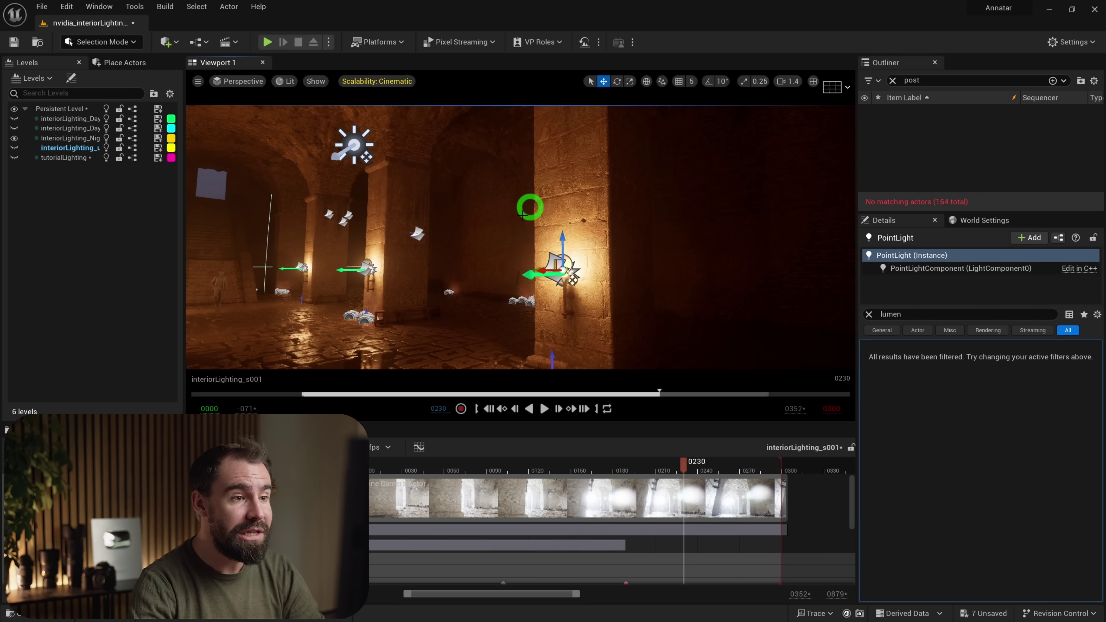
pyautogui.click(869, 314)
pyautogui.scroll(-4, 981, 502)
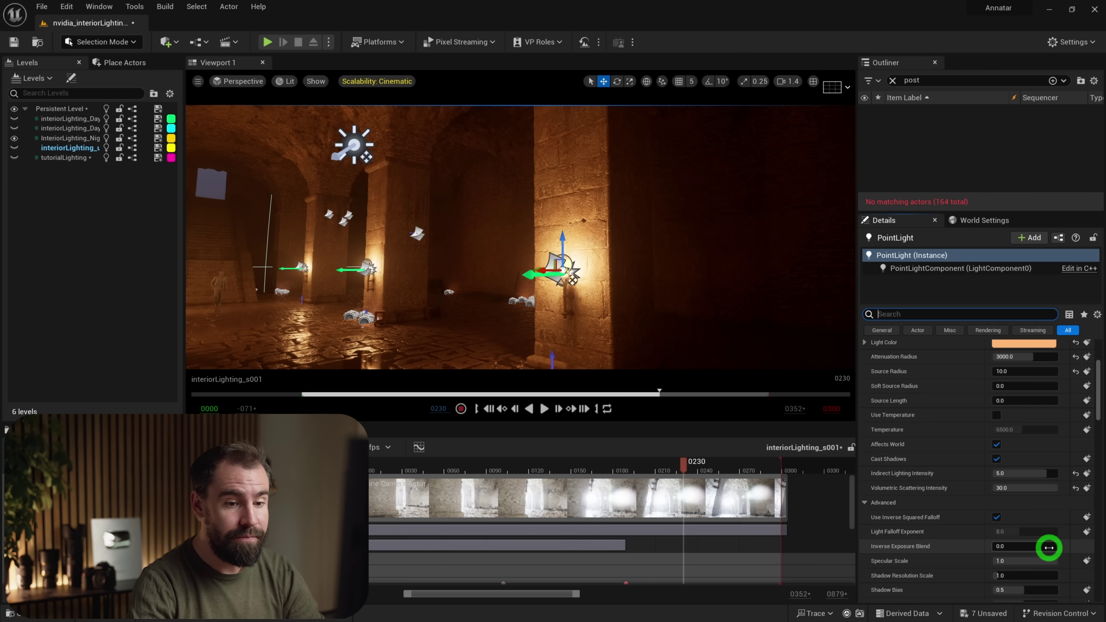